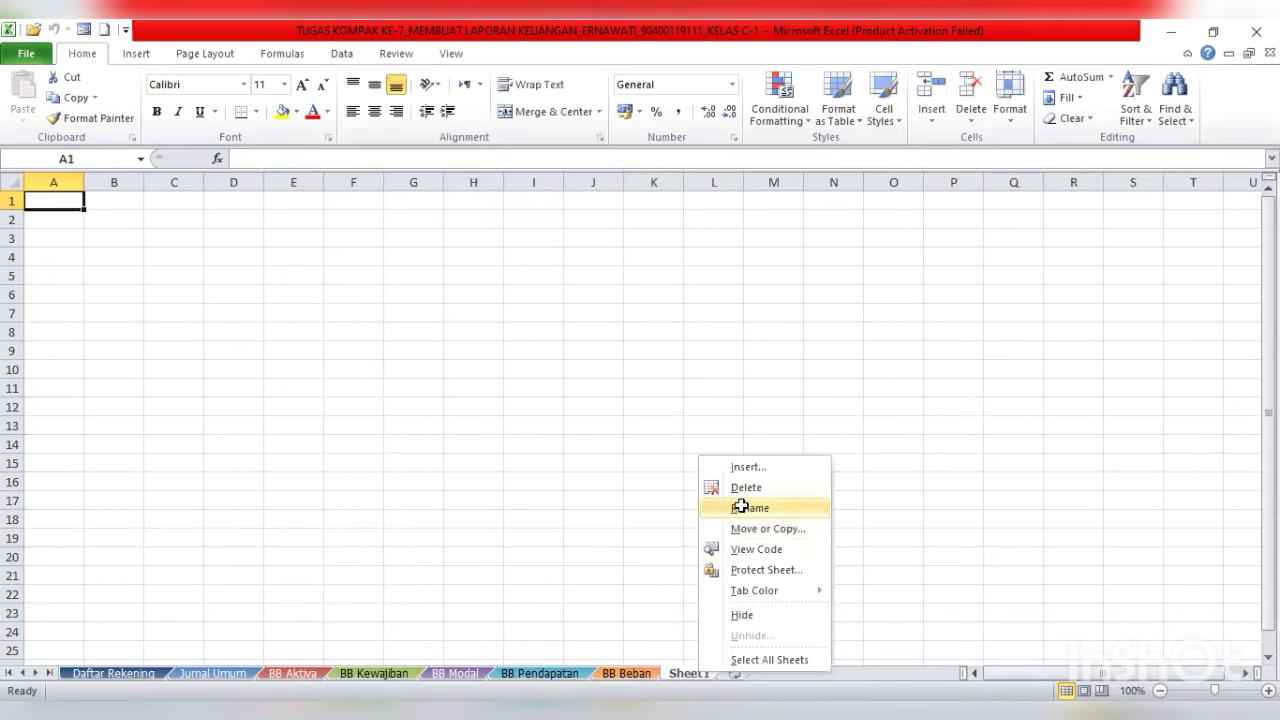
- Rename the Sheet1 worksheet as Neraca Saldo
{"action": "left_click", "coordinate": [741, 507]}
{"action": "type", "text": "n"}
{"action": "key", "text": "BackSpace"}
{"action": "type", "text": "Ne"}
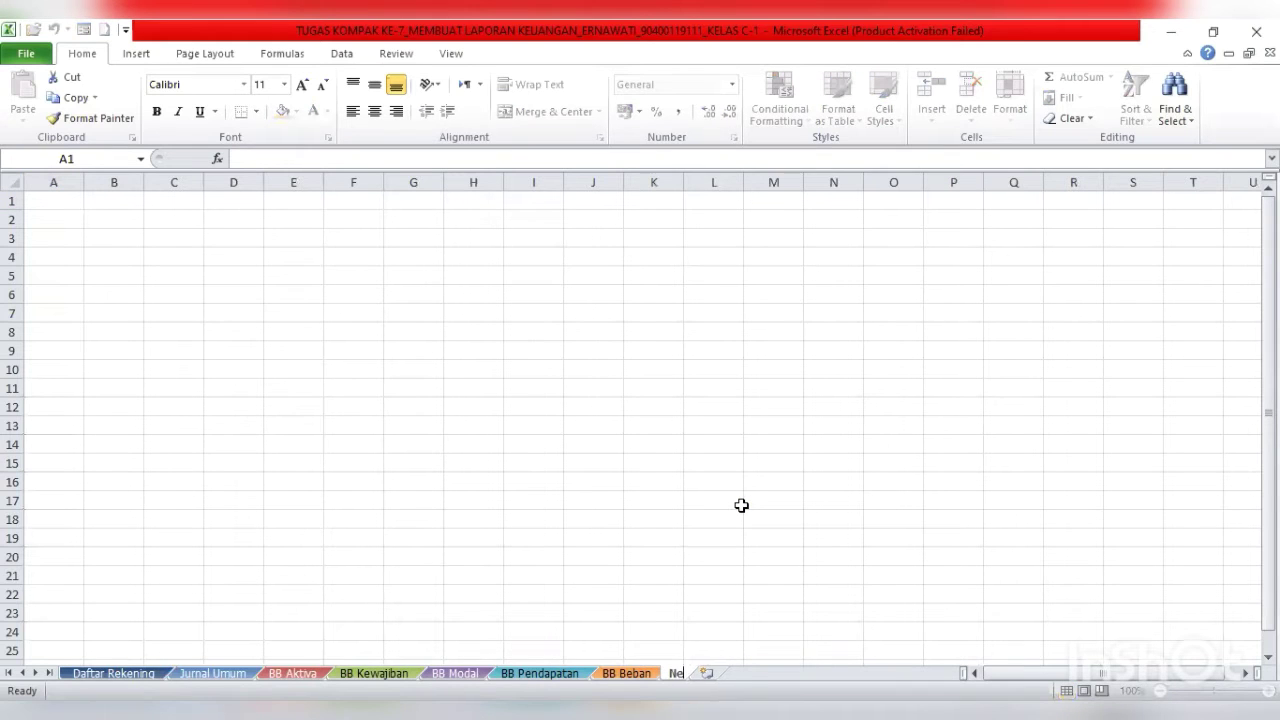
{"action": "type", "text": "raca Saldo"}
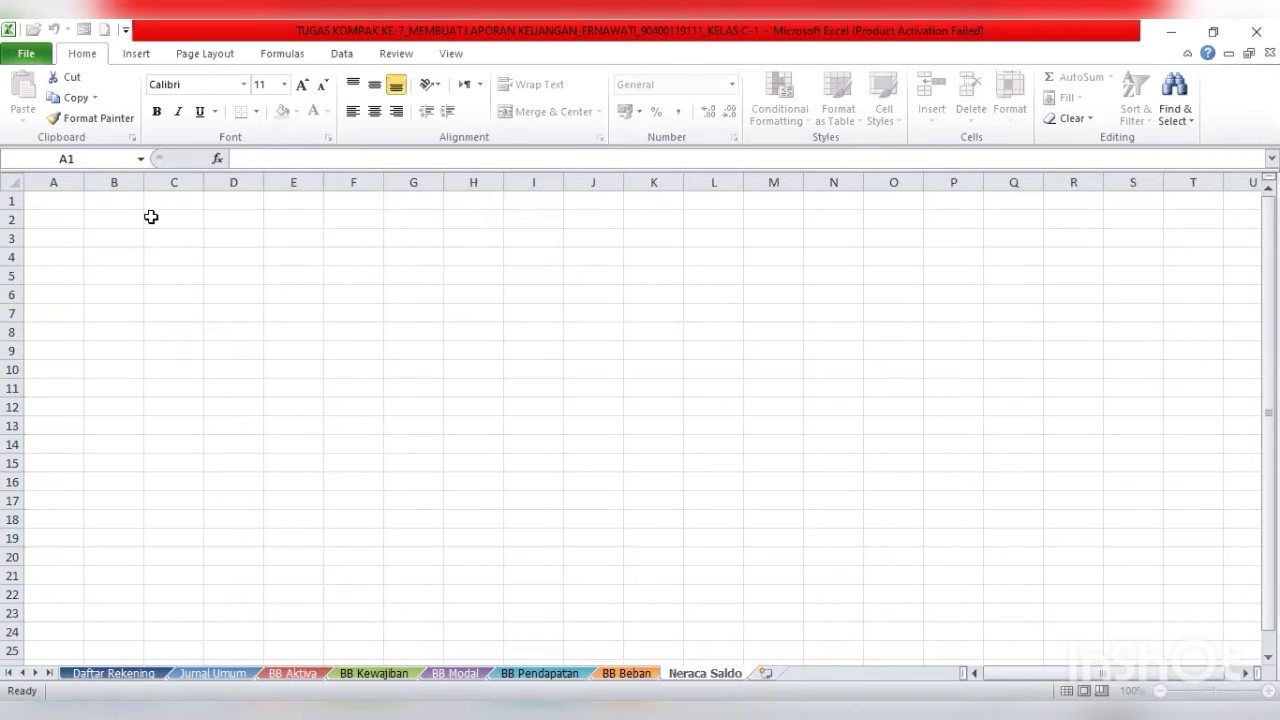
- Enter the report headings "Jaya Baya Percetakan", "Neraca Saldo" and "Yang Berakhir Tanggal 31 Januari 2011" in cells A1, A2 and A3
{"action": "left_click", "coordinate": [60, 203]}
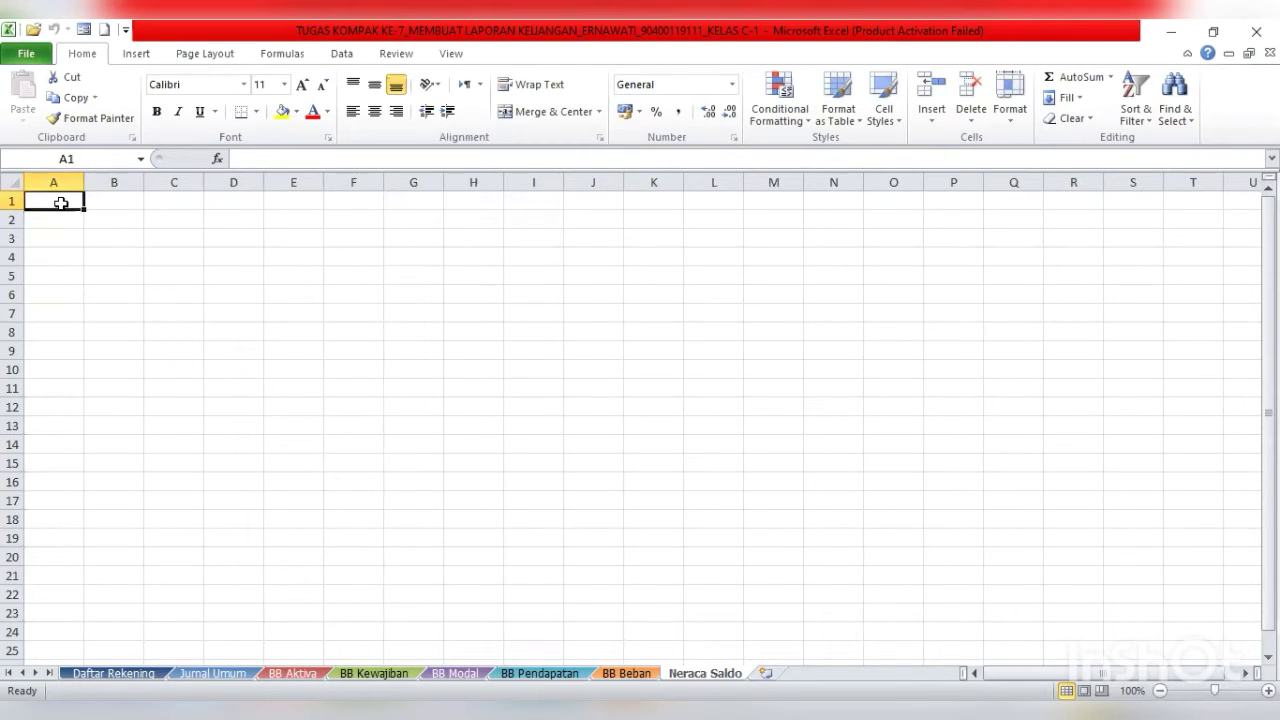
{"action": "type", "text": "Jaya"}
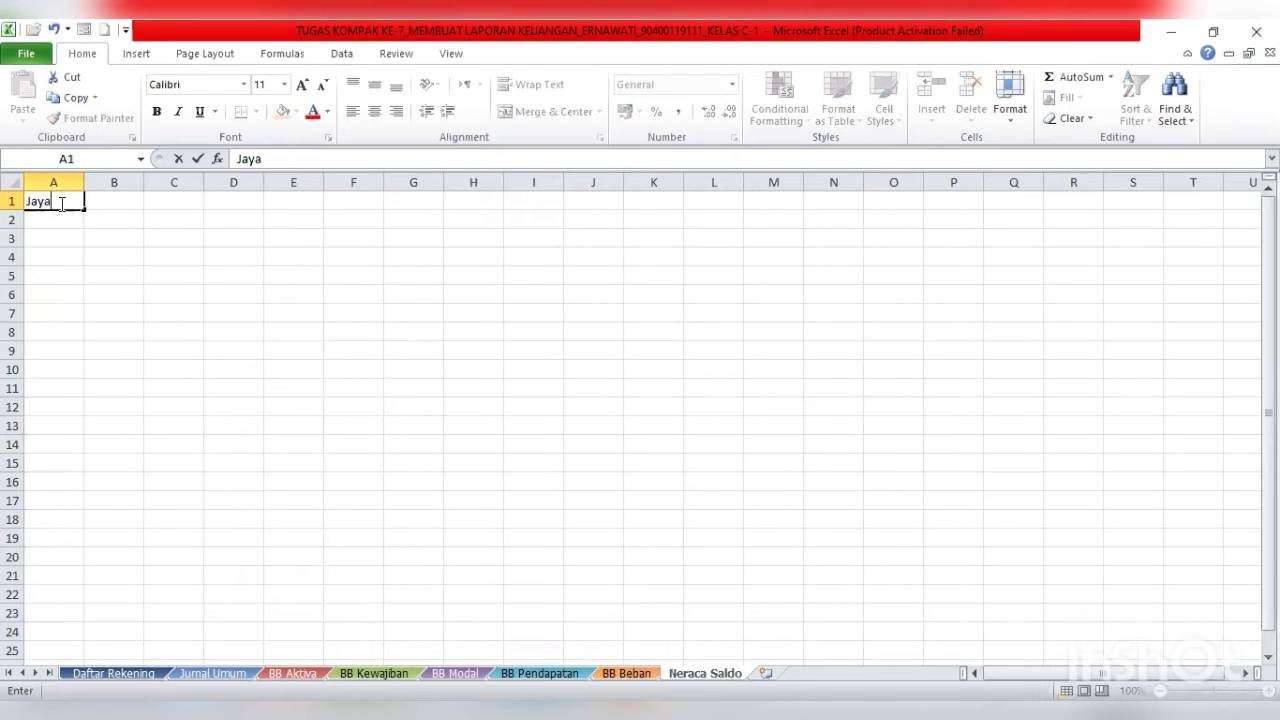
{"action": "type", "text": " Baya Percetakan"}
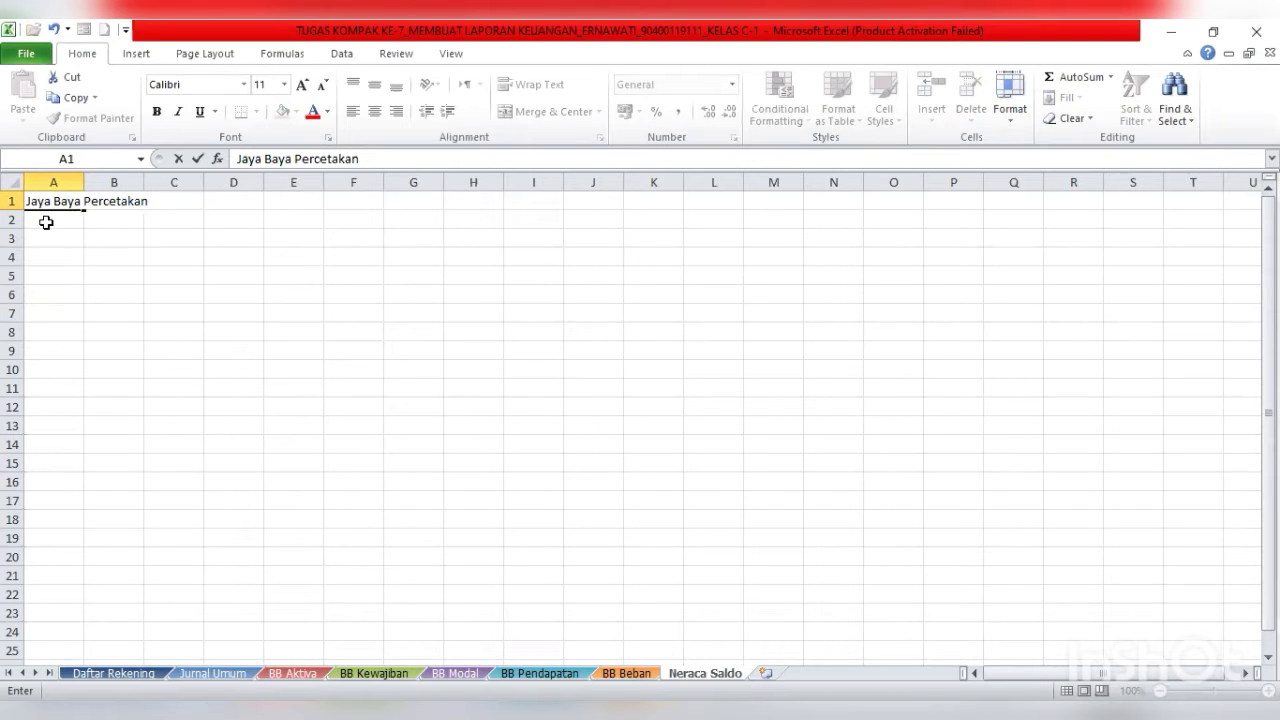
{"action": "left_click", "coordinate": [43, 221]}
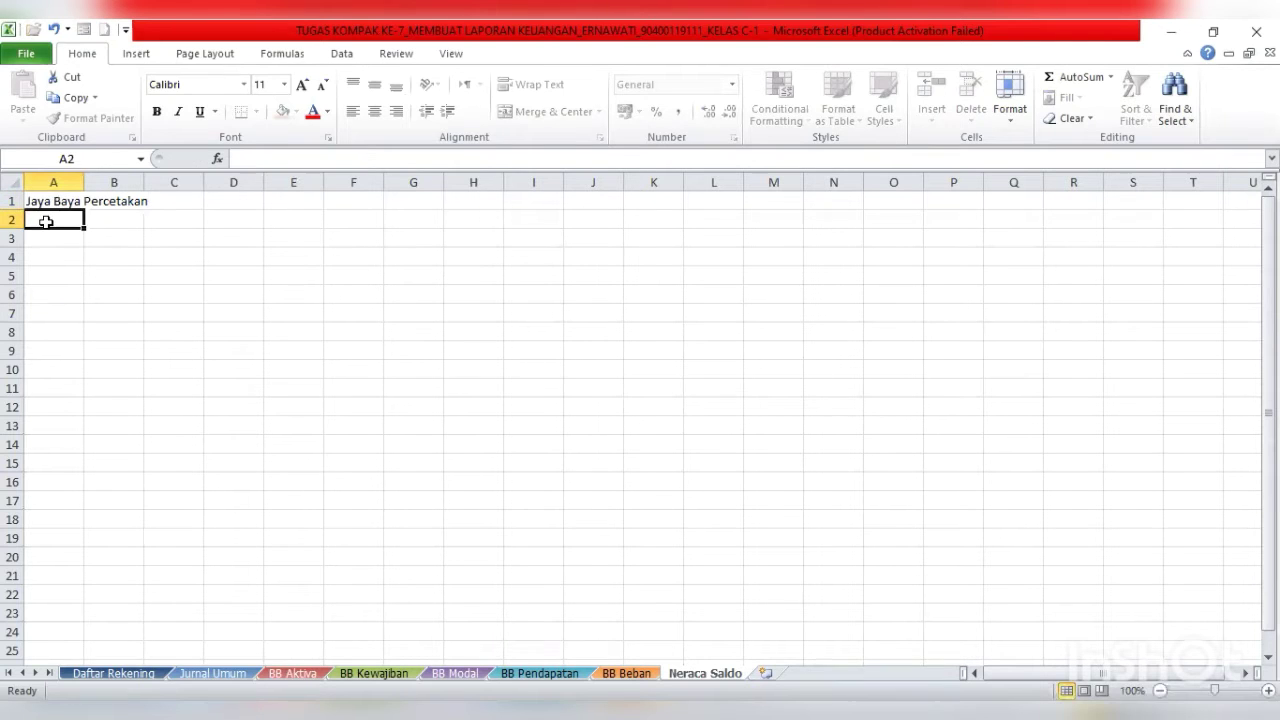
{"action": "type", "text": "Nera"}
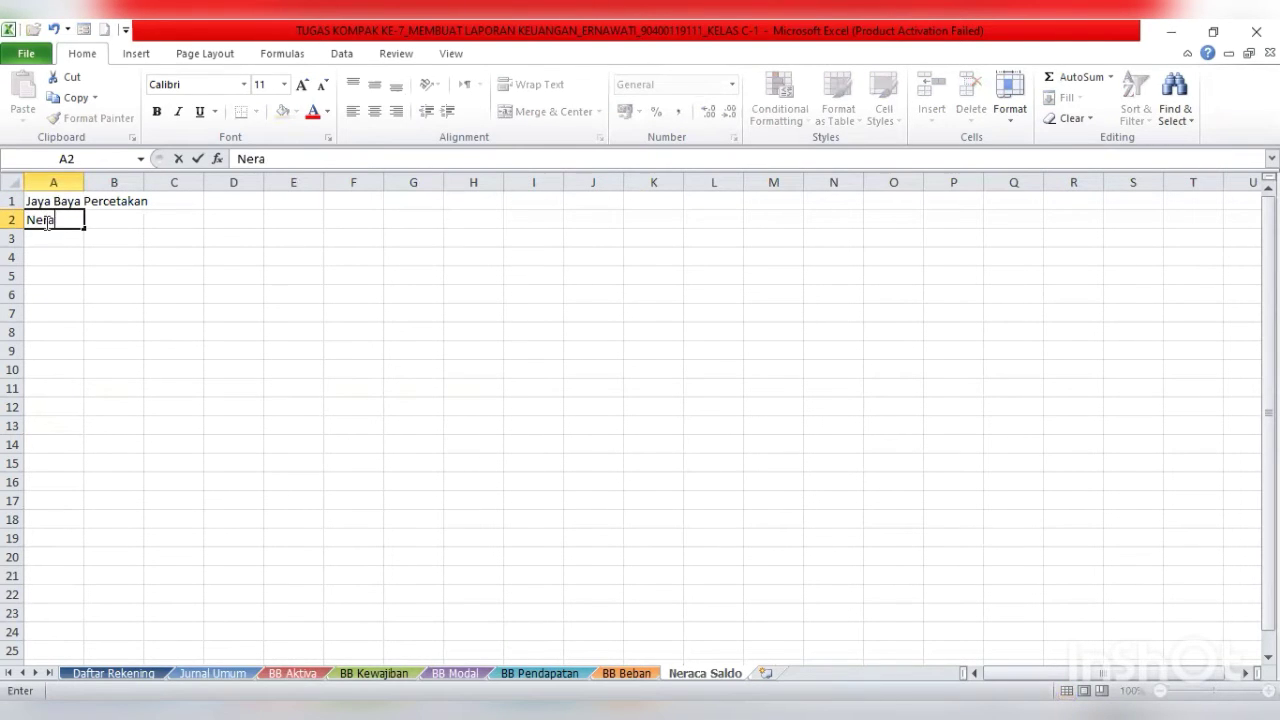
{"action": "type", "text": "ca Saldo"}
{"action": "left_click", "coordinate": [43, 240]}
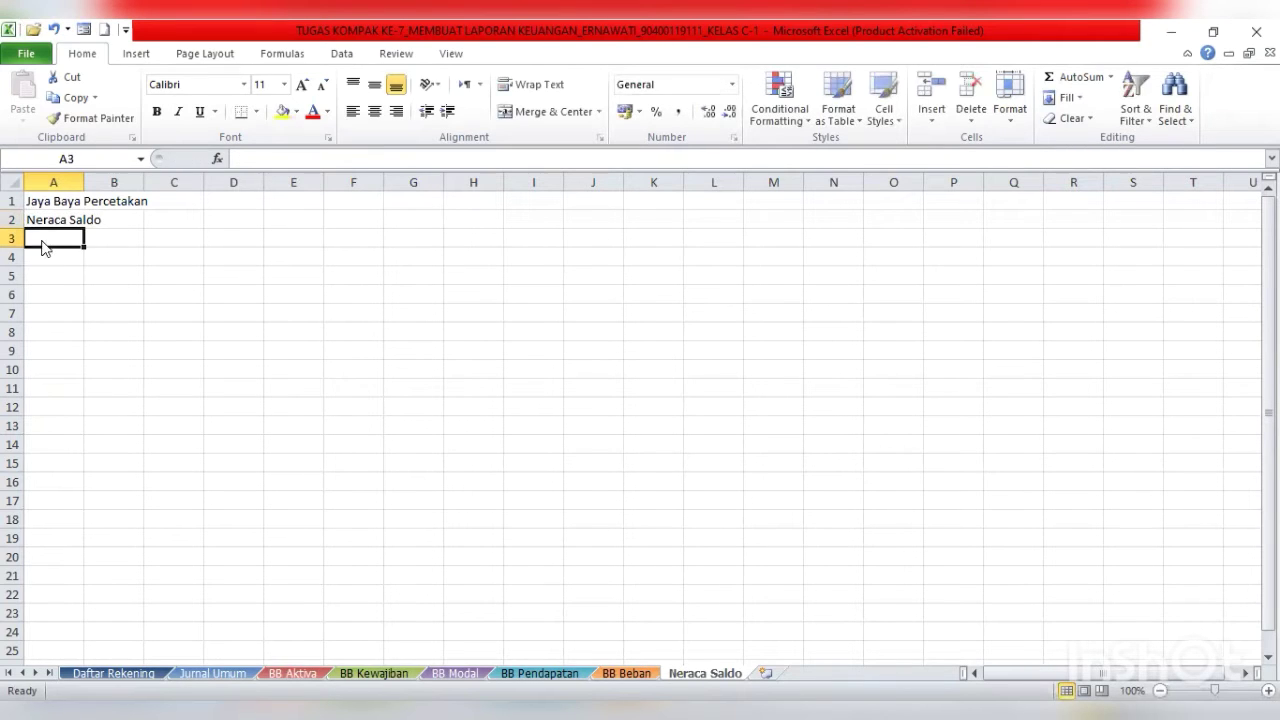
{"action": "type", "text": "Yang Berakhir"}
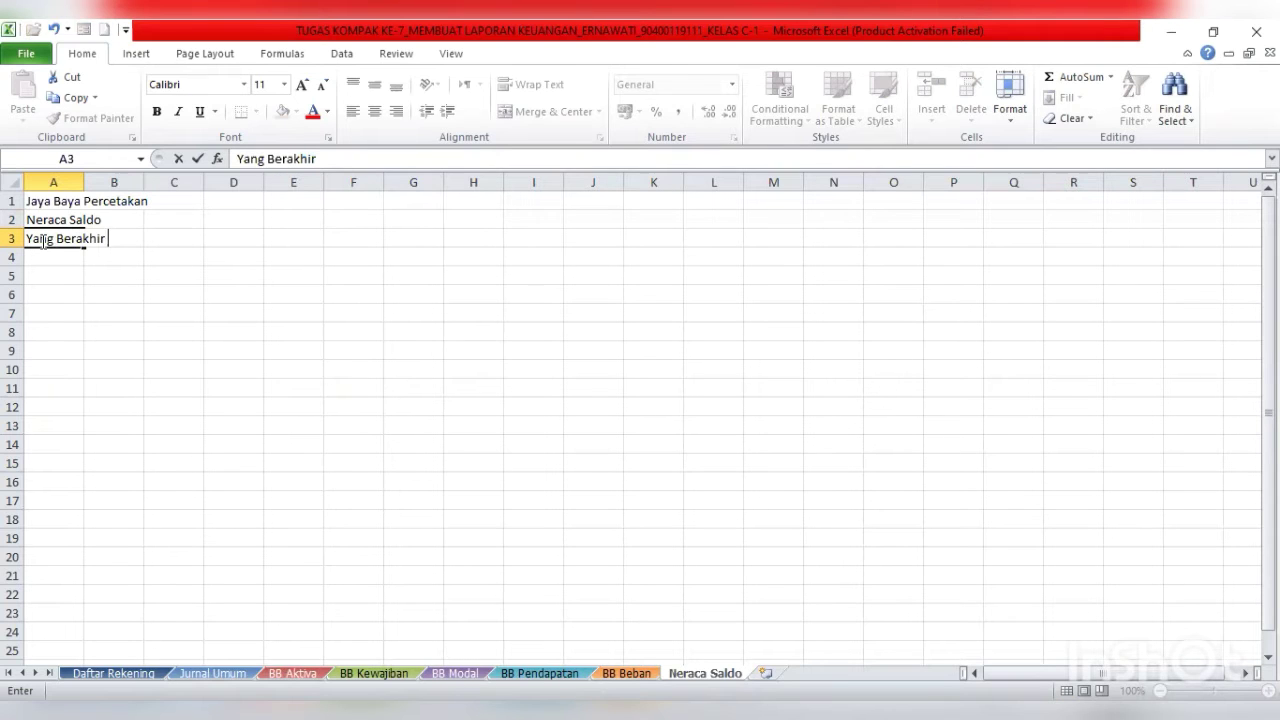
{"action": "type", "text": " Tanggal 31"}
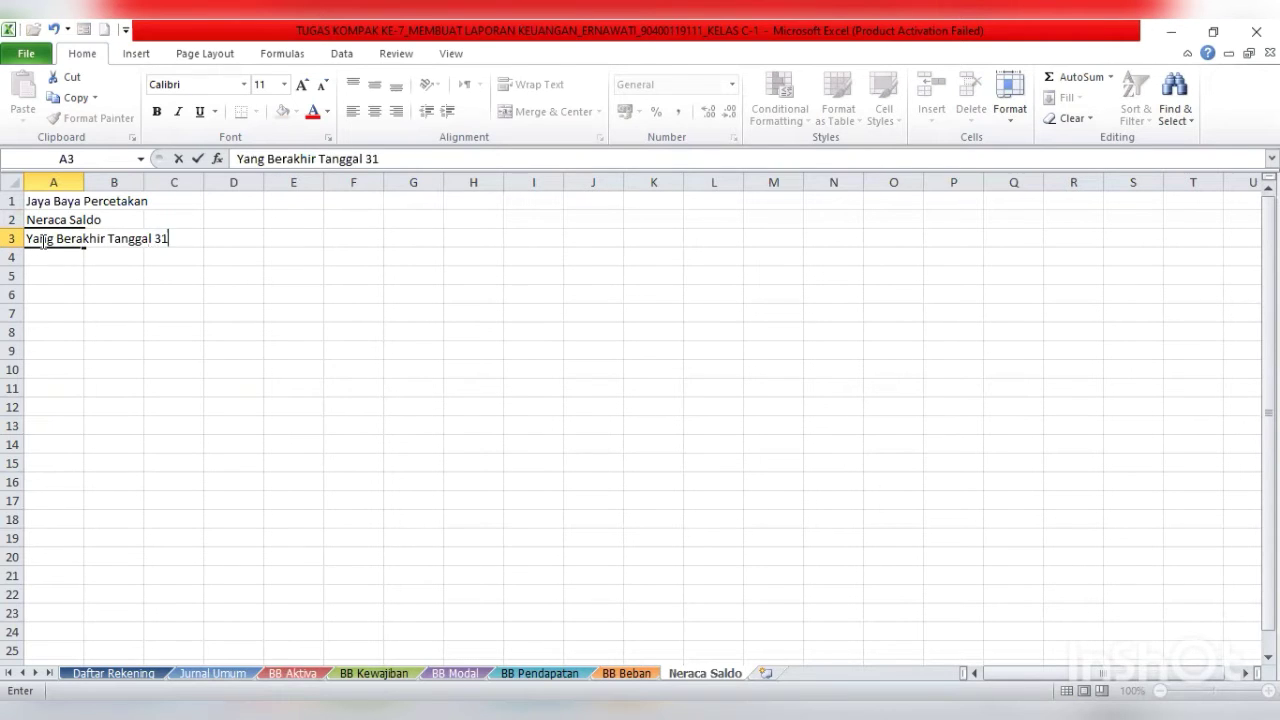
{"action": "type", "text": " Januari 2011"}
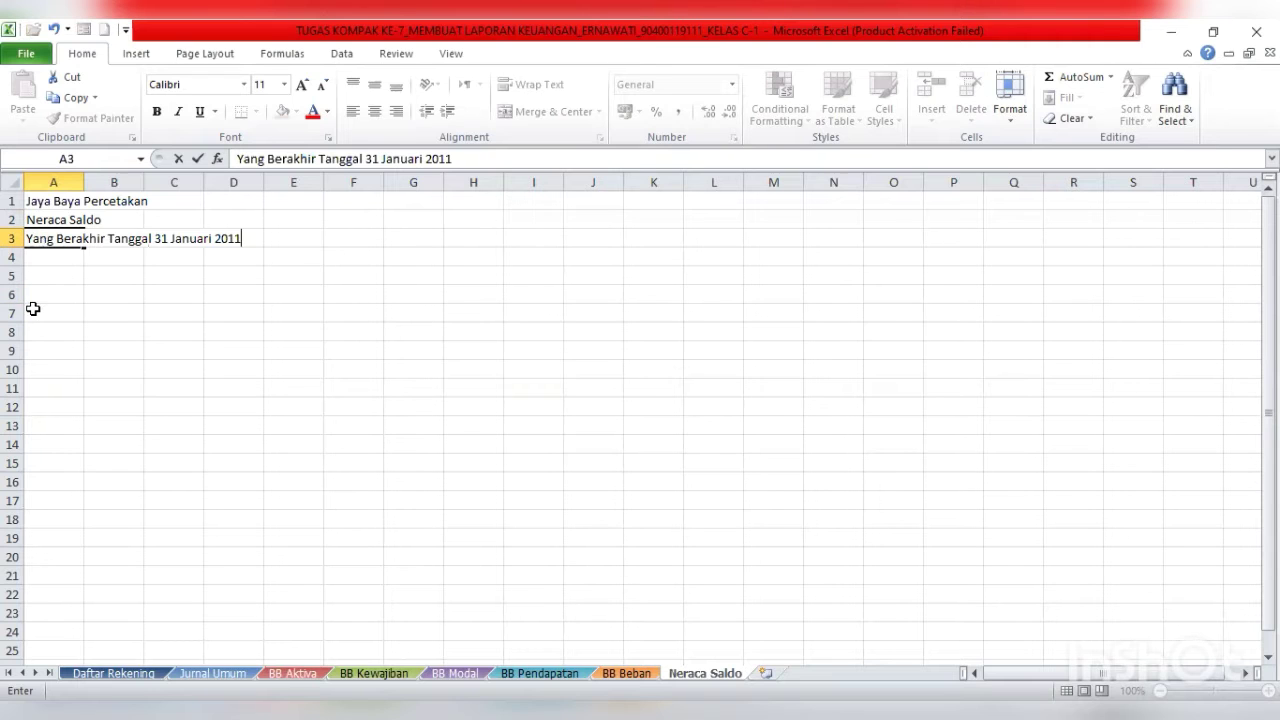
- Copy A3:B24 from the Daftar Rekening sheet into Neraca Saldo starting at A5, and widen columns A and B to fit the text
{"action": "left_click", "coordinate": [113, 673]}
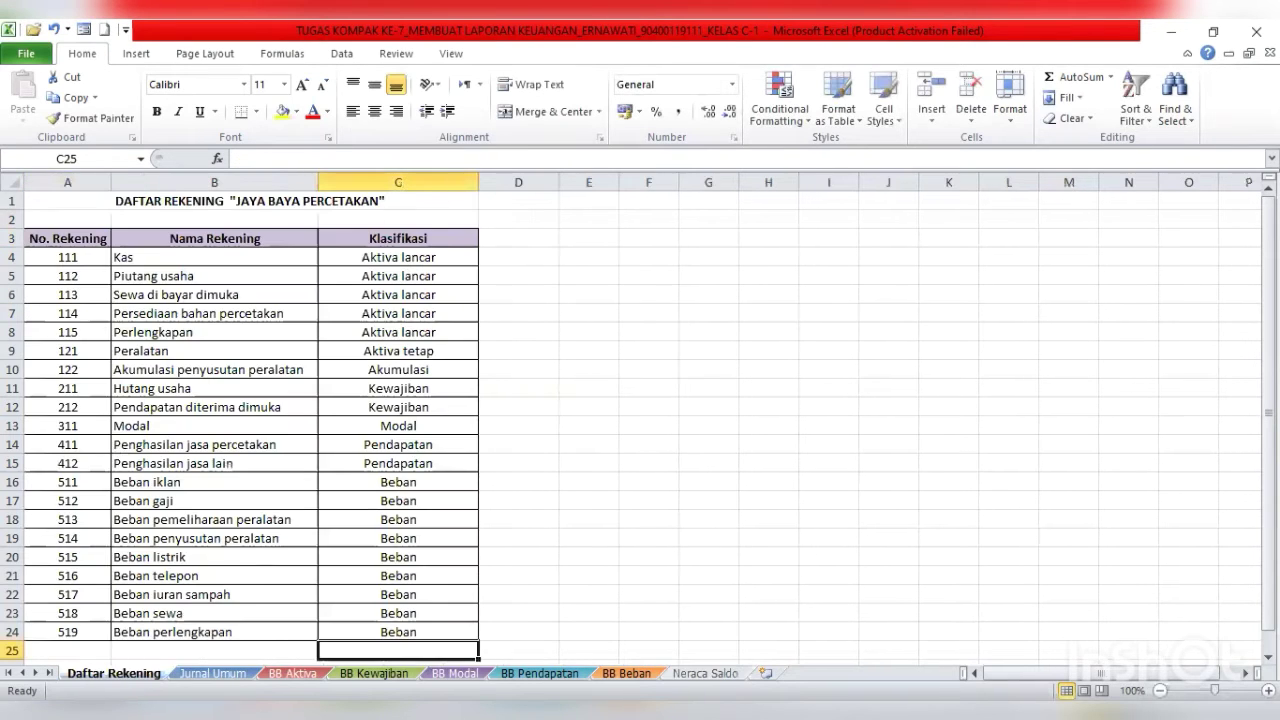
{"action": "left_click_drag", "start_coordinate": [38, 238], "coordinate": [229, 588]}
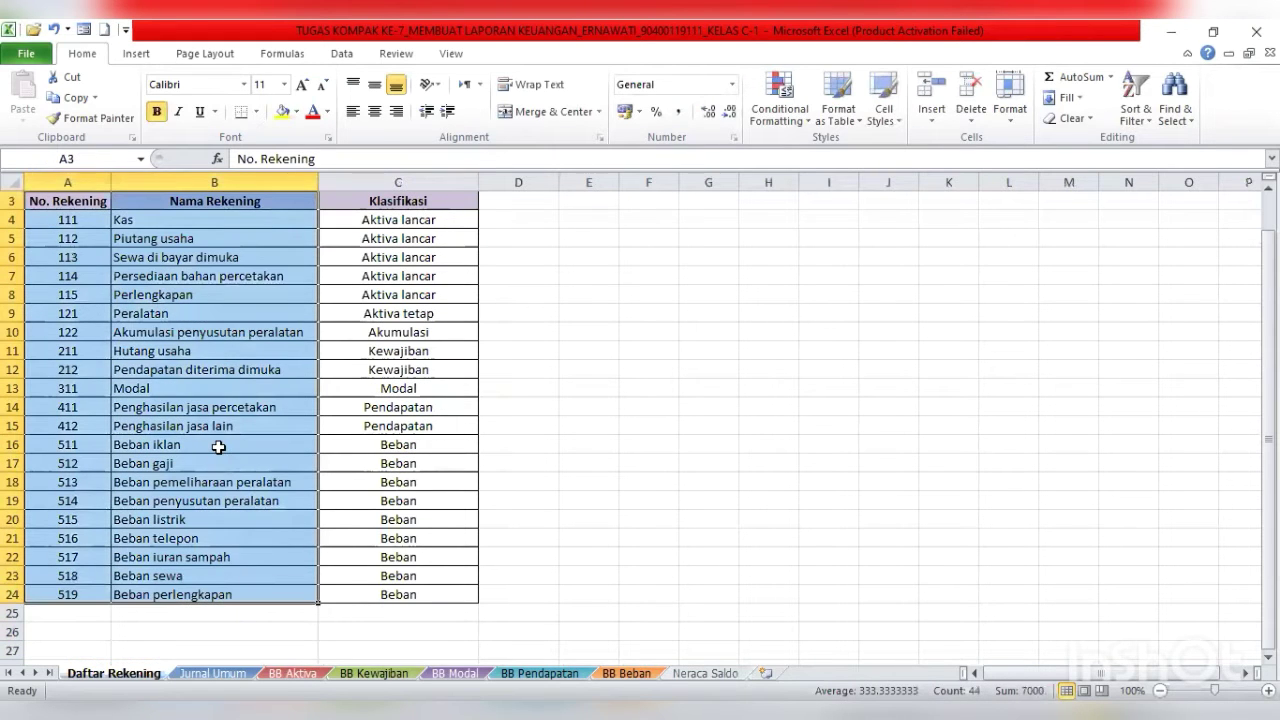
{"action": "key", "text": "ctrl+c"}
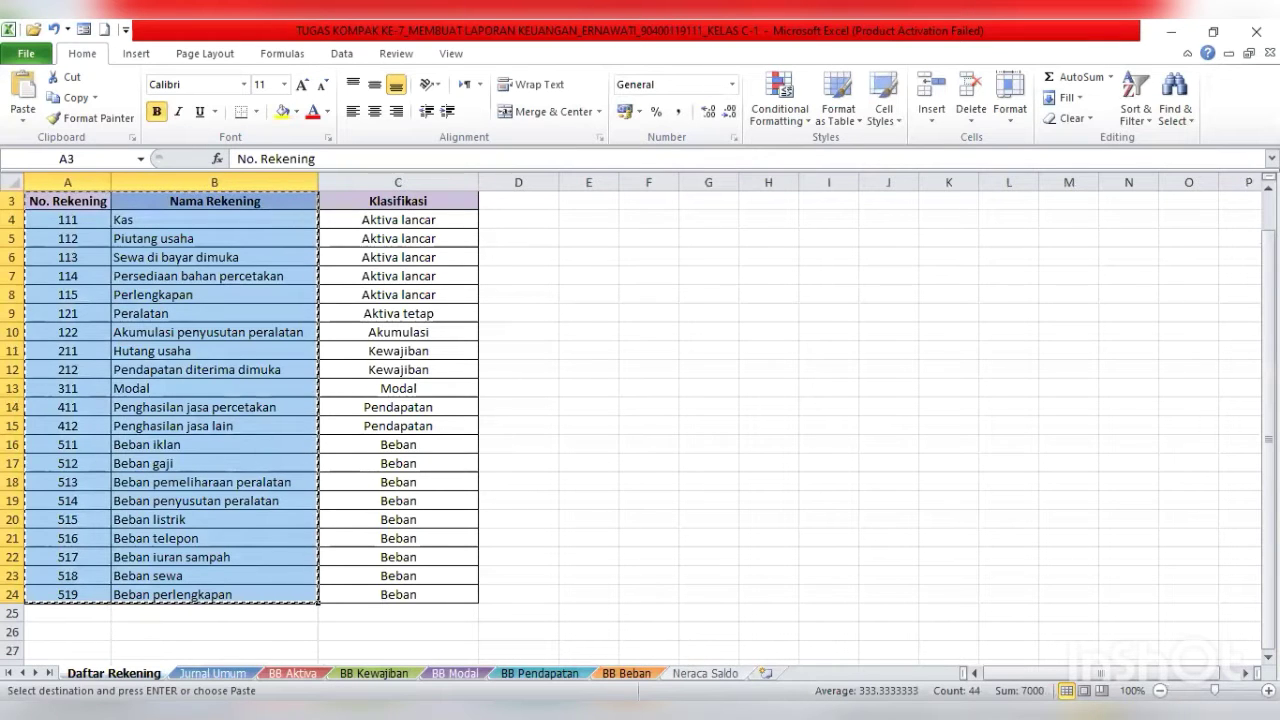
{"action": "left_click", "coordinate": [705, 673]}
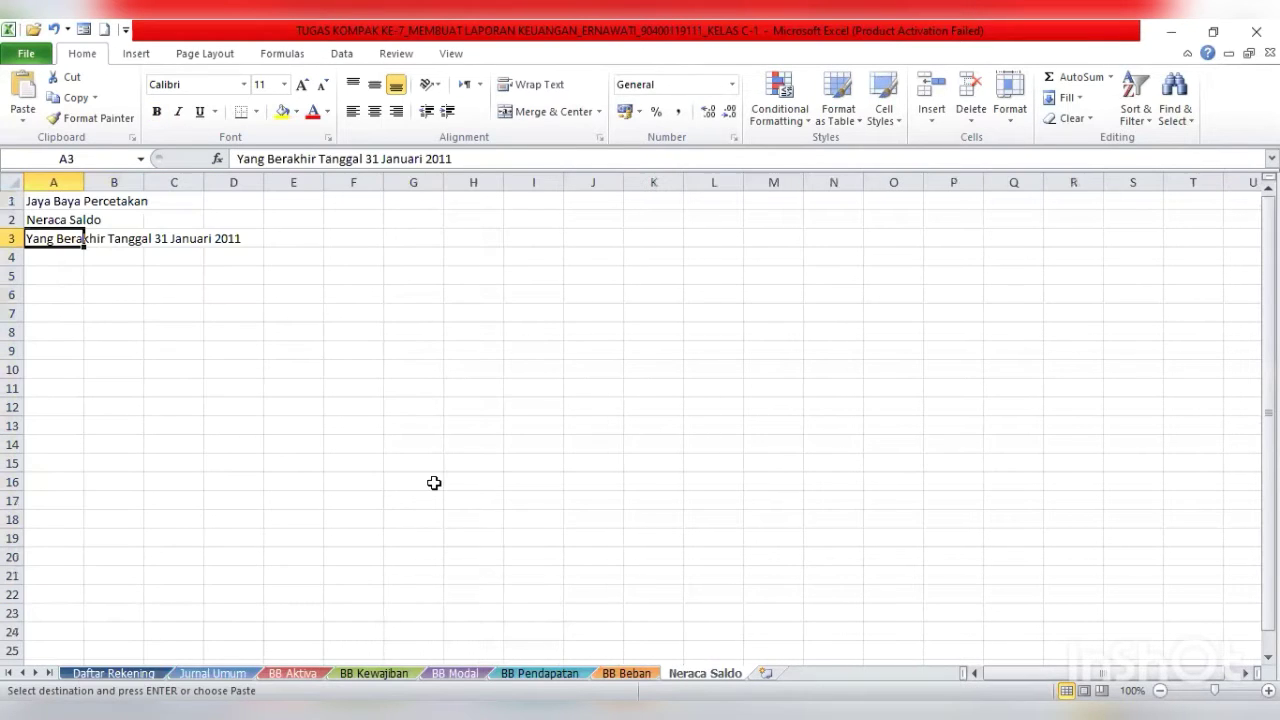
{"action": "left_click", "coordinate": [44, 282]}
{"action": "key", "text": "ctrl+v"}
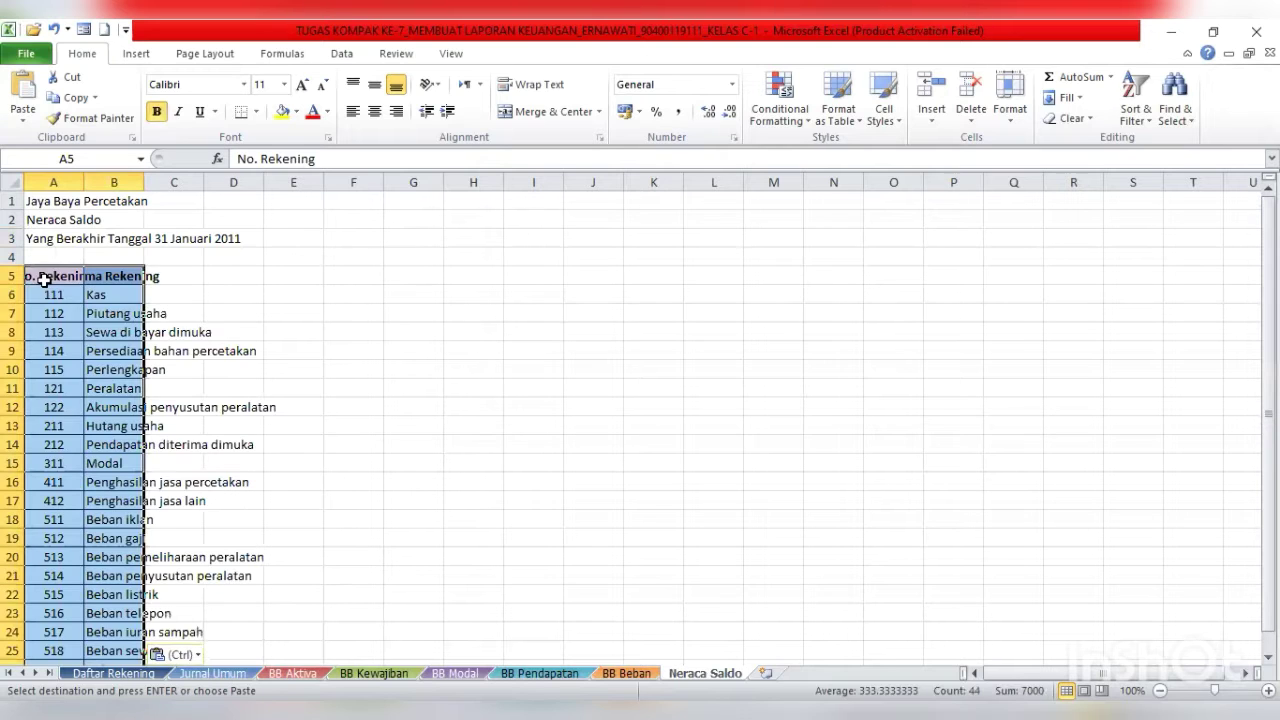
{"action": "left_click_drag", "start_coordinate": [83, 177], "coordinate": [416, 276]}
- Add the column headers "Debit" in C5 and "Kredit" in D5
{"action": "left_click", "coordinate": [445, 279]}
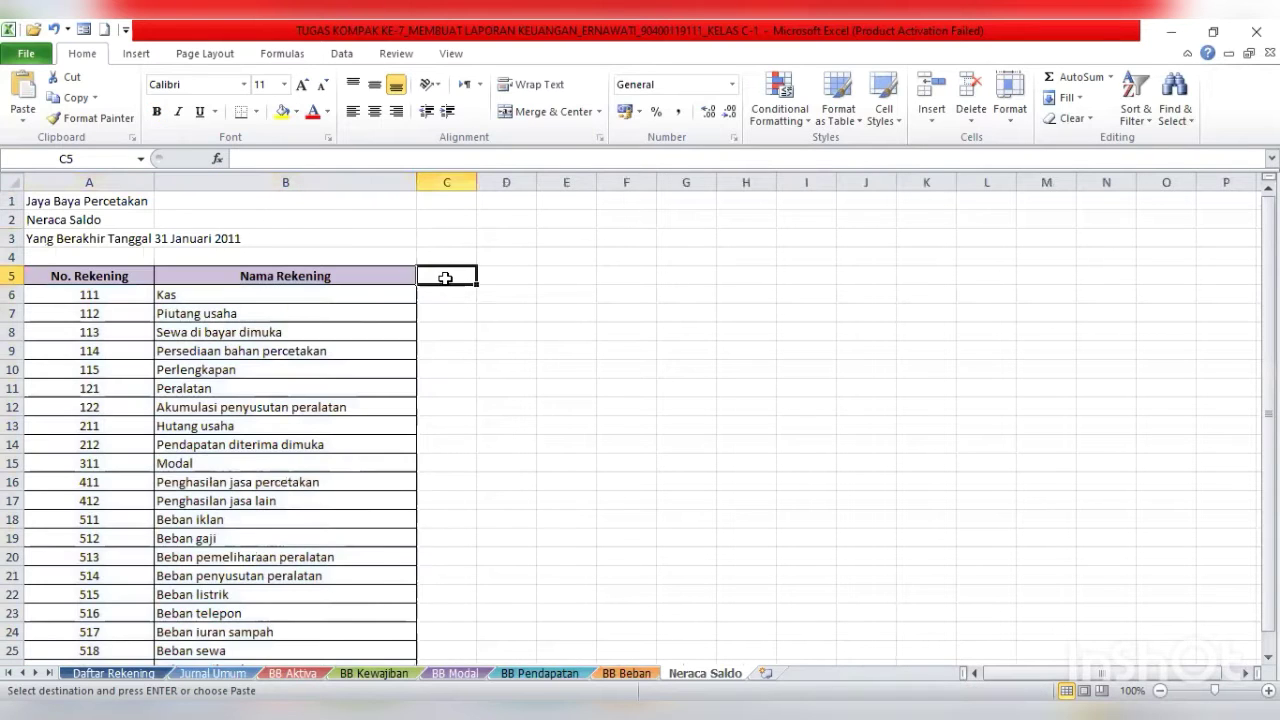
{"action": "type", "text": "De"}
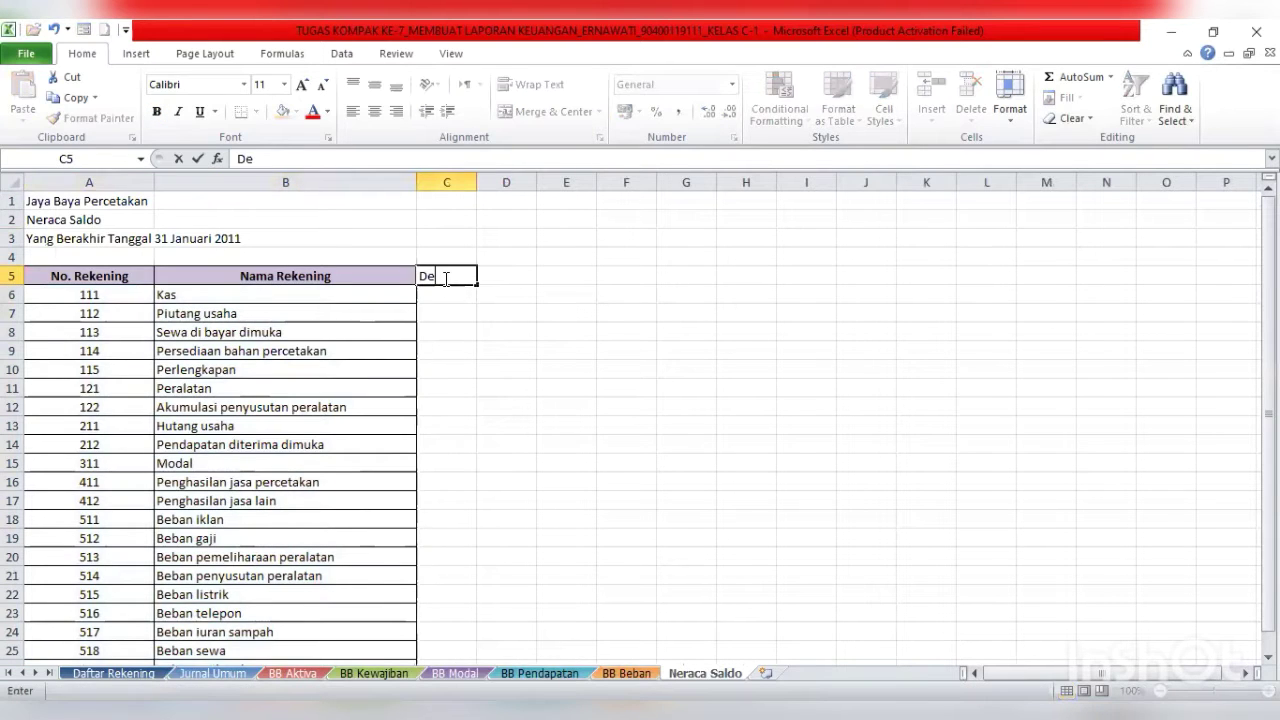
{"action": "type", "text": "bit"}
{"action": "left_click", "coordinate": [502, 278]}
{"action": "type", "text": "K"}
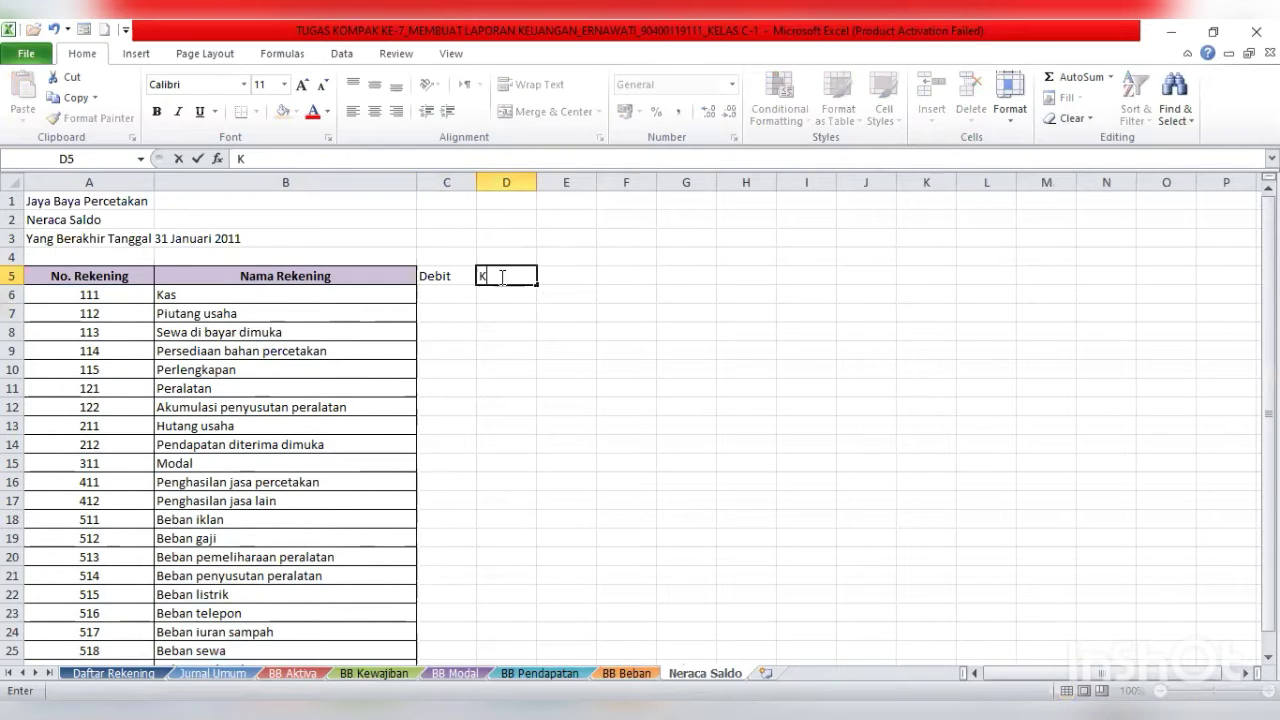
{"action": "type", "text": "redit"}
- Widen columns C and D together to an equal, larger width
{"action": "left_click", "coordinate": [468, 178]}
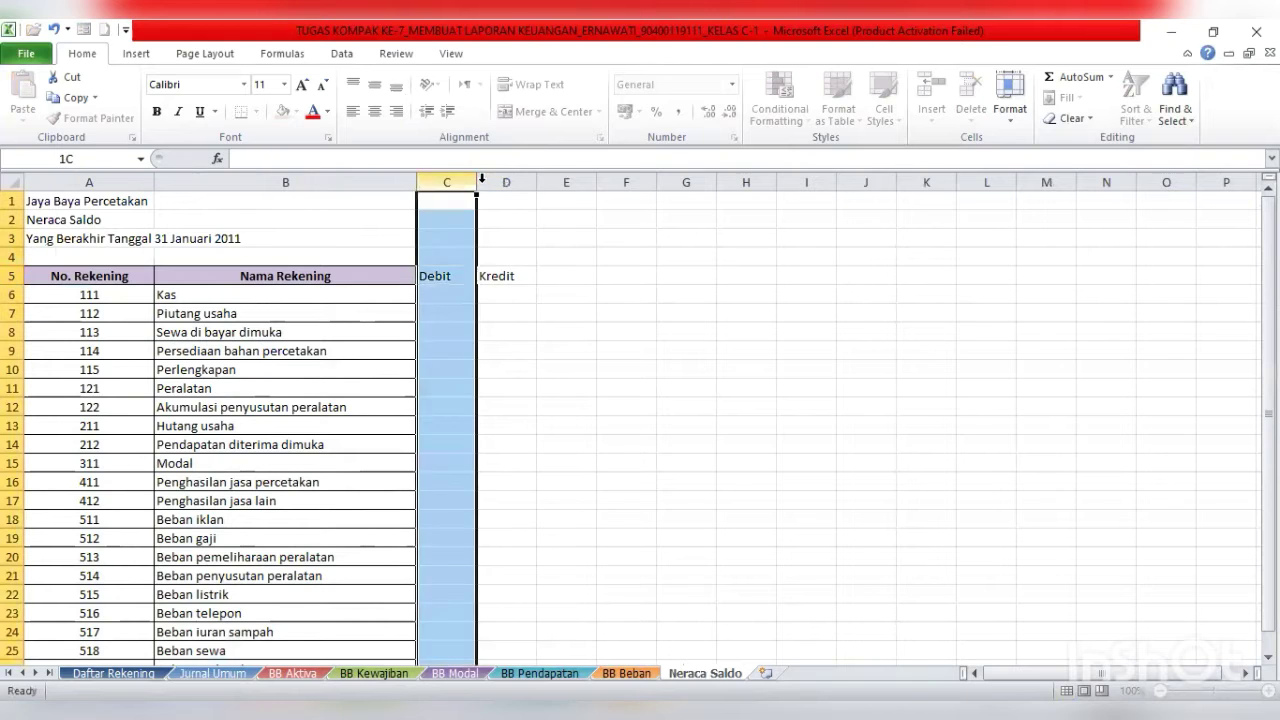
{"action": "left_click", "coordinate": [528, 182], "text": "shift"}
{"action": "left_click_drag", "start_coordinate": [664, 201], "coordinate": [636, 202]}
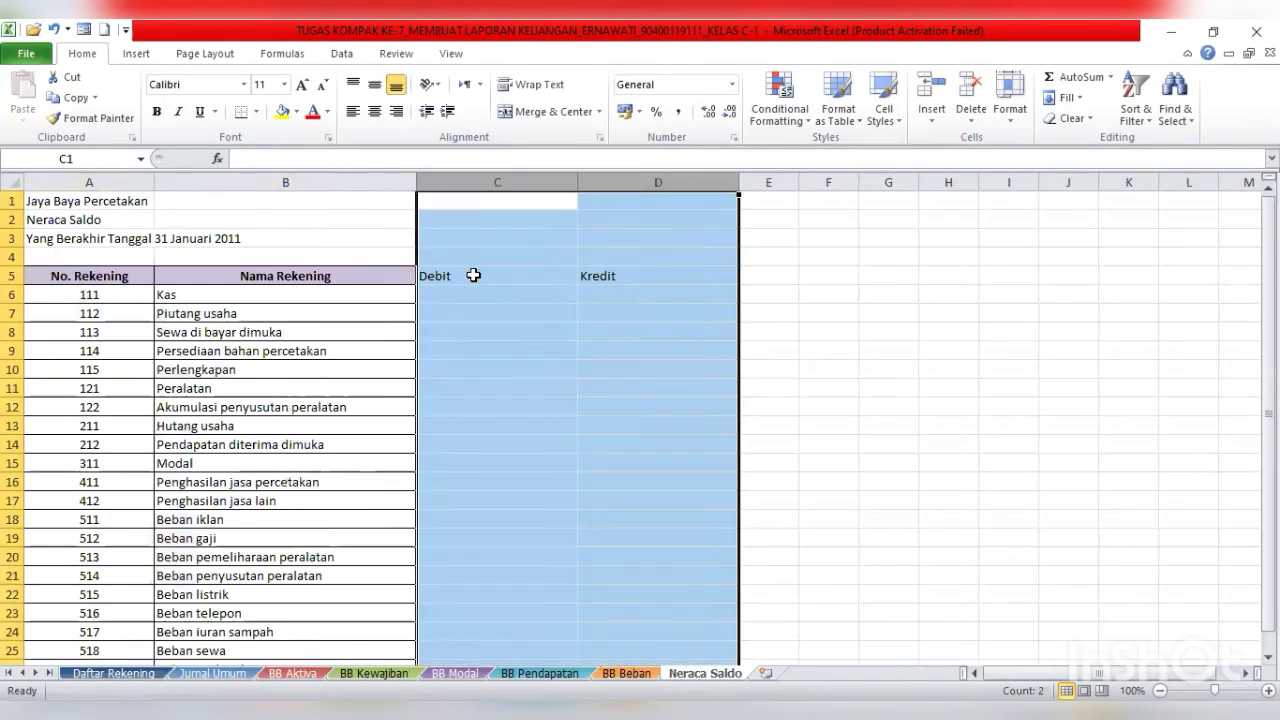
- Format the Debit and Kredit headers as centered and bold with a Purple, Accent 4, Lighter 60% fill
{"action": "left_click_drag", "start_coordinate": [466, 270], "coordinate": [590, 278]}
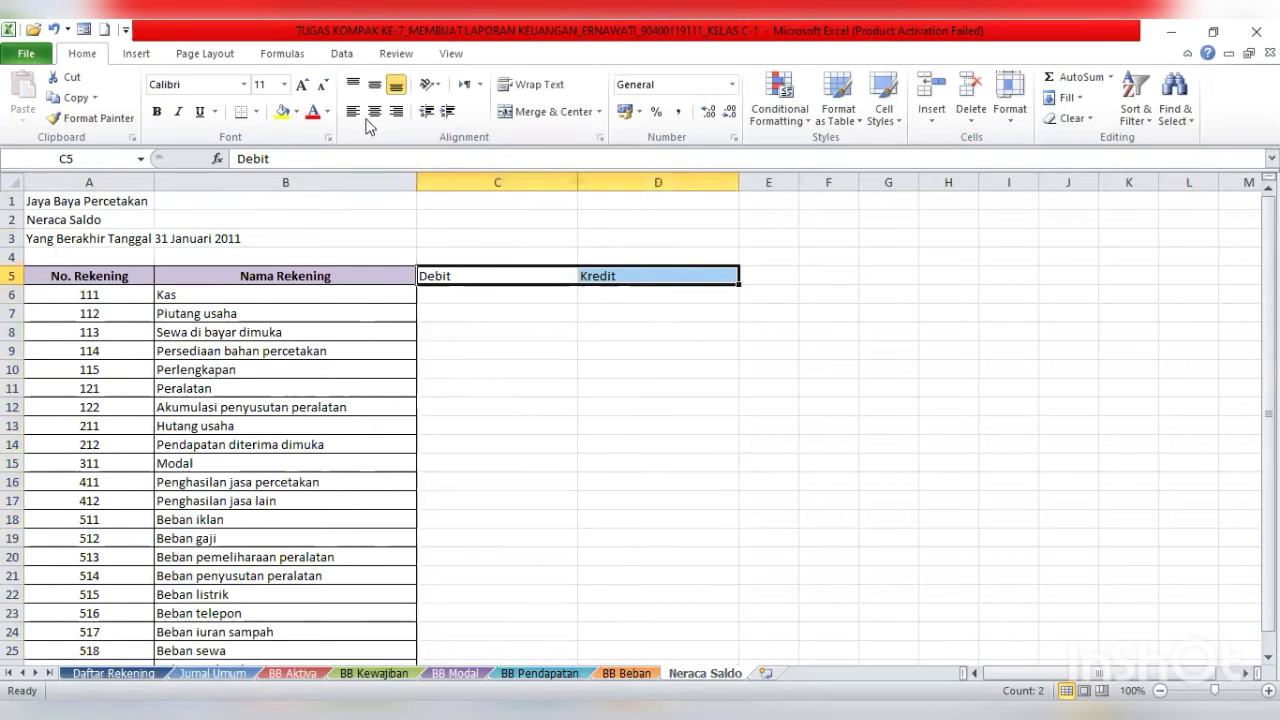
{"action": "left_click", "coordinate": [373, 112]}
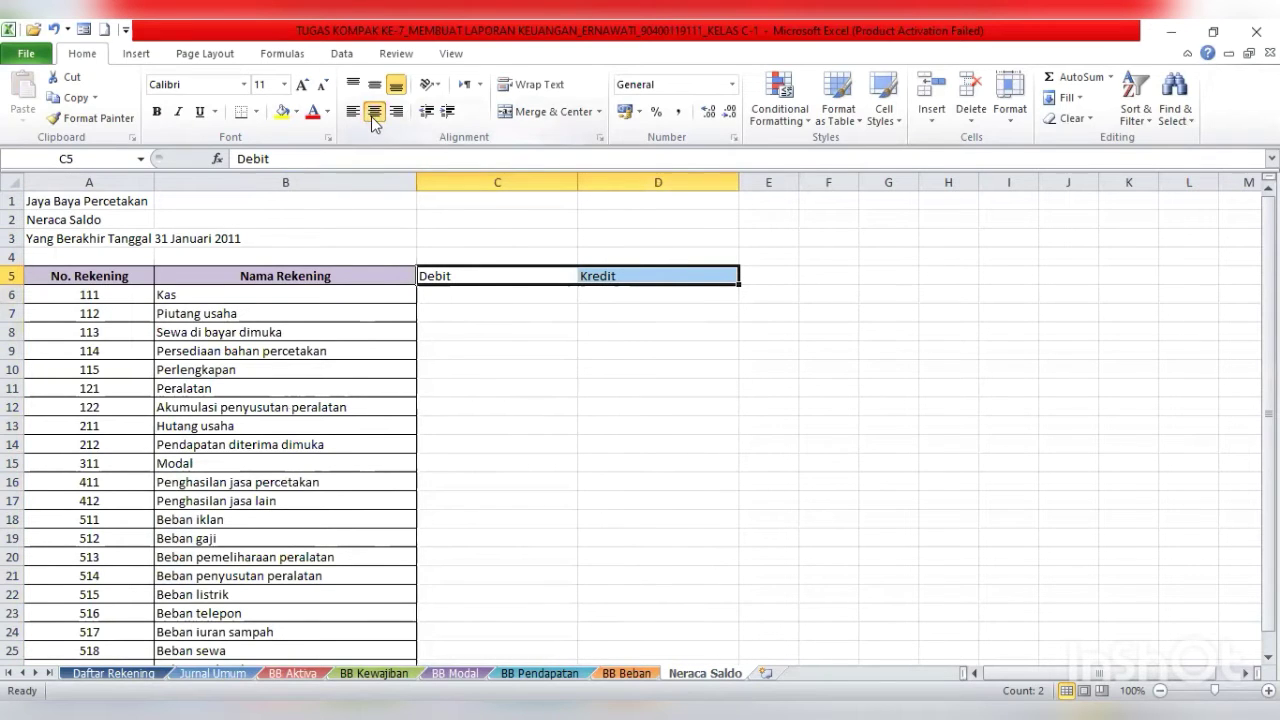
{"action": "left_click", "coordinate": [158, 112]}
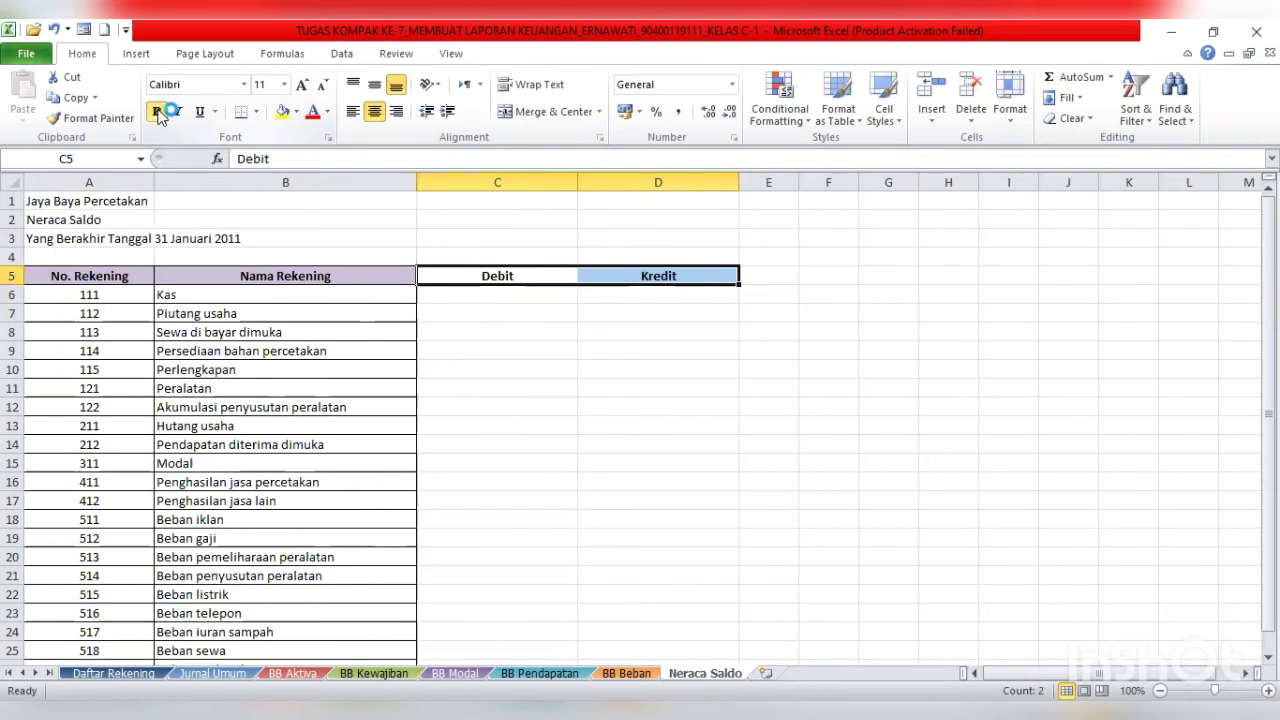
{"action": "left_click", "coordinate": [297, 113]}
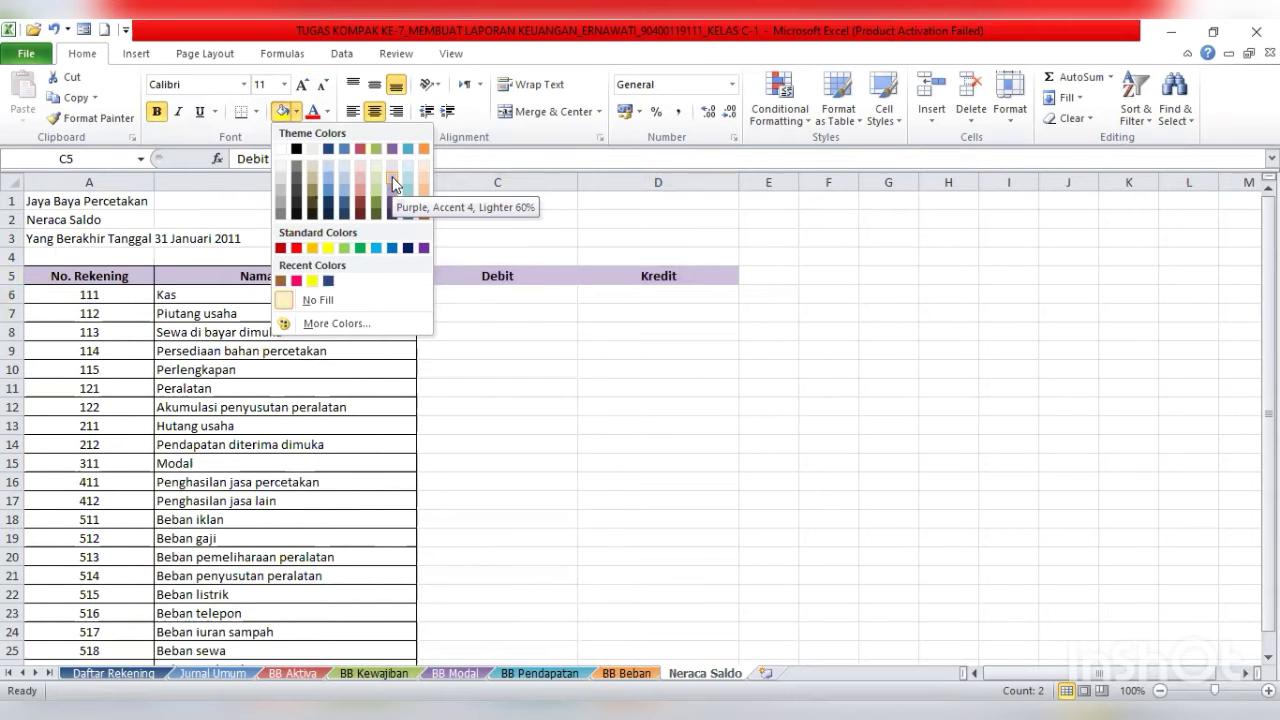
{"action": "left_click", "coordinate": [505, 292]}
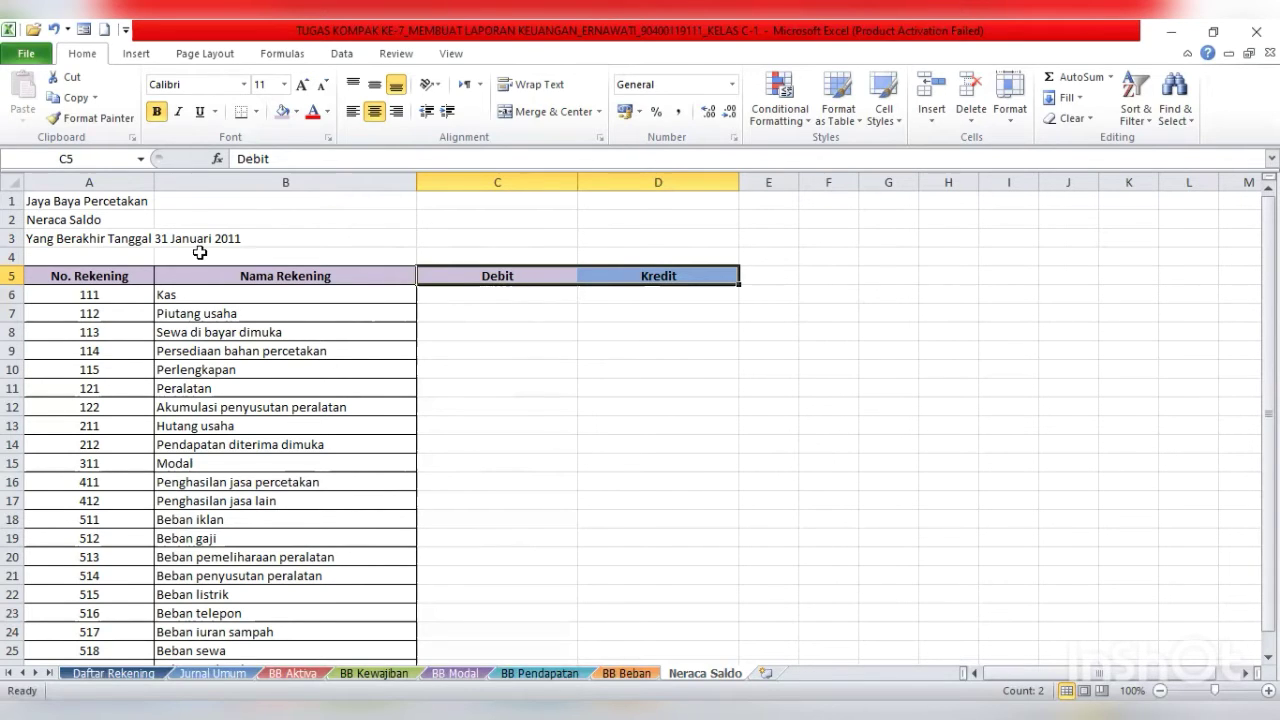
- Fill the rows of accounts 111 to 121 (A6:B11) and 511 to 519 (A18:B26) with yellow
{"action": "left_click_drag", "start_coordinate": [69, 288], "coordinate": [259, 389]}
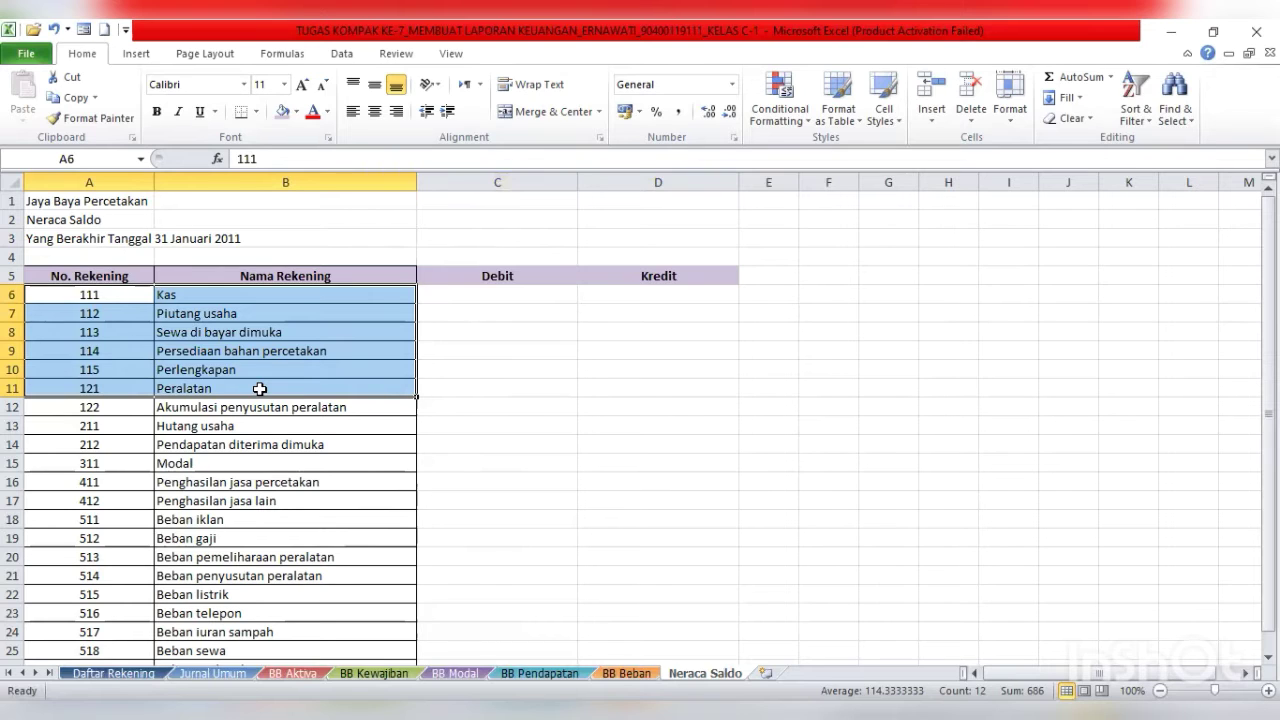
{"action": "left_click", "coordinate": [297, 112]}
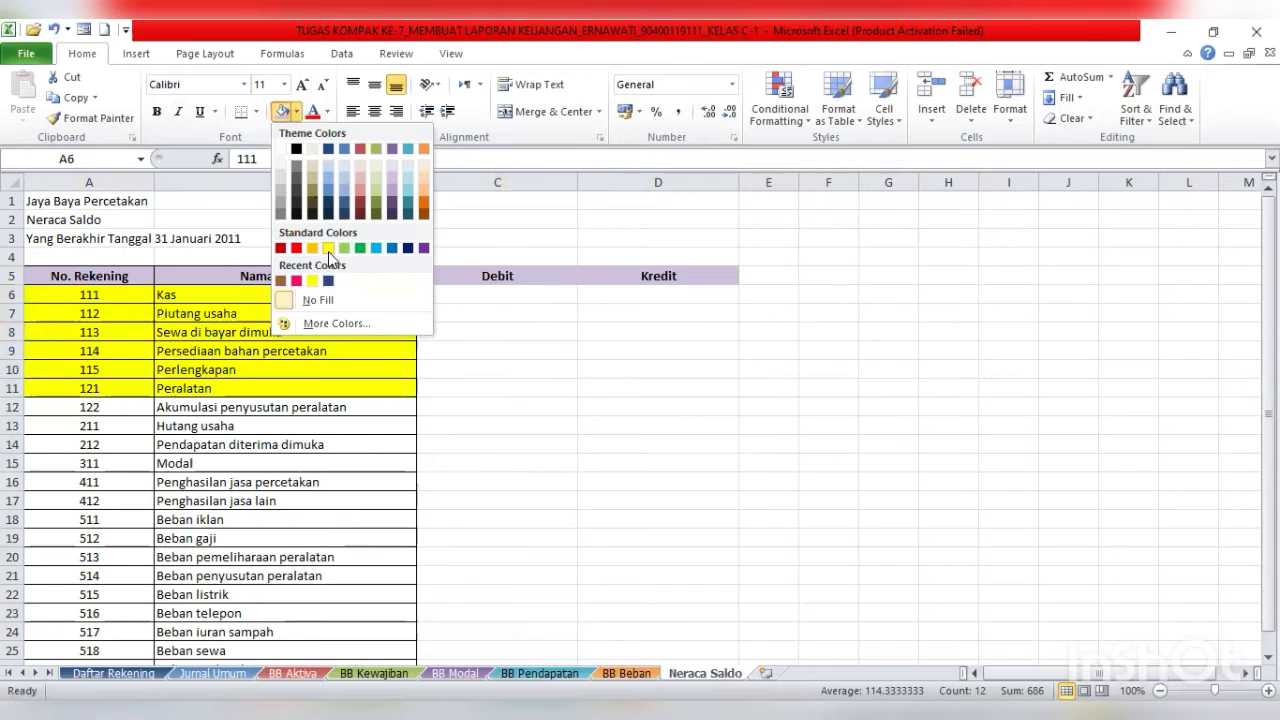
{"action": "left_click", "coordinate": [332, 248]}
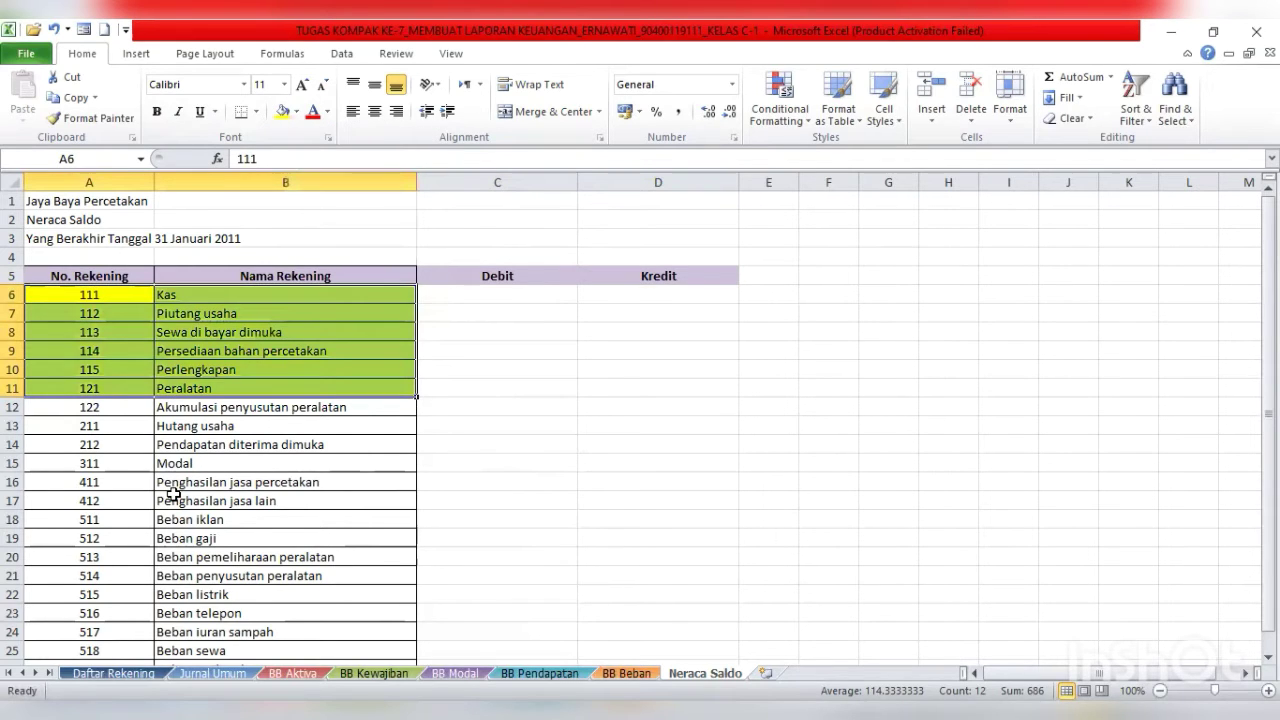
{"action": "left_click", "coordinate": [50, 519]}
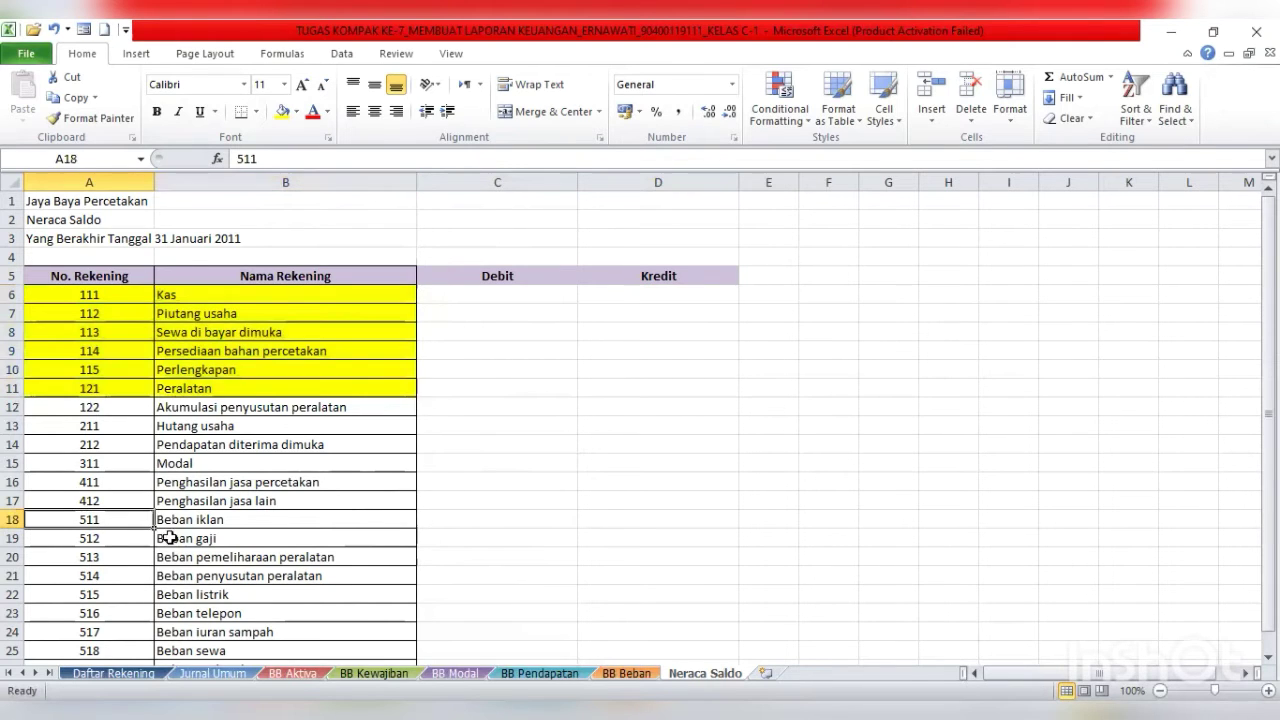
{"action": "left_click_drag", "start_coordinate": [170, 538], "coordinate": [246, 632]}
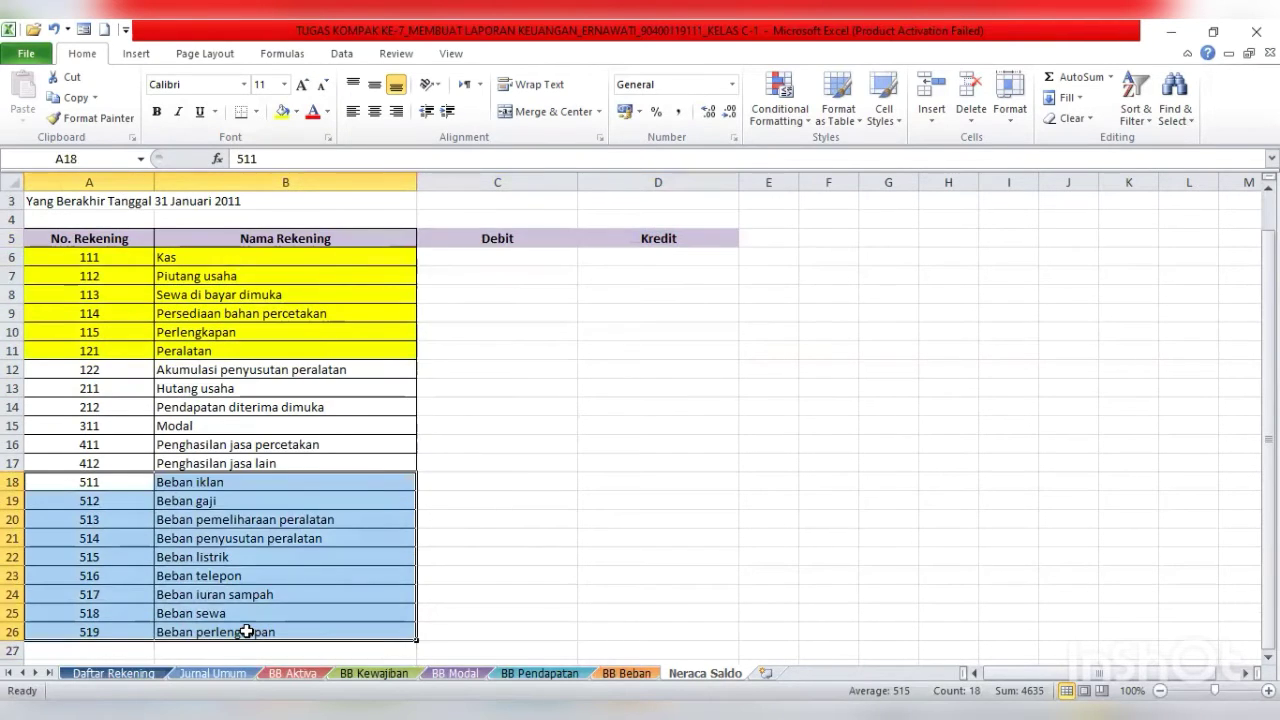
{"action": "left_click", "coordinate": [283, 113]}
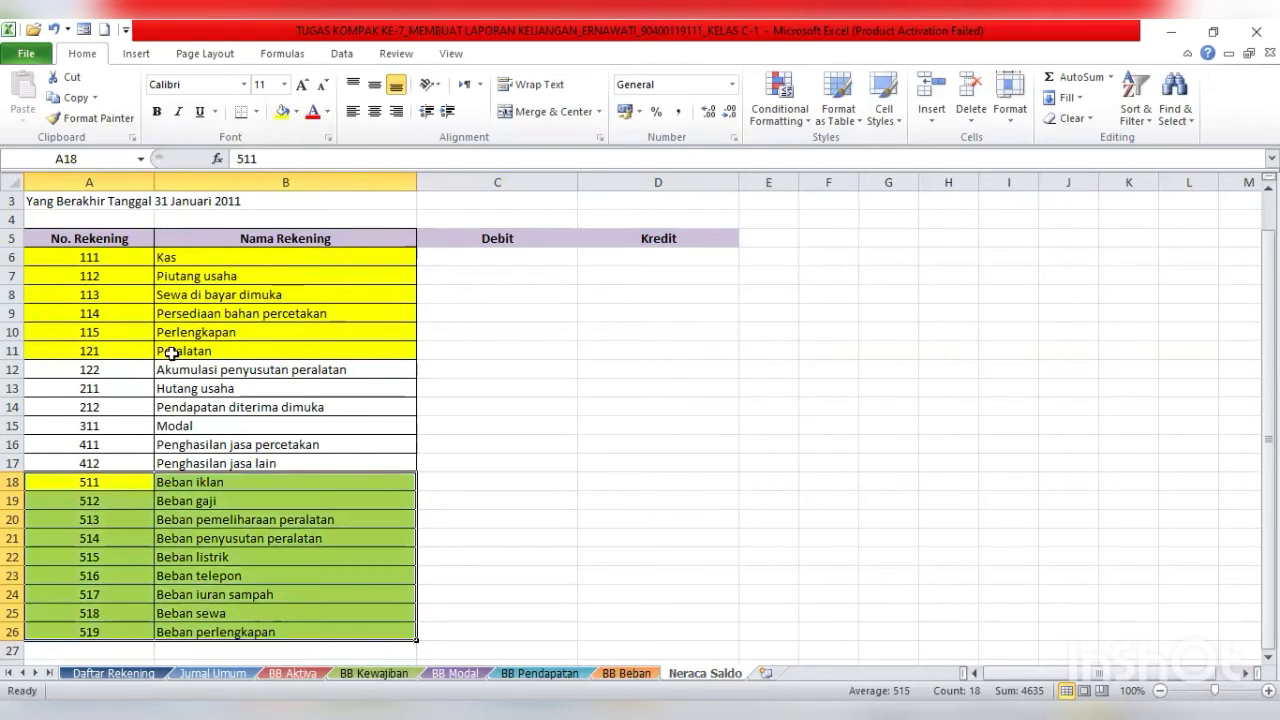
- Fill the rows of accounts 122 to 412 (A12:B17) with light blue
{"action": "left_click", "coordinate": [45, 370]}
{"action": "left_click_drag", "start_coordinate": [173, 373], "coordinate": [229, 464]}
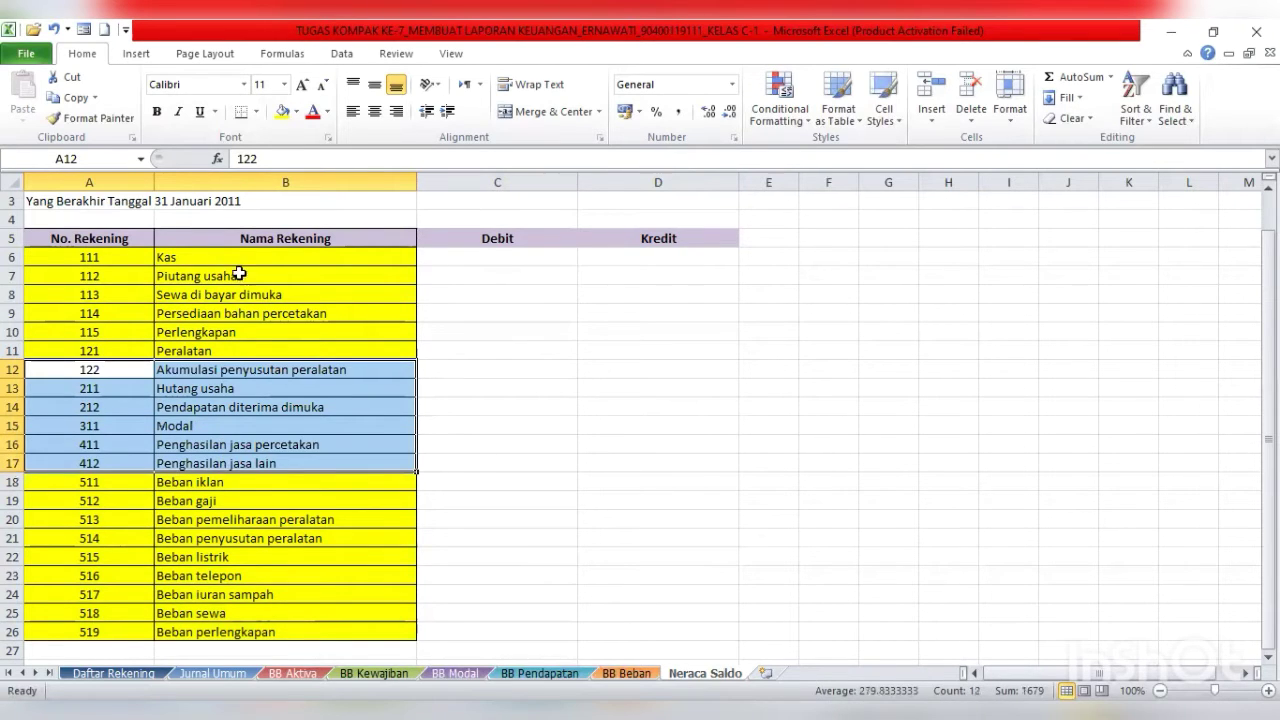
{"action": "left_click", "coordinate": [297, 111]}
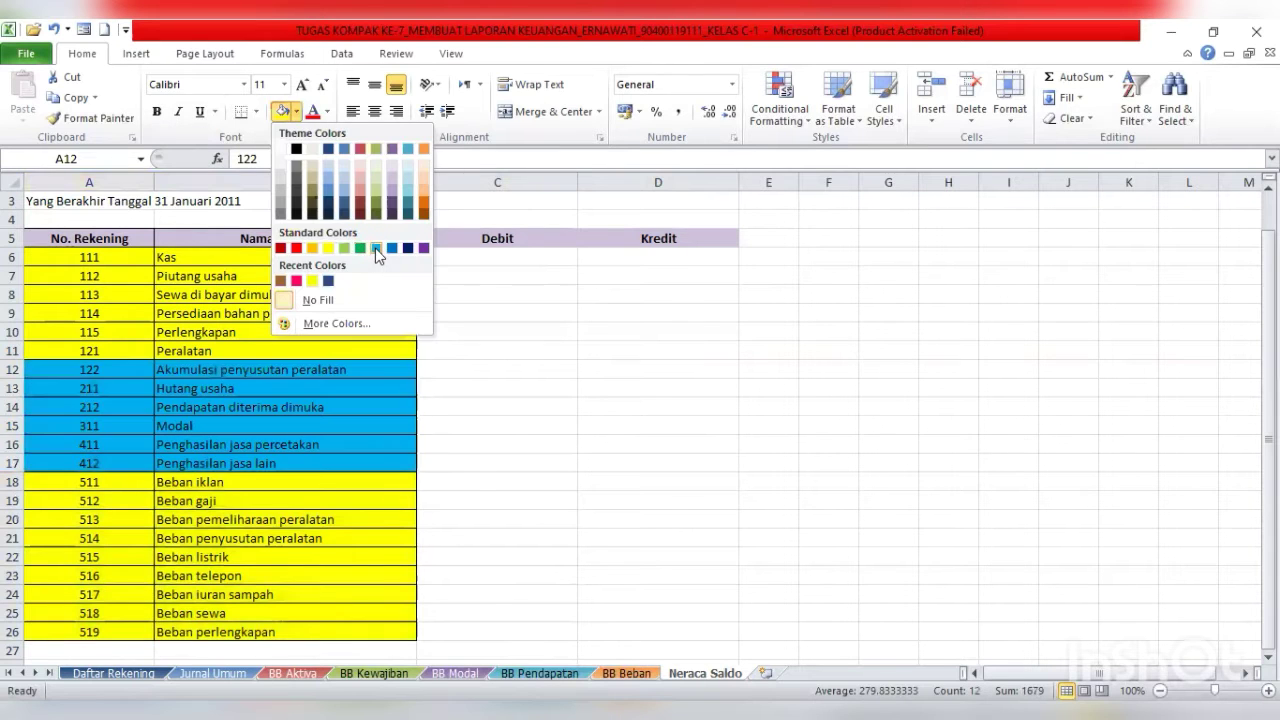
{"action": "left_click", "coordinate": [374, 248]}
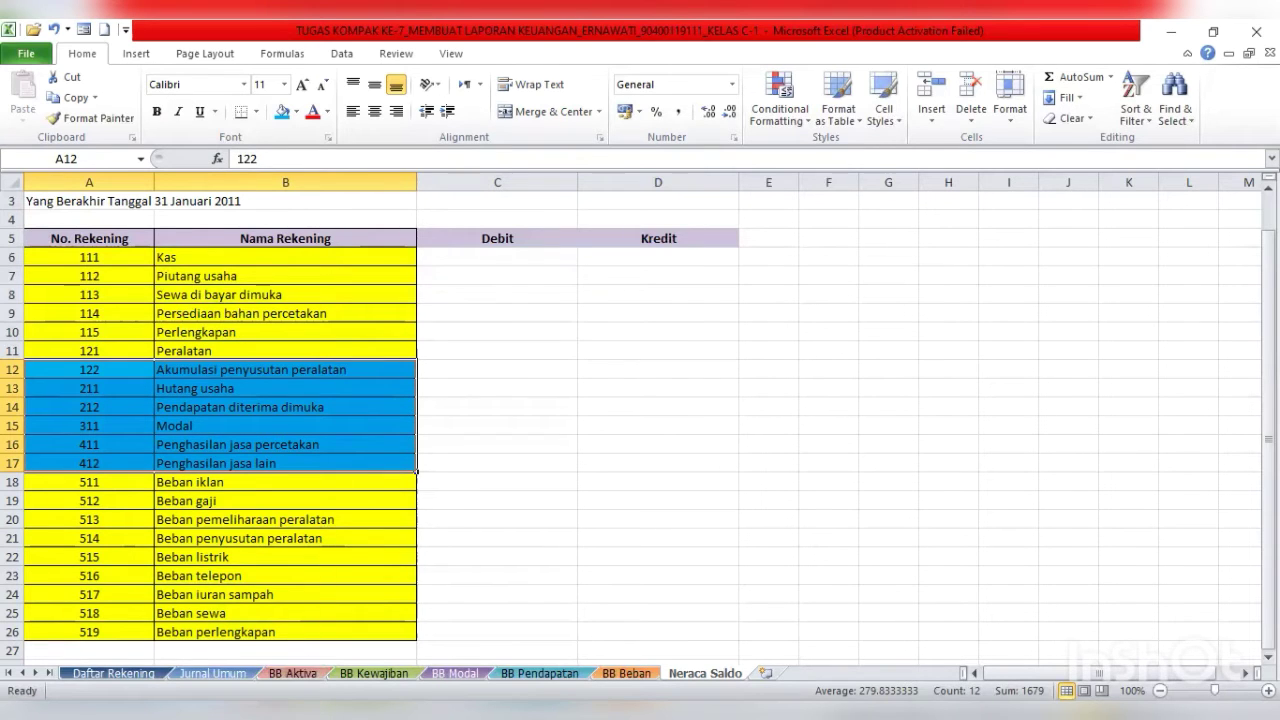
- Link the Debit cell of Kas (C6) in Neraca Saldo to the Kas Saldo cell E39 on the BB Aktiva sheet
{"action": "left_click", "coordinate": [292, 673]}
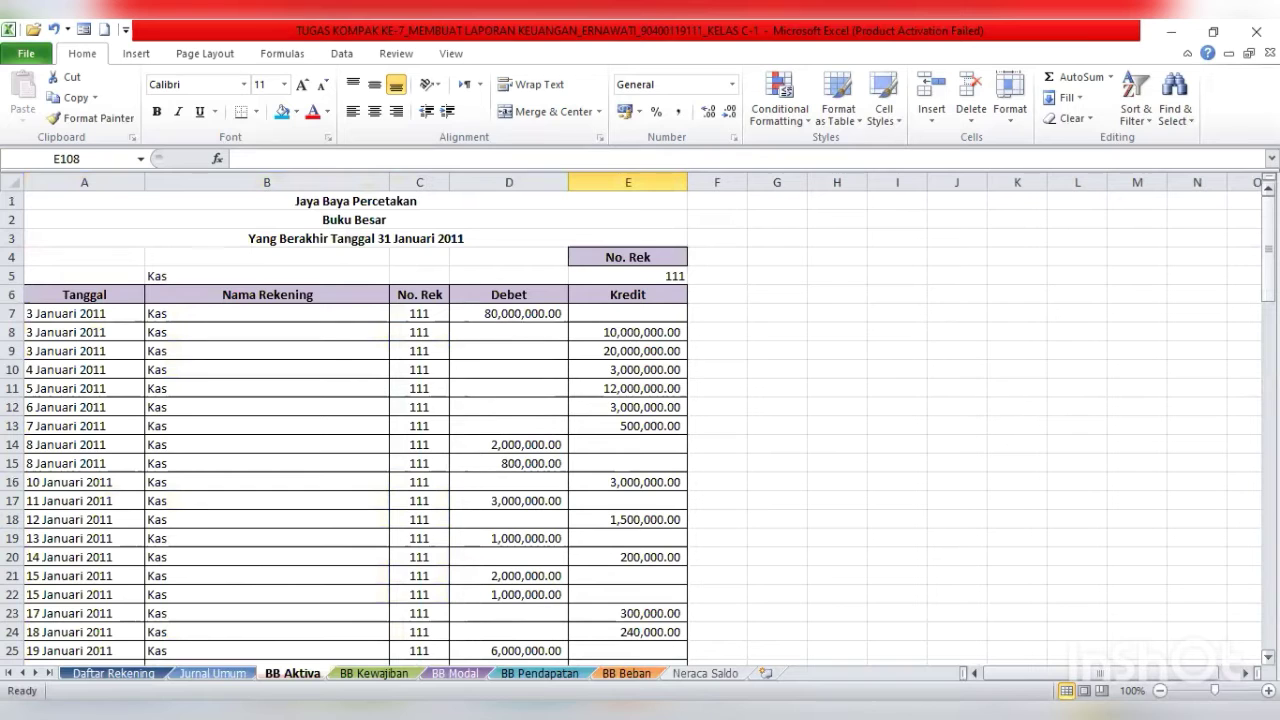
{"action": "left_click_drag", "start_coordinate": [1268, 250], "coordinate": [1268, 340]}
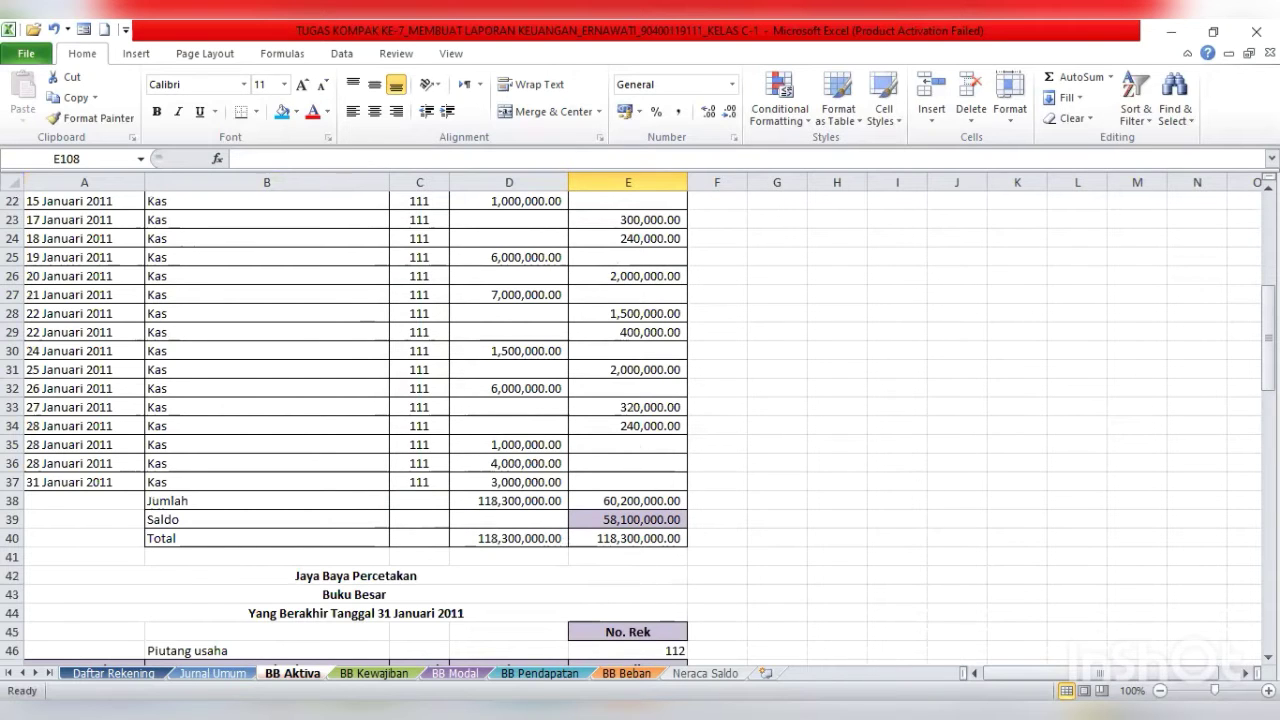
{"action": "left_click", "coordinate": [705, 673]}
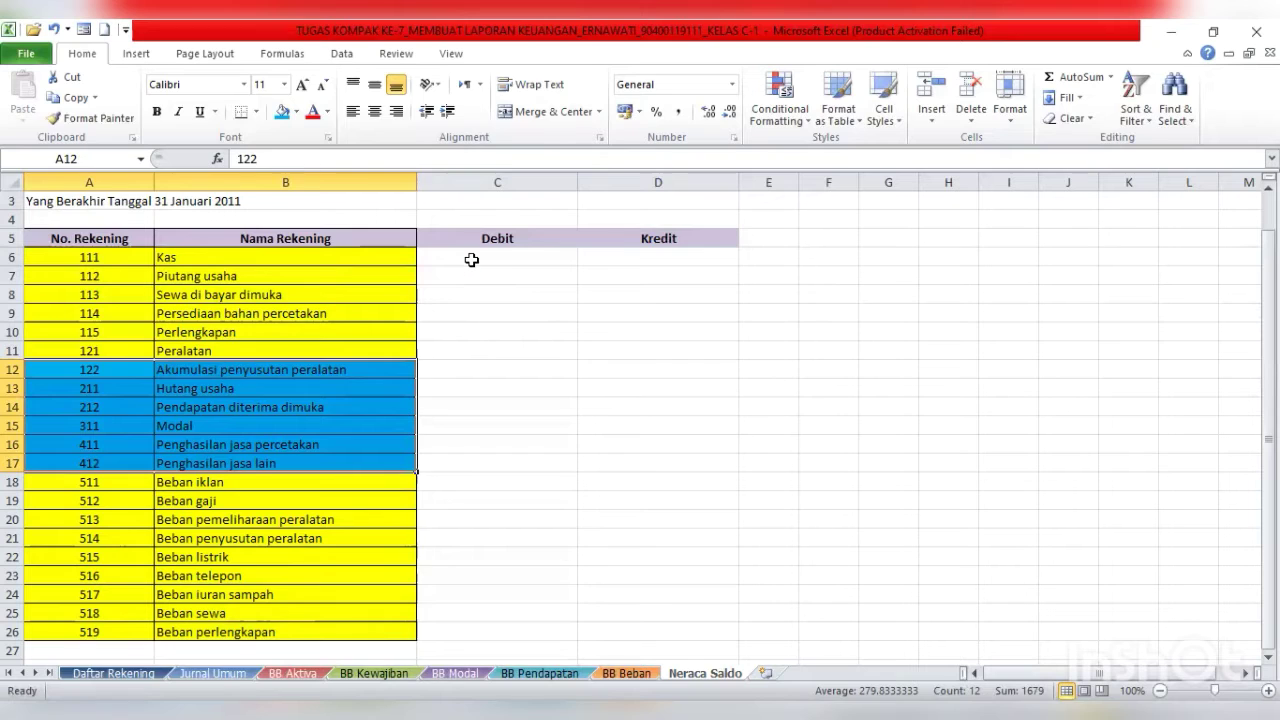
{"action": "left_click", "coordinate": [471, 259]}
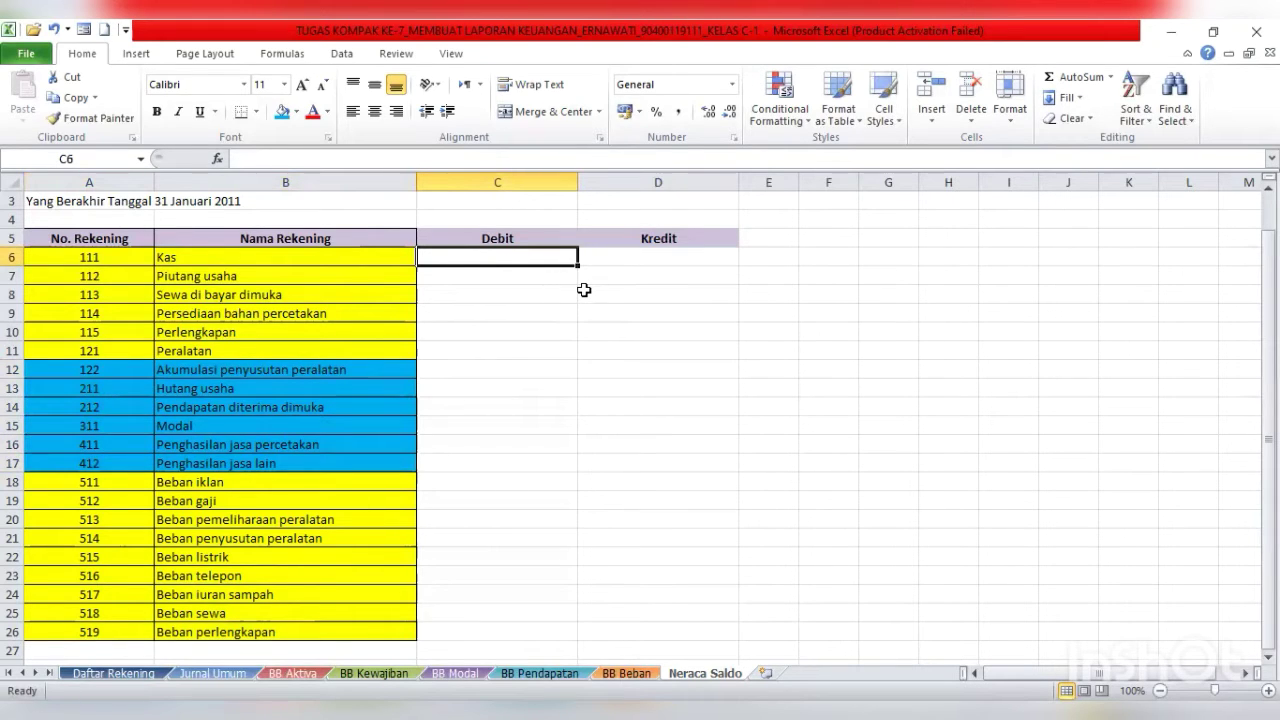
{"action": "type", "text": "="}
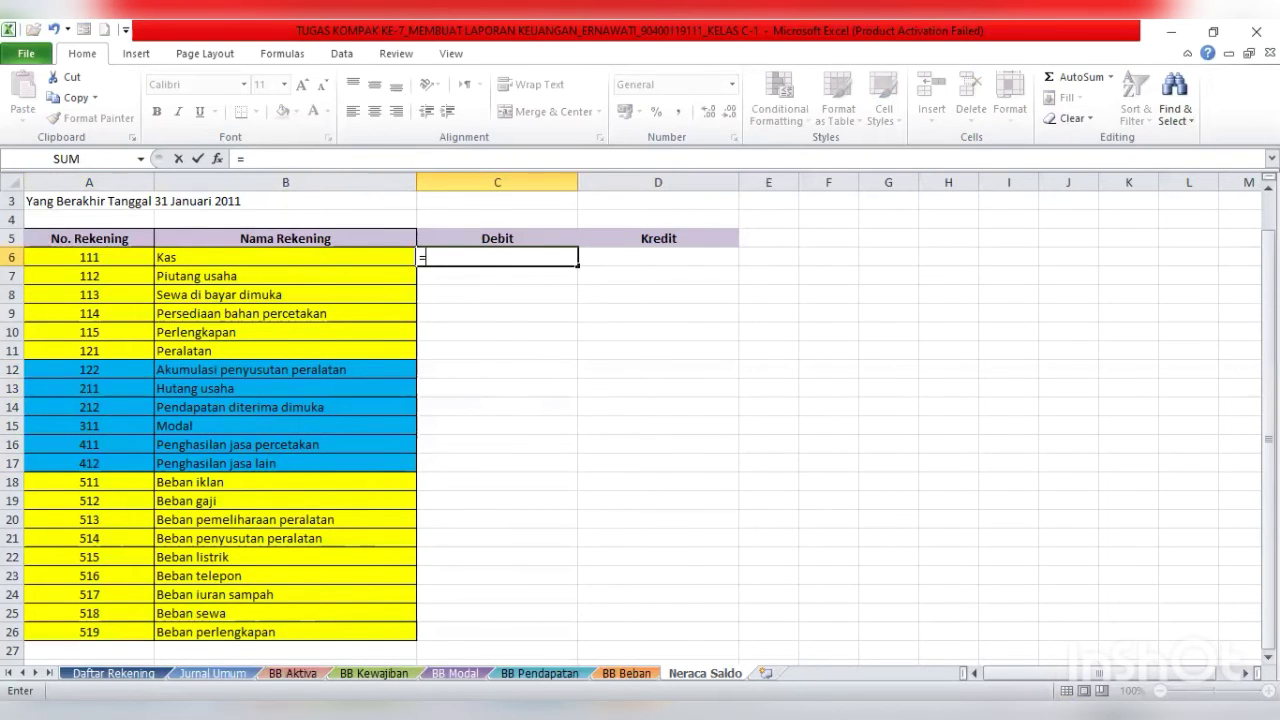
{"action": "left_click", "coordinate": [293, 673]}
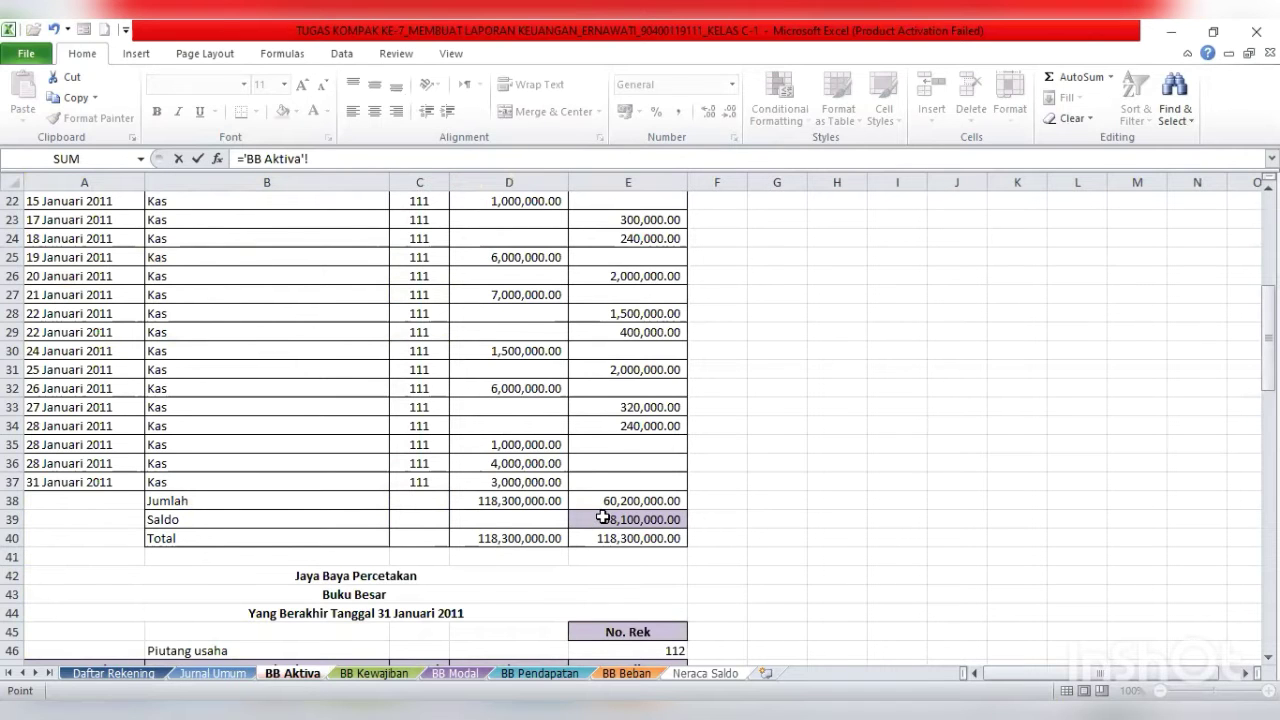
{"action": "left_click", "coordinate": [600, 518]}
{"action": "key", "text": "Return"}
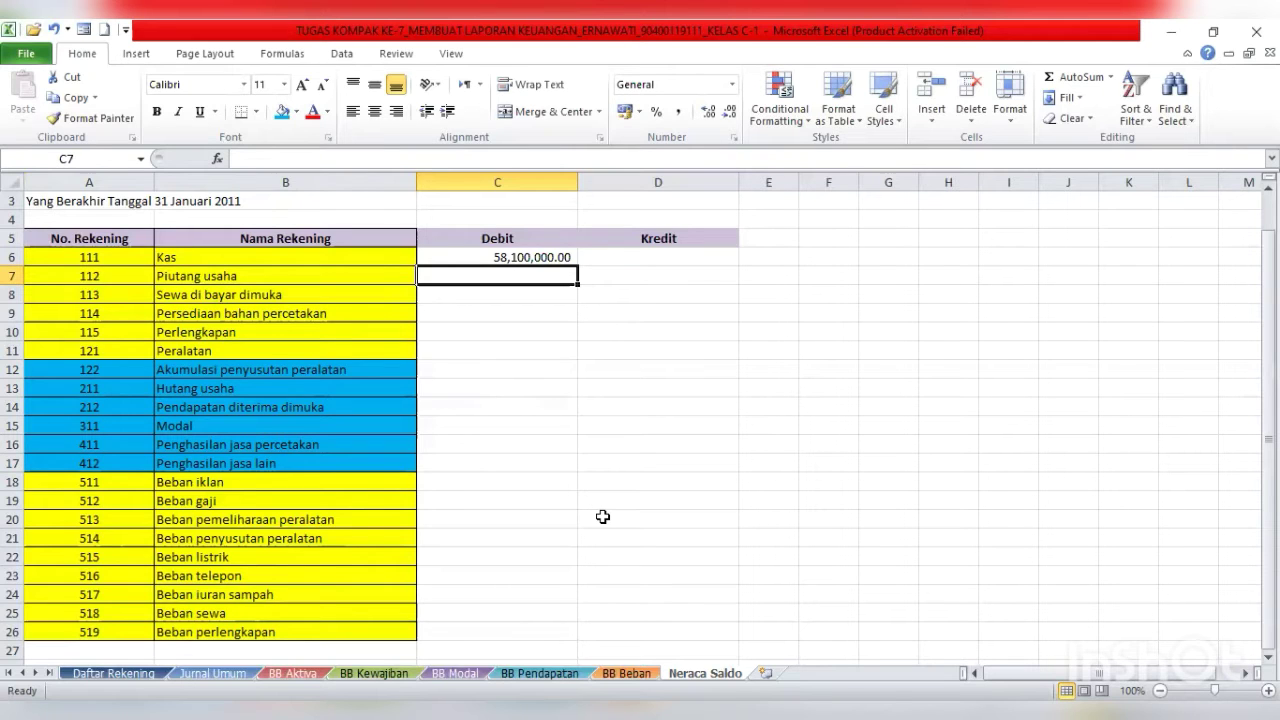
- Link the Debit cell of Piutang usaha (C7) to its Saldo cell E51 on the BB Aktiva sheet
{"action": "type", "text": "="}
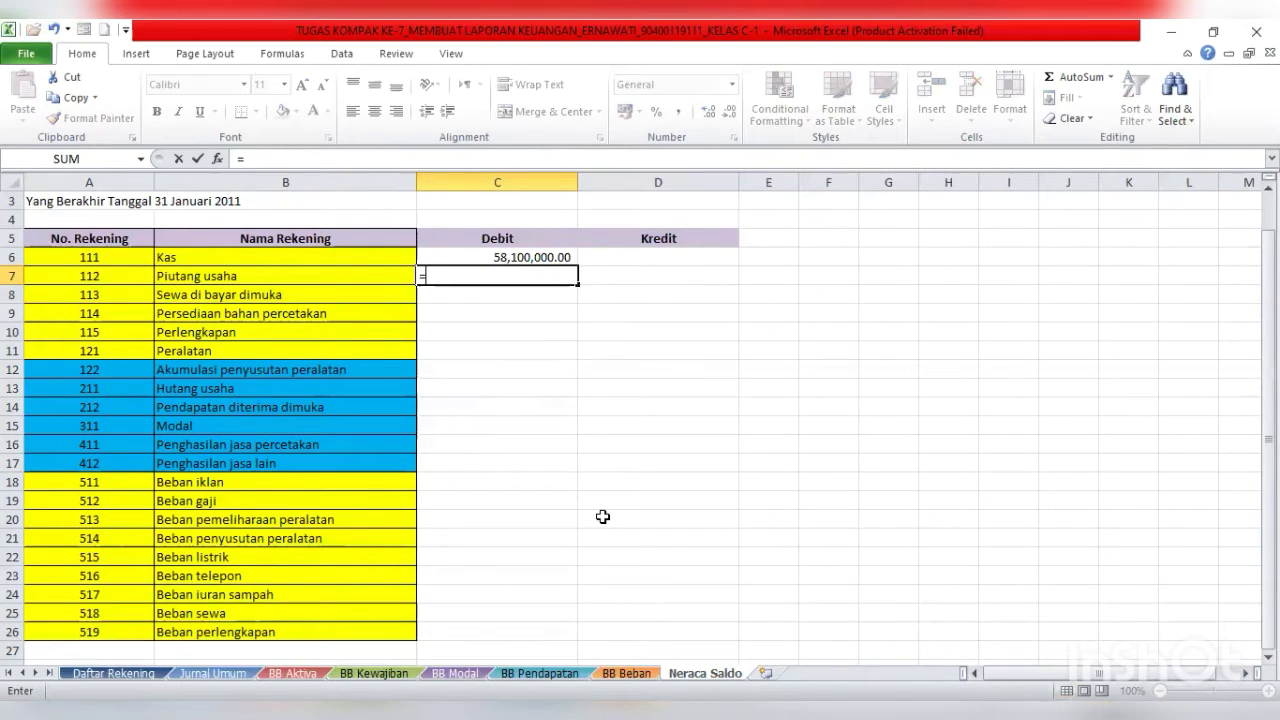
{"action": "left_click", "coordinate": [292, 673]}
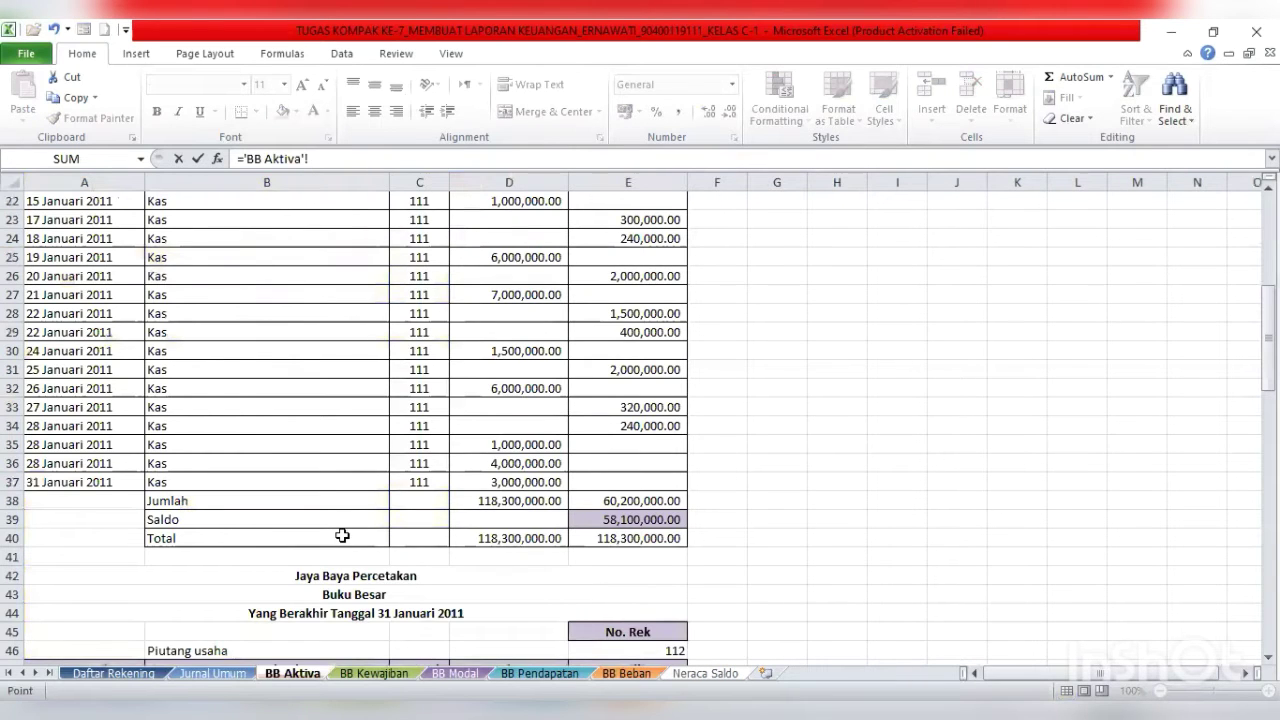
{"action": "key", "text": "Down"}
{"action": "key", "text": "Down"}
{"action": "key", "text": "Down"}
{"action": "key", "text": "Down"}
{"action": "key", "text": "Down"}
{"action": "key", "text": "Down"}
{"action": "key", "text": "Down"}
{"action": "key", "text": "Down"}
{"action": "key", "text": "Down"}
{"action": "key", "text": "Down"}
{"action": "key", "text": "Down"}
{"action": "key", "text": "Down"}
{"action": "key", "text": "Down"}
{"action": "key", "text": "Down"}
{"action": "key", "text": "Down"}
{"action": "key", "text": "Down"}
{"action": "key", "text": "Down"}
{"action": "key", "text": "Down"}
{"action": "key", "text": "Down"}
{"action": "key", "text": "Down"}
{"action": "key", "text": "Down"}
{"action": "key", "text": "Down"}
{"action": "key", "text": "Down"}
{"action": "key", "text": "Down"}
{"action": "key", "text": "Down"}
{"action": "key", "text": "Down"}
{"action": "key", "text": "Down"}
{"action": "key", "text": "Down"}
{"action": "key", "text": "Down"}
{"action": "key", "text": "Down"}
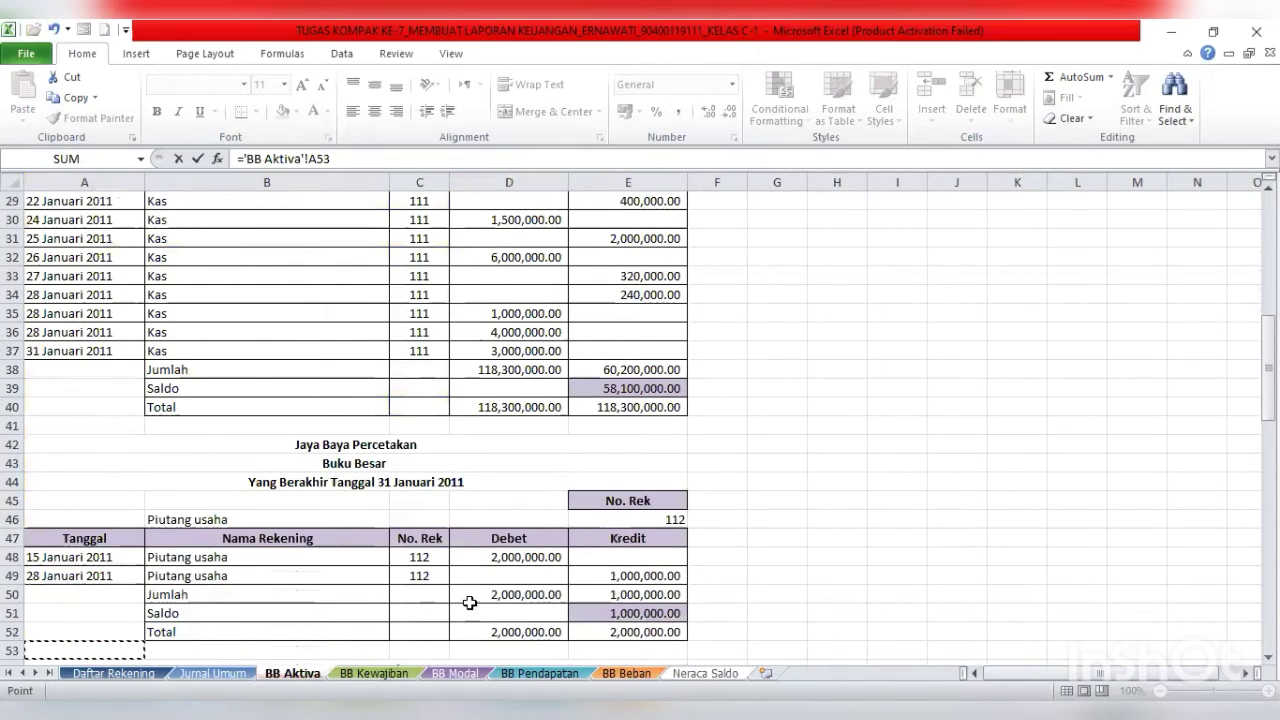
{"action": "left_click", "coordinate": [578, 613]}
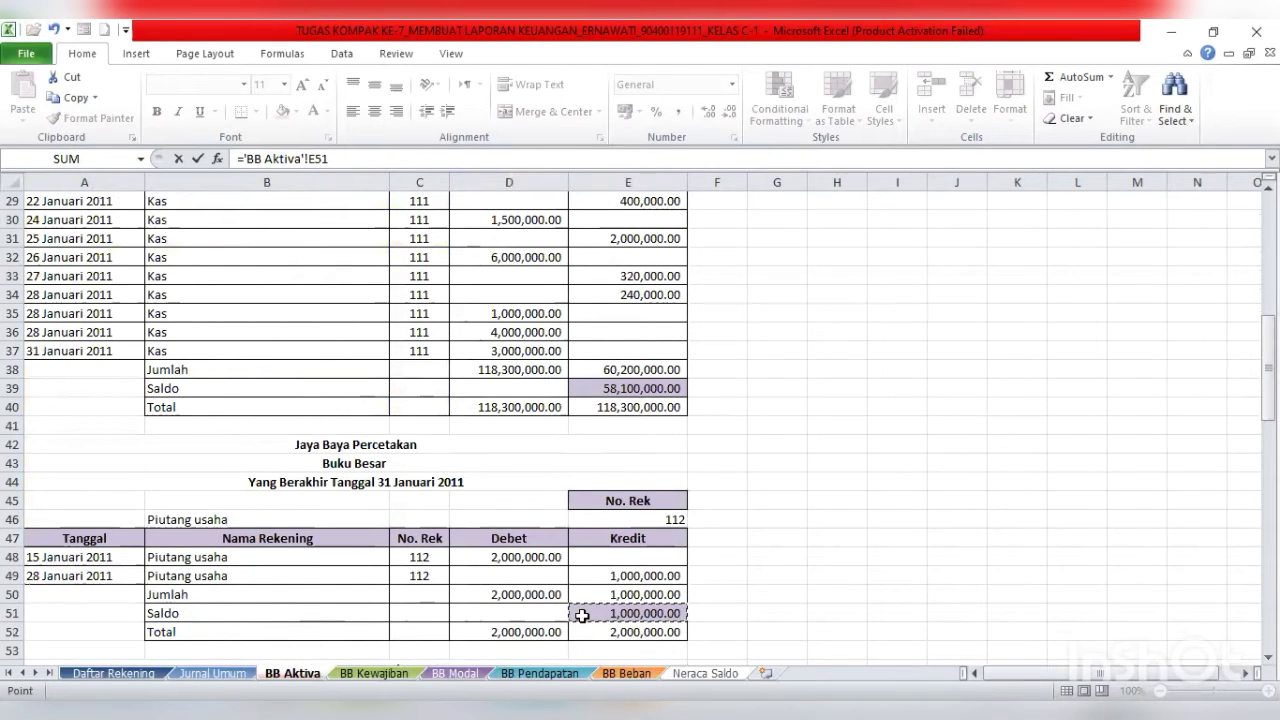
{"action": "key", "text": "Return"}
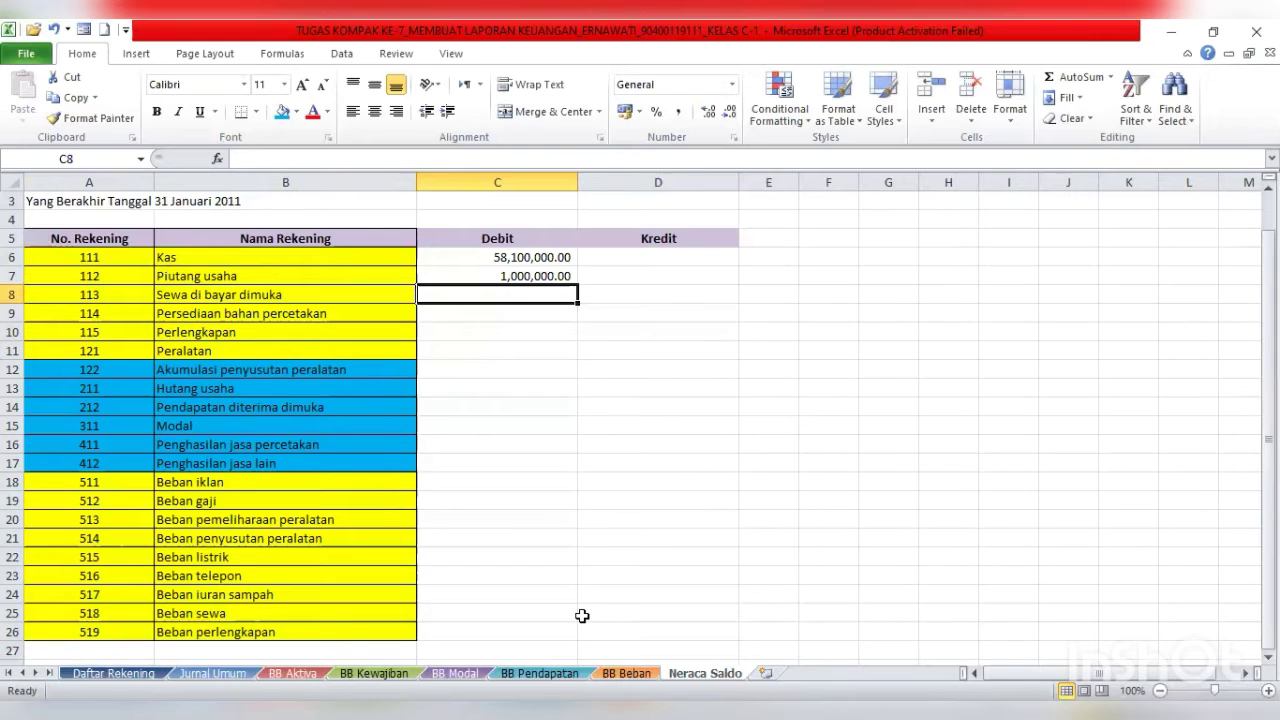
- Link the Debit cell of Sewa di bayar dimuka (C8) to its Saldo cell E62 on the BB Aktiva sheet
{"action": "type", "text": "="}
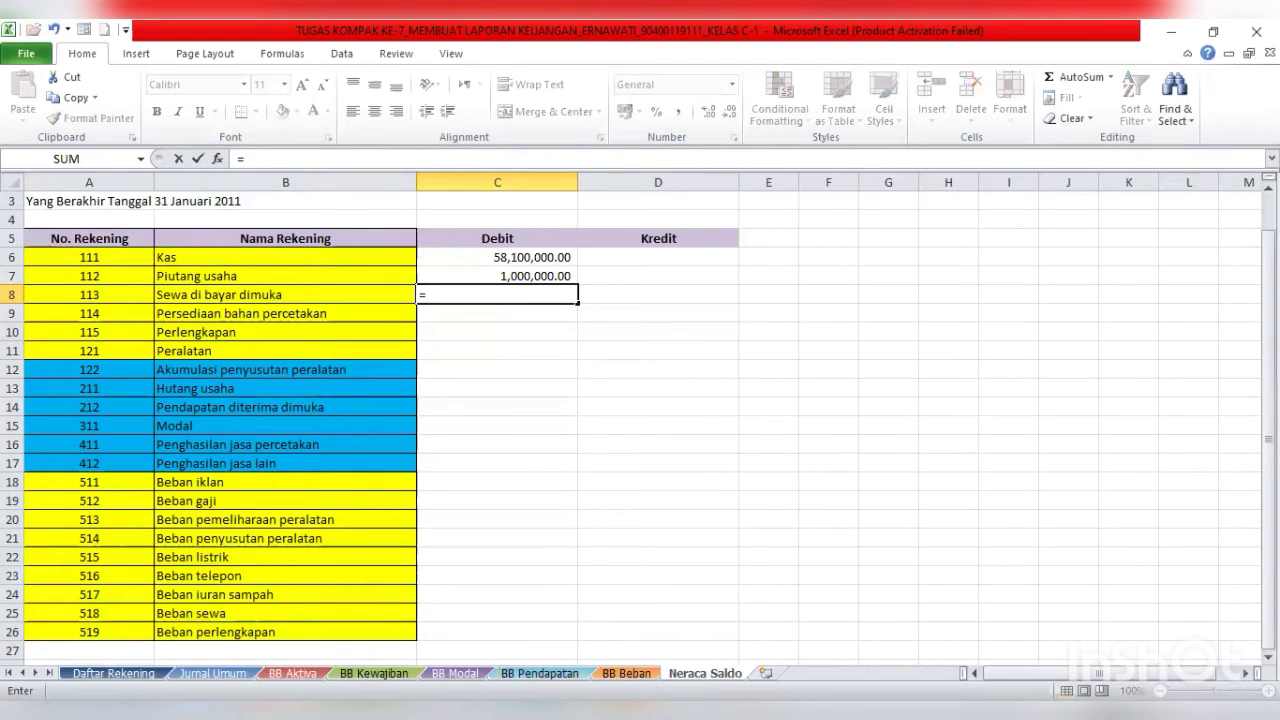
{"action": "left_click", "coordinate": [292, 673]}
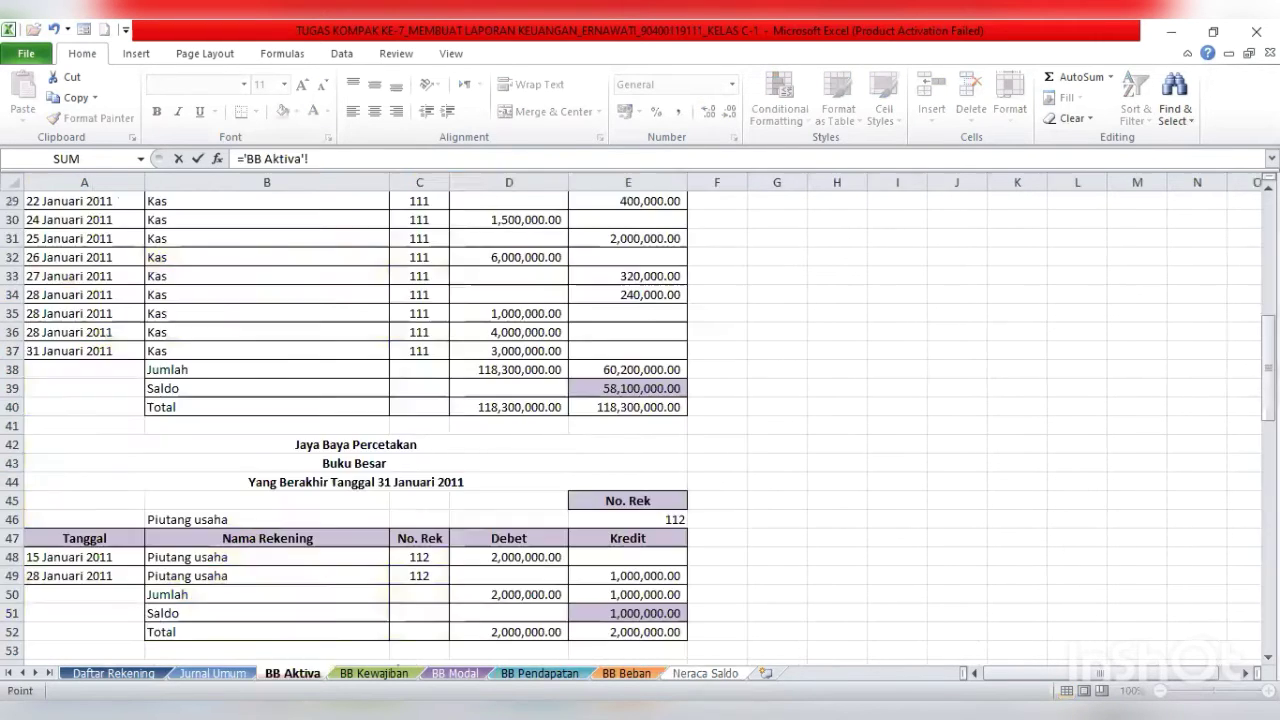
{"action": "key", "text": "Down"}
{"action": "key", "text": "Down"}
{"action": "key", "text": "Down"}
{"action": "key", "text": "Down"}
{"action": "key", "text": "Down"}
{"action": "key", "text": "Down"}
{"action": "key", "text": "Down"}
{"action": "key", "text": "Down"}
{"action": "key", "text": "Down"}
{"action": "key", "text": "Down"}
{"action": "key", "text": "Down"}
{"action": "key", "text": "Down"}
{"action": "key", "text": "Down"}
{"action": "key", "text": "Down"}
{"action": "key", "text": "Down"}
{"action": "key", "text": "Down"}
{"action": "key", "text": "Down"}
{"action": "key", "text": "Down"}
{"action": "key", "text": "Down"}
{"action": "key", "text": "Down"}
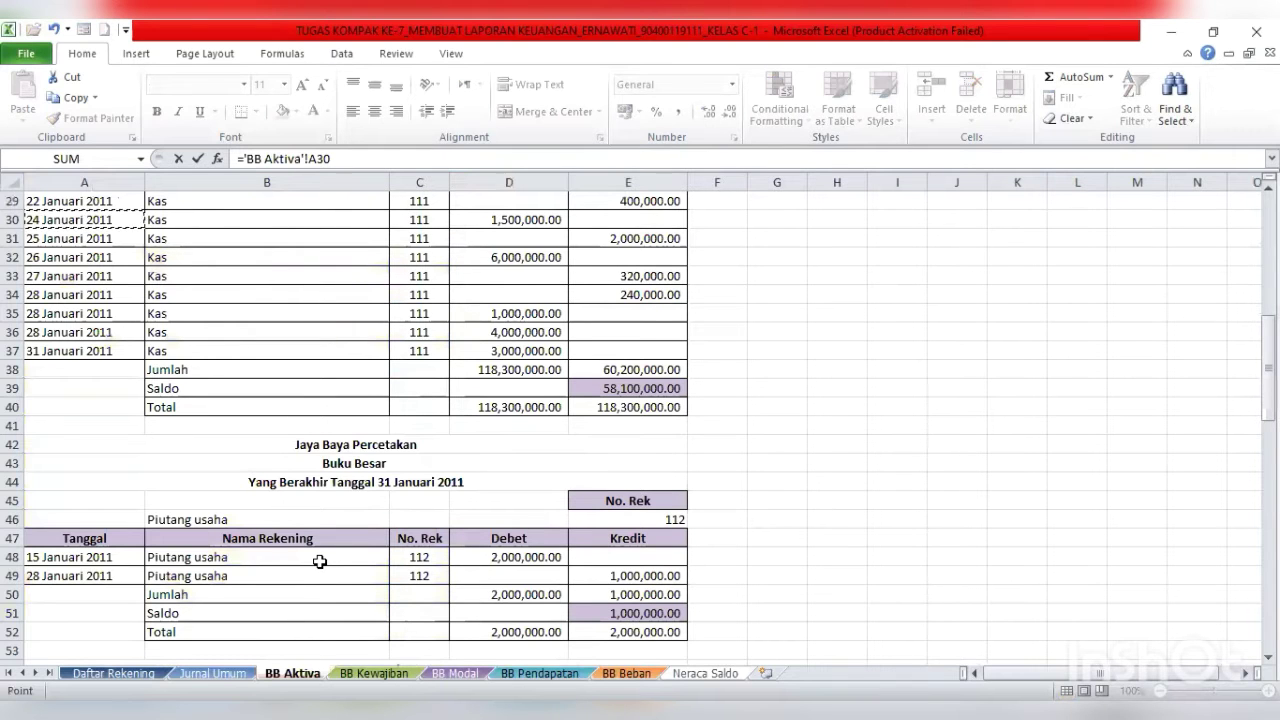
{"action": "key", "text": "Down"}
{"action": "key", "text": "Down"}
{"action": "key", "text": "Down"}
{"action": "key", "text": "Down"}
{"action": "key", "text": "Down"}
{"action": "key", "text": "Down"}
{"action": "key", "text": "Down"}
{"action": "key", "text": "Down"}
{"action": "key", "text": "Down"}
{"action": "key", "text": "Down"}
{"action": "key", "text": "Down"}
{"action": "key", "text": "Down"}
{"action": "key", "text": "Down"}
{"action": "key", "text": "Down"}
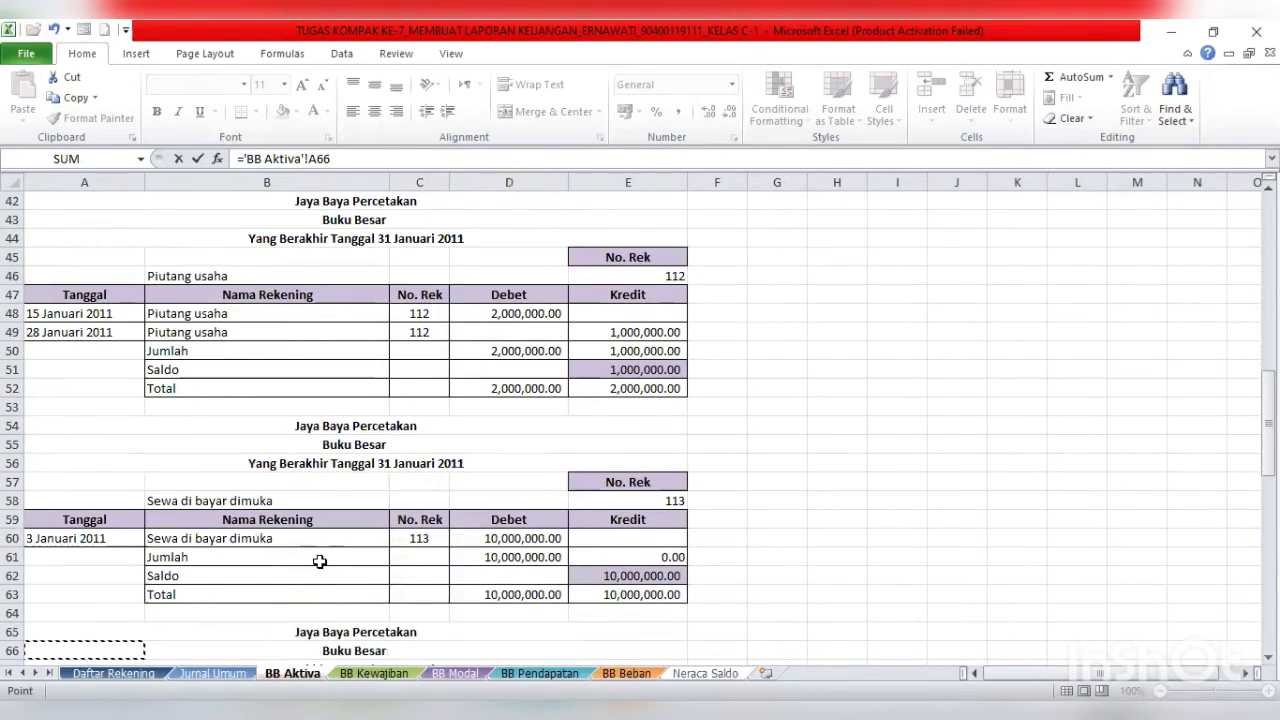
{"action": "left_click", "coordinate": [603, 575]}
{"action": "key", "text": "Return"}
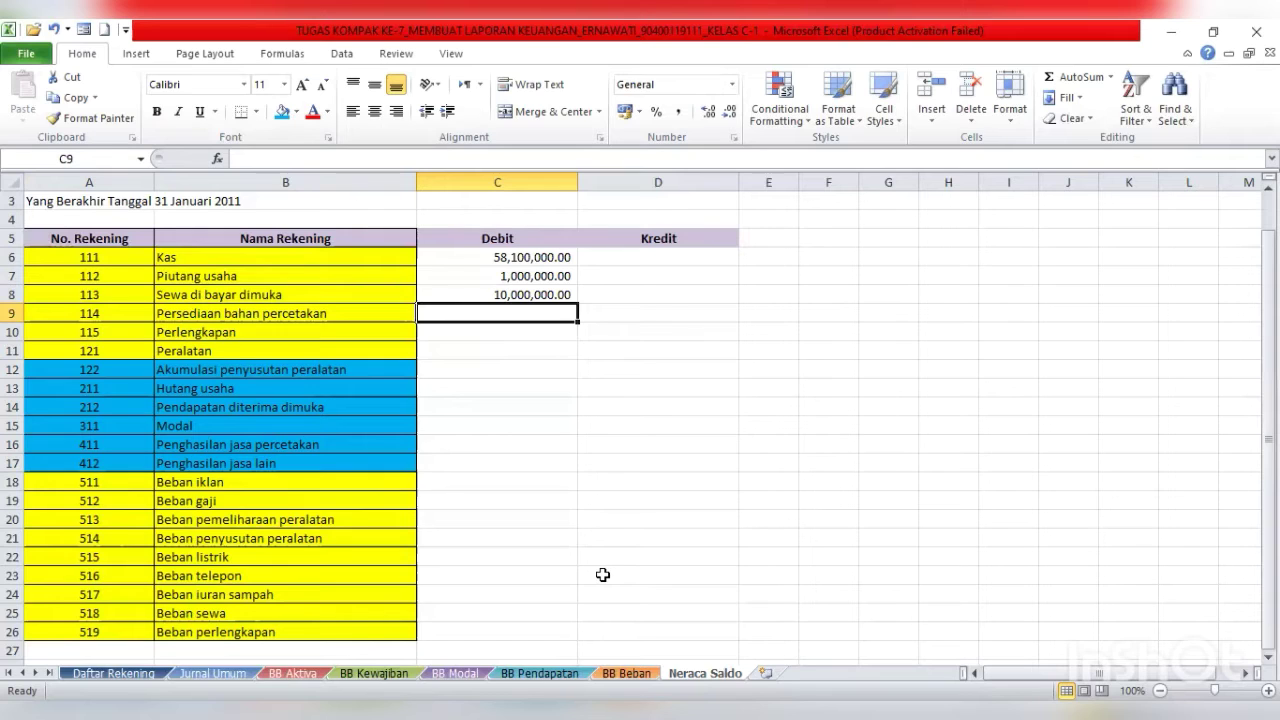
- Link the Debit cell of Persediaan bahan percetakan (C9) to its Saldo cell E75 on the BB Aktiva sheet
{"action": "type", "text": "="}
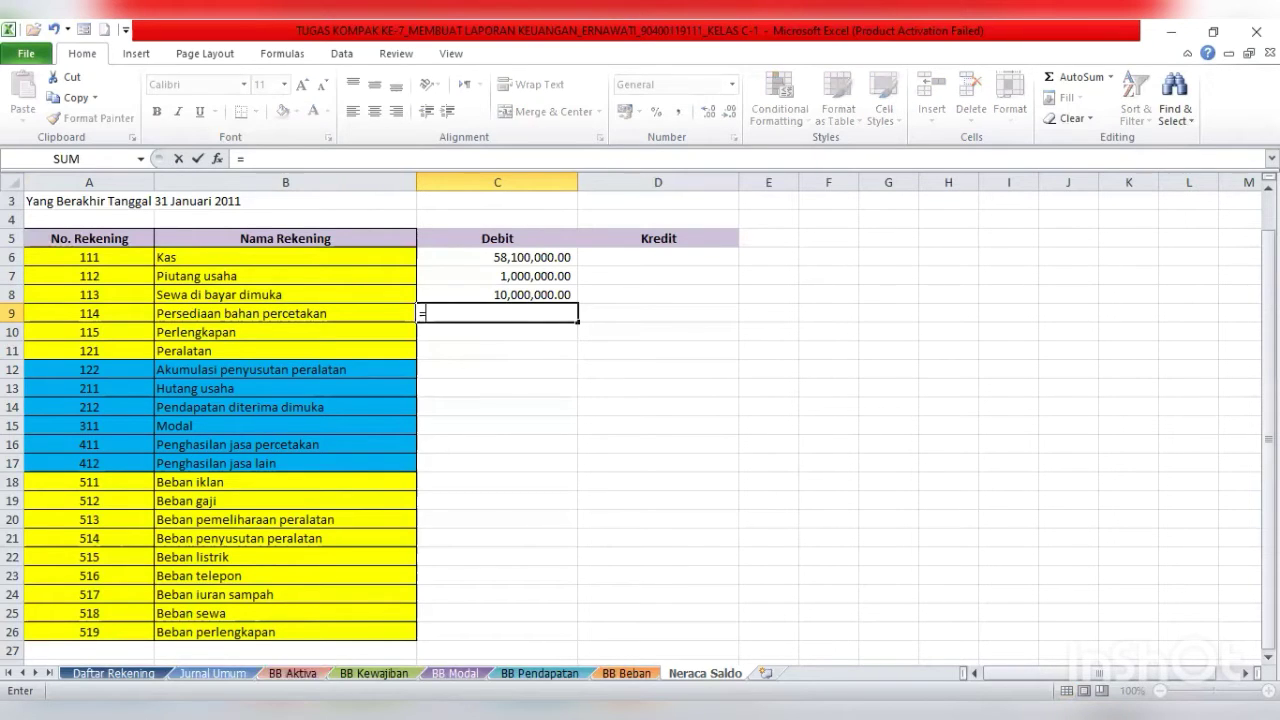
{"action": "left_click", "coordinate": [297, 673]}
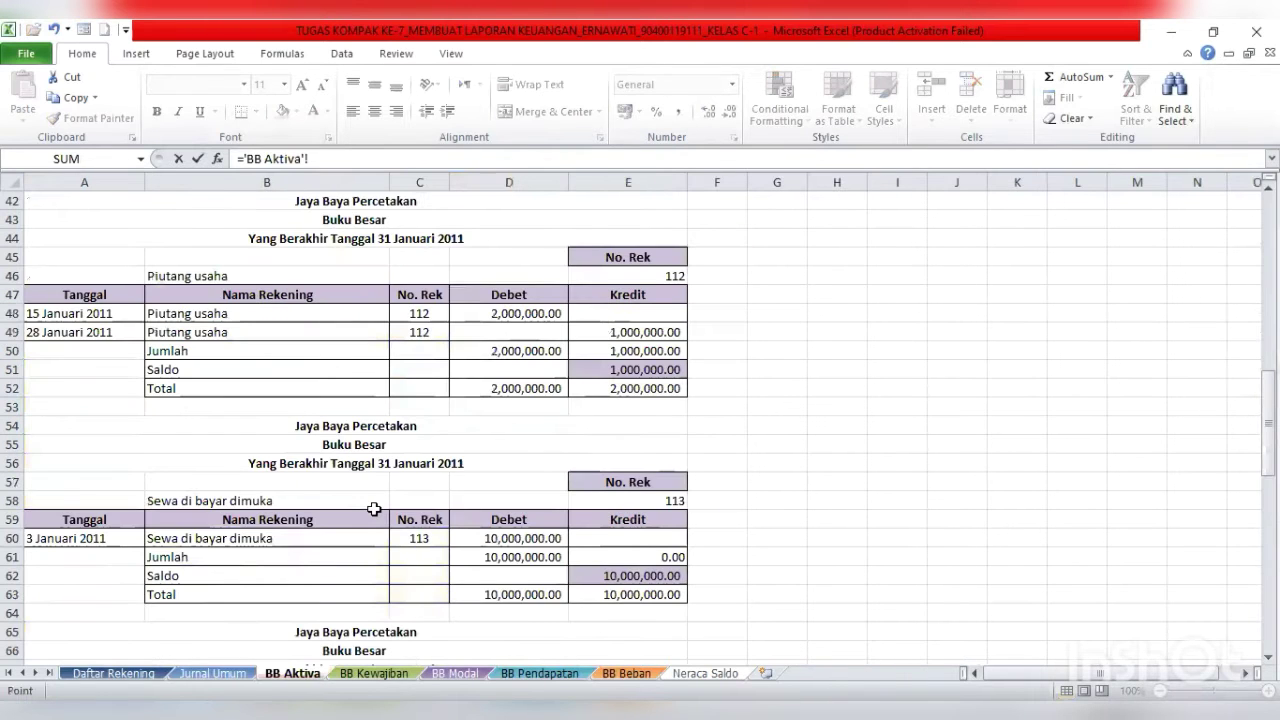
{"action": "key", "text": "Down"}
{"action": "key", "text": "Down"}
{"action": "key", "text": "Down"}
{"action": "key", "text": "Down"}
{"action": "key", "text": "Down"}
{"action": "key", "text": "Down"}
{"action": "key", "text": "Down"}
{"action": "key", "text": "Down"}
{"action": "key", "text": "Down"}
{"action": "key", "text": "Down"}
{"action": "key", "text": "Down"}
{"action": "key", "text": "Down"}
{"action": "key", "text": "Down"}
{"action": "key", "text": "Down"}
{"action": "key", "text": "Down"}
{"action": "key", "text": "Down"}
{"action": "key", "text": "Down"}
{"action": "key", "text": "Down"}
{"action": "key", "text": "Down"}
{"action": "key", "text": "Down"}
{"action": "key", "text": "Down"}
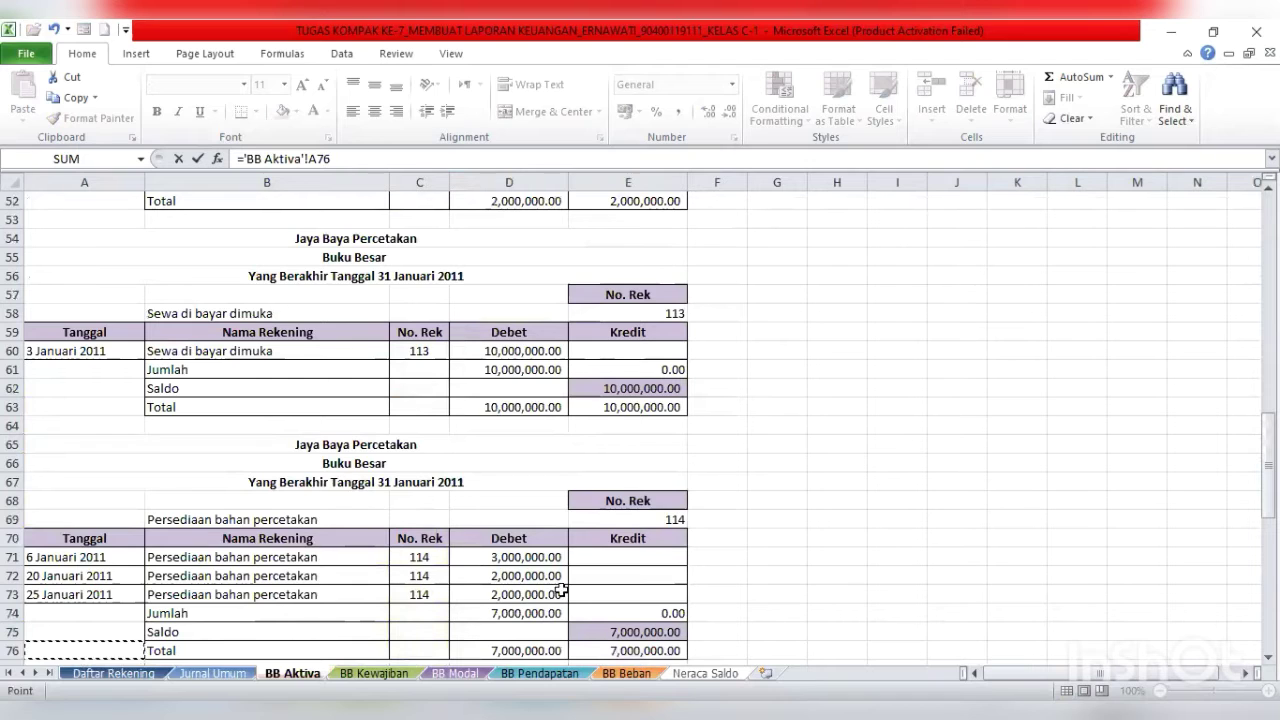
{"action": "left_click", "coordinate": [590, 628]}
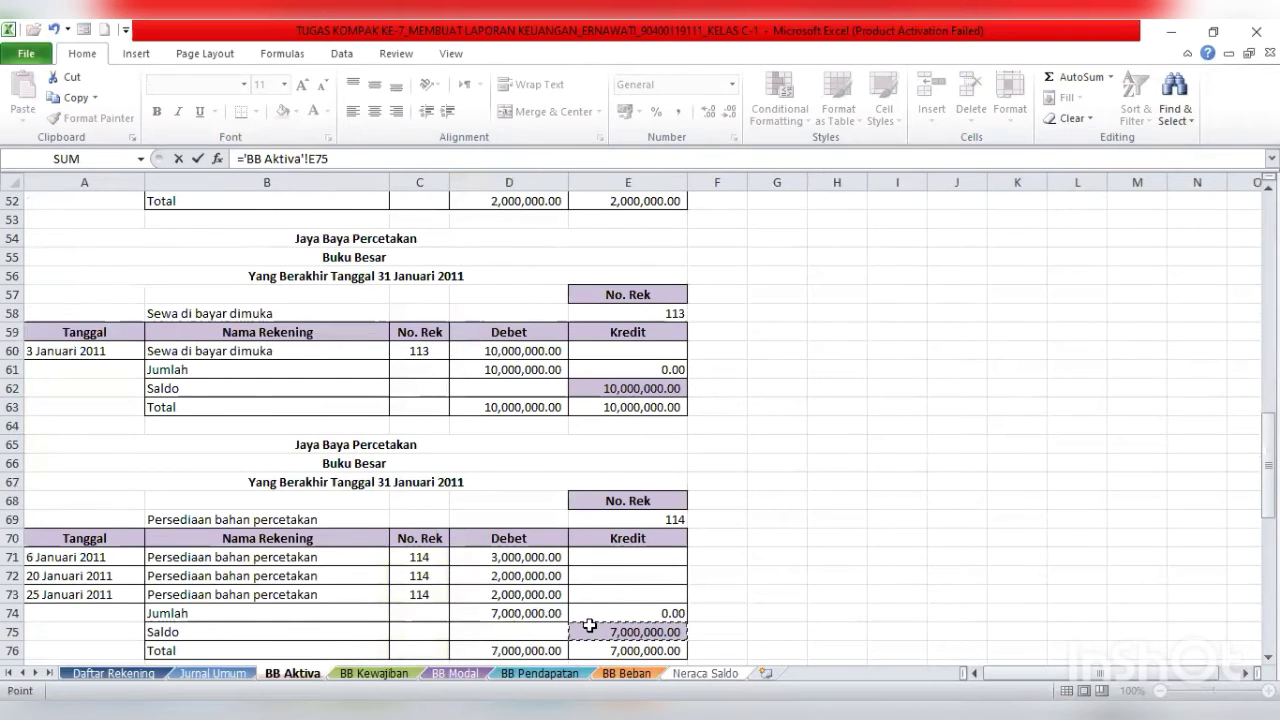
{"action": "key", "text": "Return"}
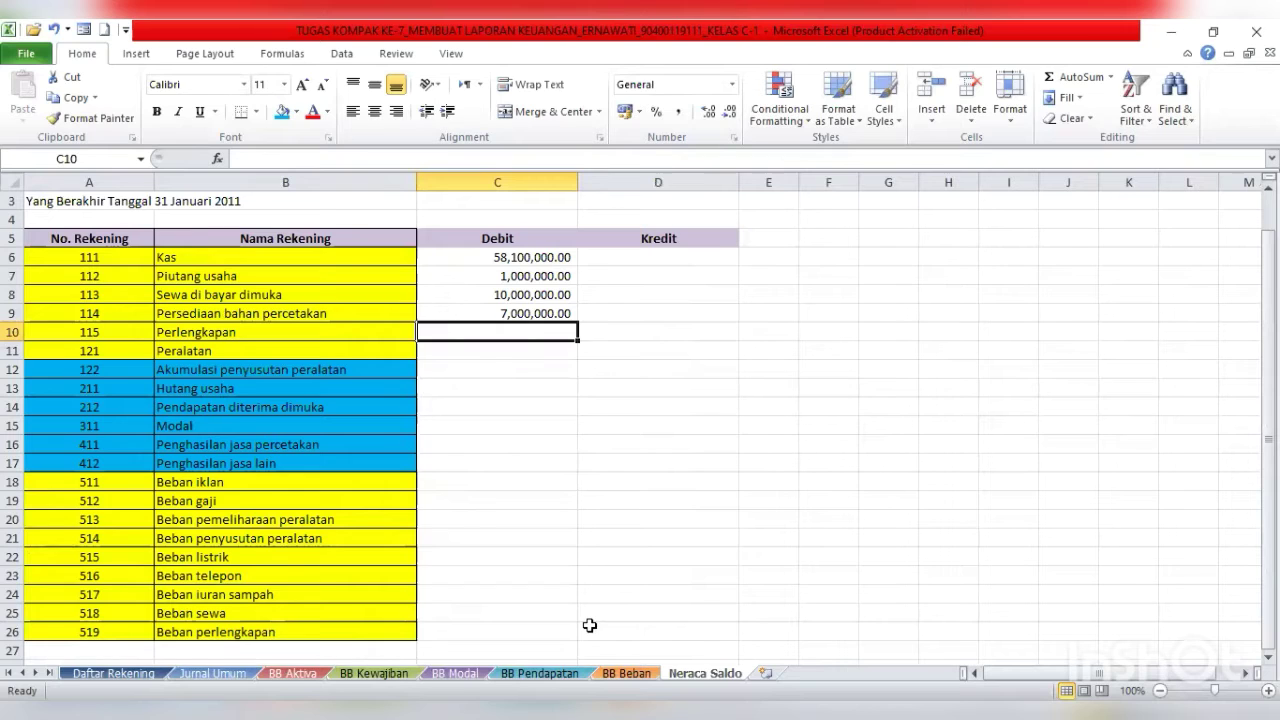
- Link the Debit cell of Perlengkapan (C10) to its Saldo cell E88 on the BB Aktiva sheet
{"action": "type", "text": "="}
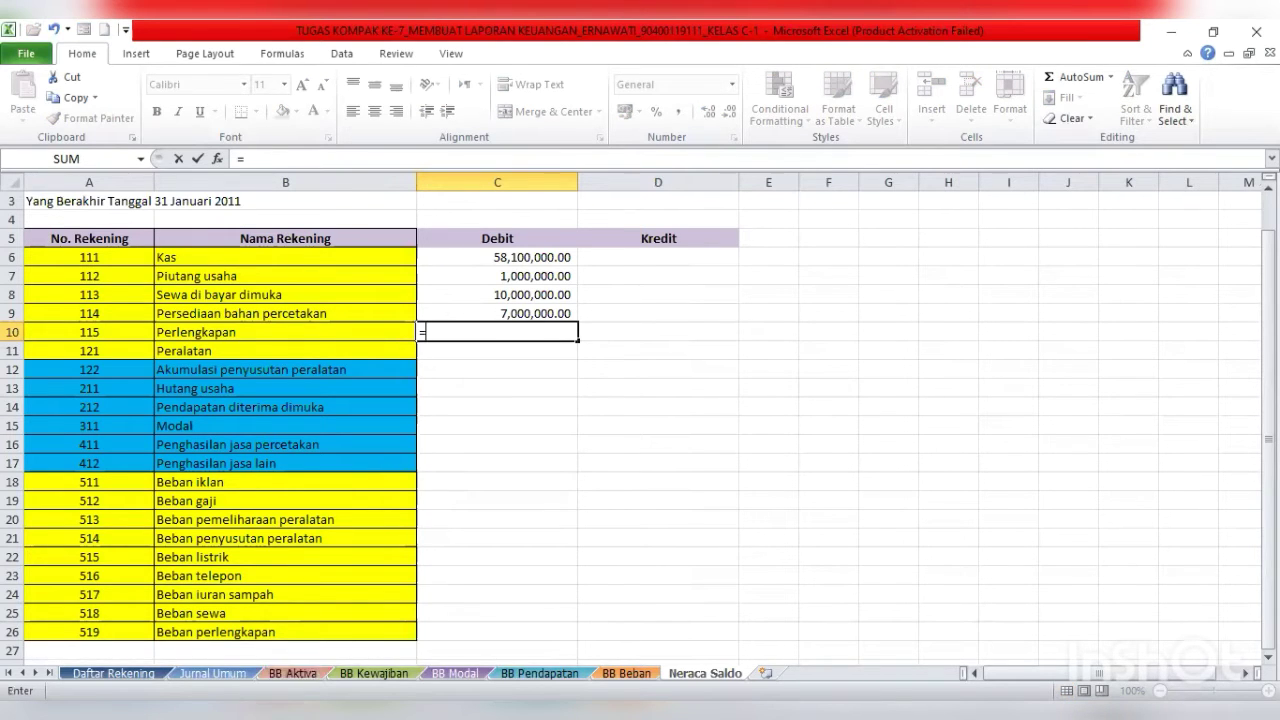
{"action": "left_click", "coordinate": [293, 674]}
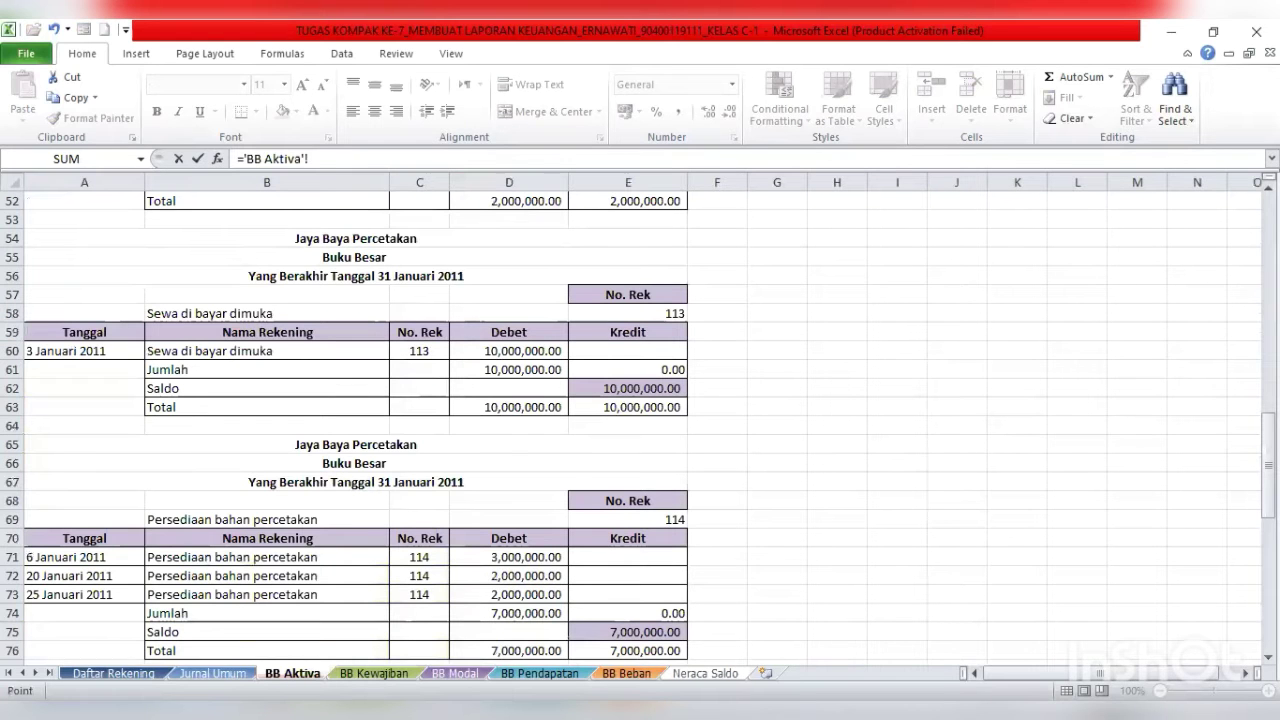
{"action": "key", "text": "Down"}
{"action": "key", "text": "Down"}
{"action": "key", "text": "Down"}
{"action": "key", "text": "Down"}
{"action": "key", "text": "Down"}
{"action": "key", "text": "Down"}
{"action": "key", "text": "Down"}
{"action": "key", "text": "Down"}
{"action": "key", "text": "Down"}
{"action": "key", "text": "Down"}
{"action": "key", "text": "Down"}
{"action": "key", "text": "Down"}
{"action": "key", "text": "Down"}
{"action": "key", "text": "Down"}
{"action": "key", "text": "Down"}
{"action": "key", "text": "Down"}
{"action": "key", "text": "Down"}
{"action": "key", "text": "Down"}
{"action": "key", "text": "Down"}
{"action": "key", "text": "Down"}
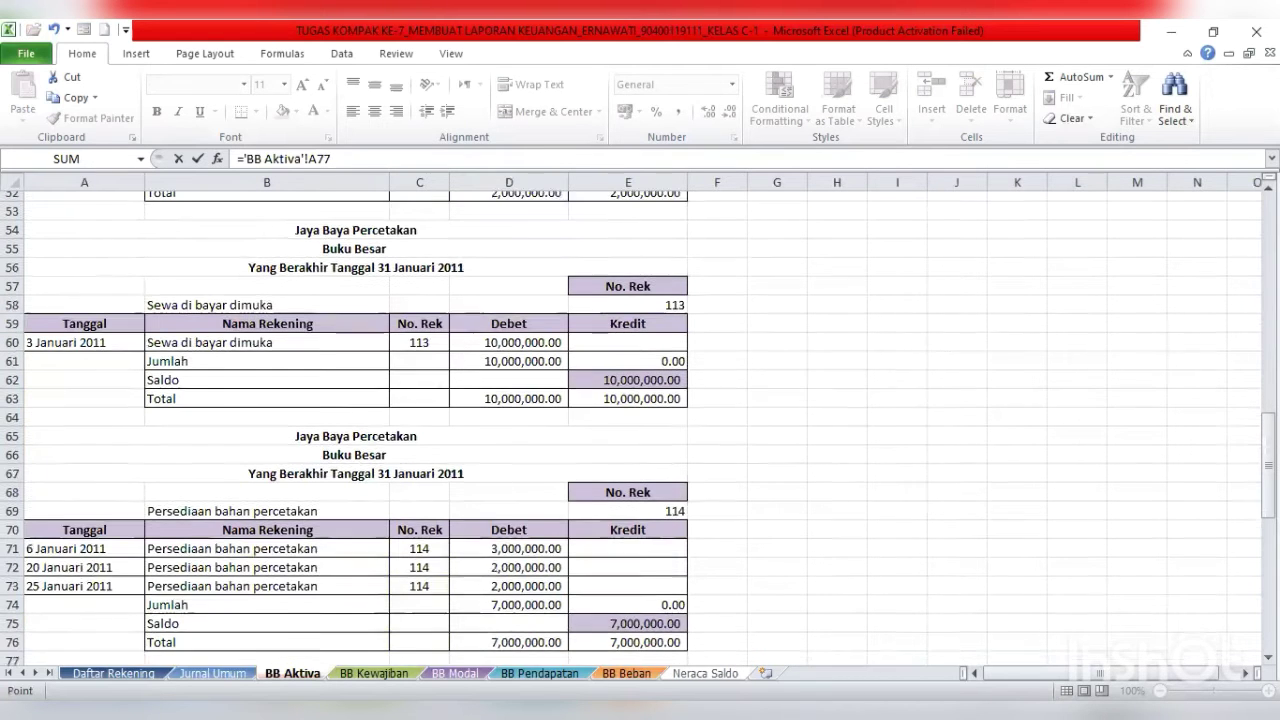
{"action": "key", "text": "Down"}
{"action": "key", "text": "Down"}
{"action": "key", "text": "Down"}
{"action": "key", "text": "Down"}
{"action": "key", "text": "Down"}
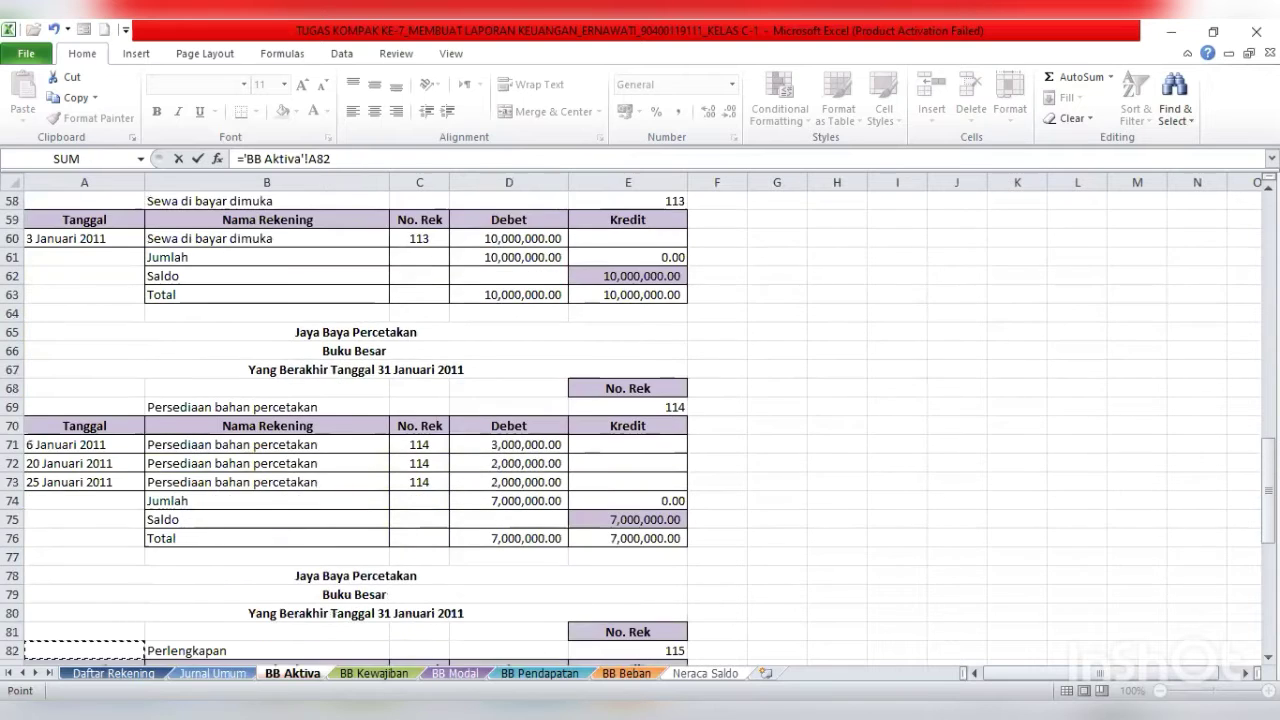
{"action": "key", "text": "Down"}
{"action": "key", "text": "Down"}
{"action": "key", "text": "Down"}
{"action": "key", "text": "Down"}
{"action": "key", "text": "Down"}
{"action": "key", "text": "Down"}
{"action": "key", "text": "Down"}
{"action": "key", "text": "Down"}
{"action": "key", "text": "Down"}
{"action": "key", "text": "Down"}
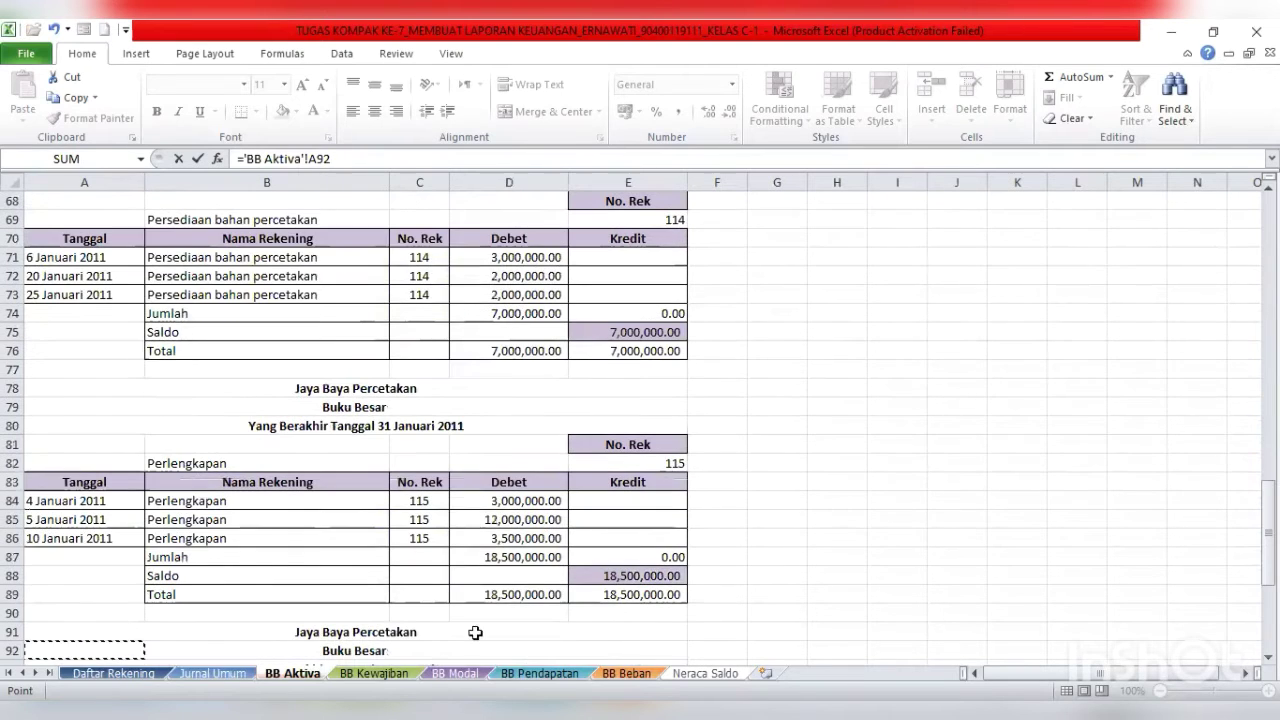
{"action": "left_click", "coordinate": [595, 575]}
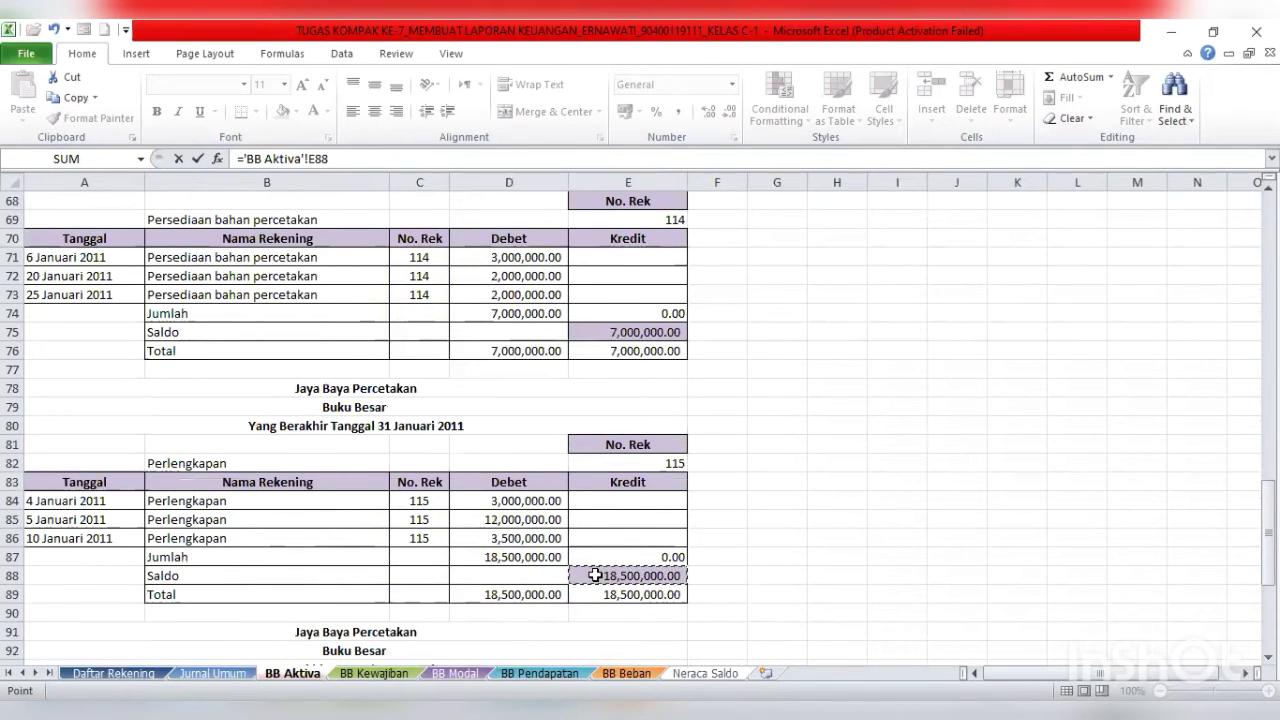
{"action": "key", "text": "Return"}
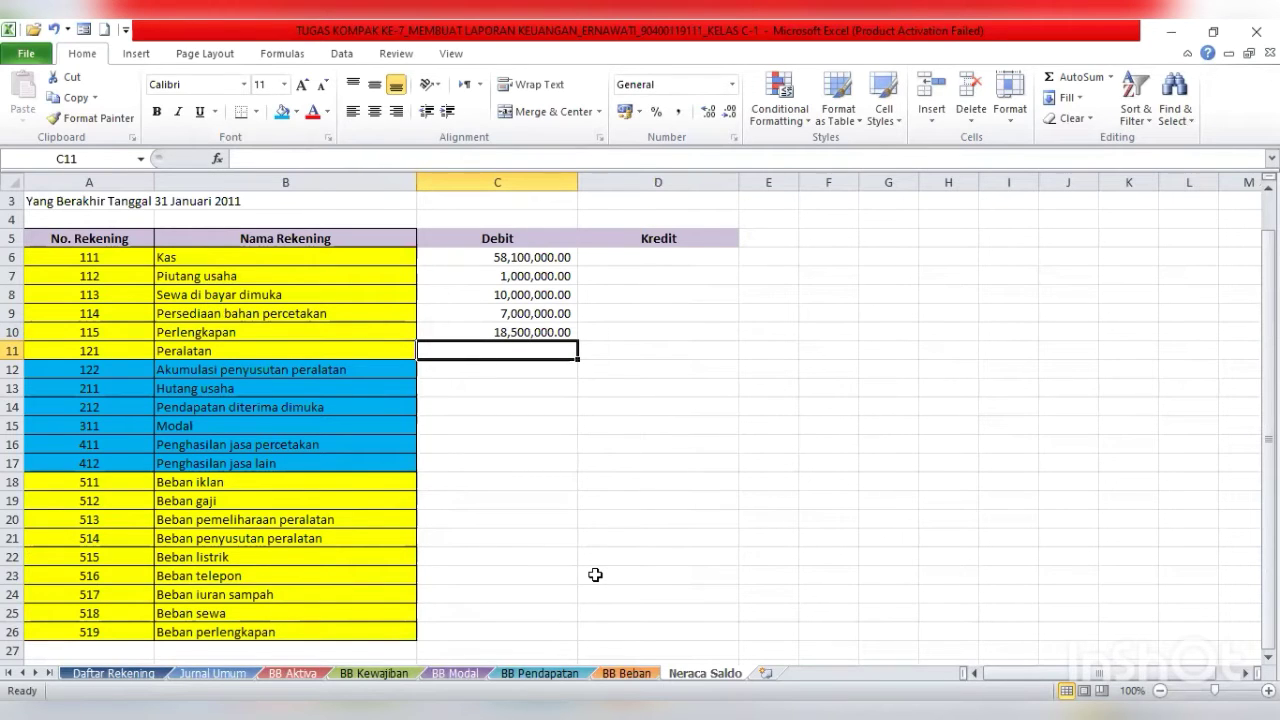
- Link the Debit cell of Peralatan (C11) to its Saldo cell E99 on the BB Aktiva sheet
{"action": "type", "text": "="}
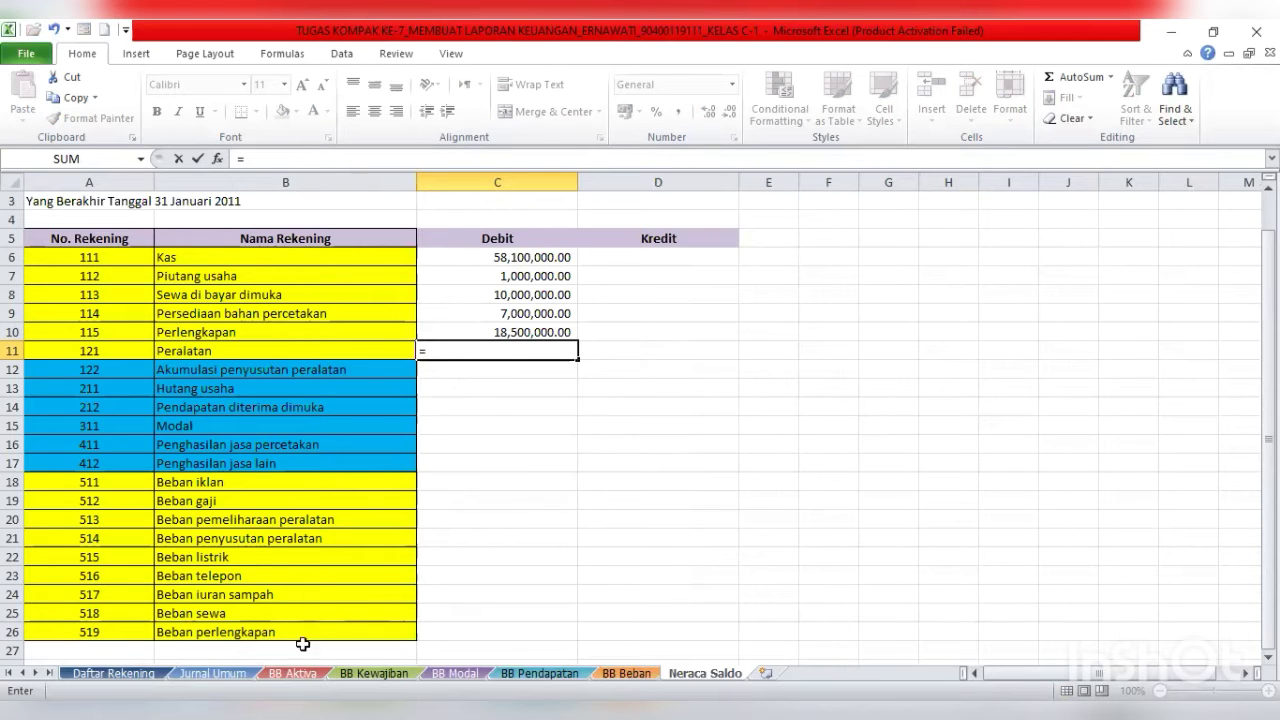
{"action": "left_click", "coordinate": [293, 673]}
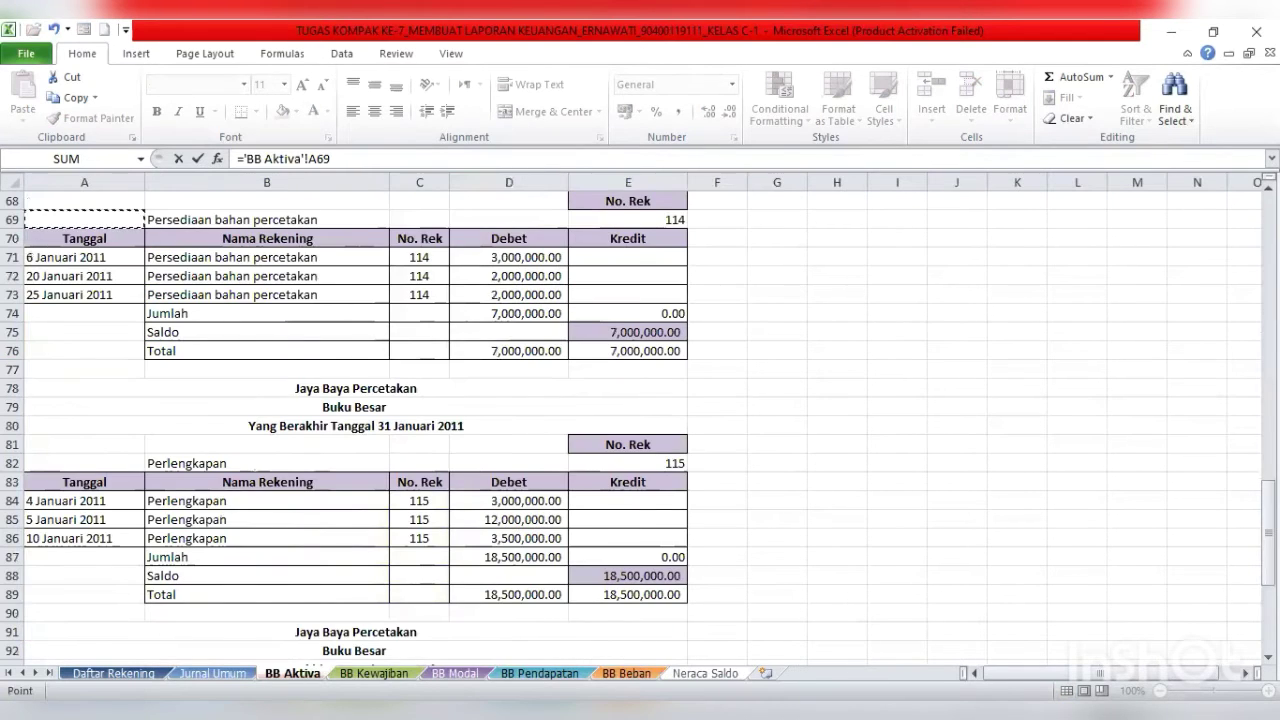
{"action": "left_click", "coordinate": [139, 313]}
{"action": "key", "text": "Down"}
{"action": "key", "text": "Down"}
{"action": "key", "text": "Down"}
{"action": "key", "text": "Down"}
{"action": "key", "text": "Down"}
{"action": "key", "text": "Down"}
{"action": "key", "text": "Down"}
{"action": "key", "text": "Down"}
{"action": "key", "text": "Down"}
{"action": "key", "text": "Down"}
{"action": "key", "text": "Down"}
{"action": "key", "text": "Down"}
{"action": "key", "text": "Down"}
{"action": "key", "text": "Down"}
{"action": "key", "text": "Down"}
{"action": "key", "text": "Down"}
{"action": "key", "text": "Down"}
{"action": "key", "text": "Down"}
{"action": "key", "text": "Down"}
{"action": "key", "text": "Down"}
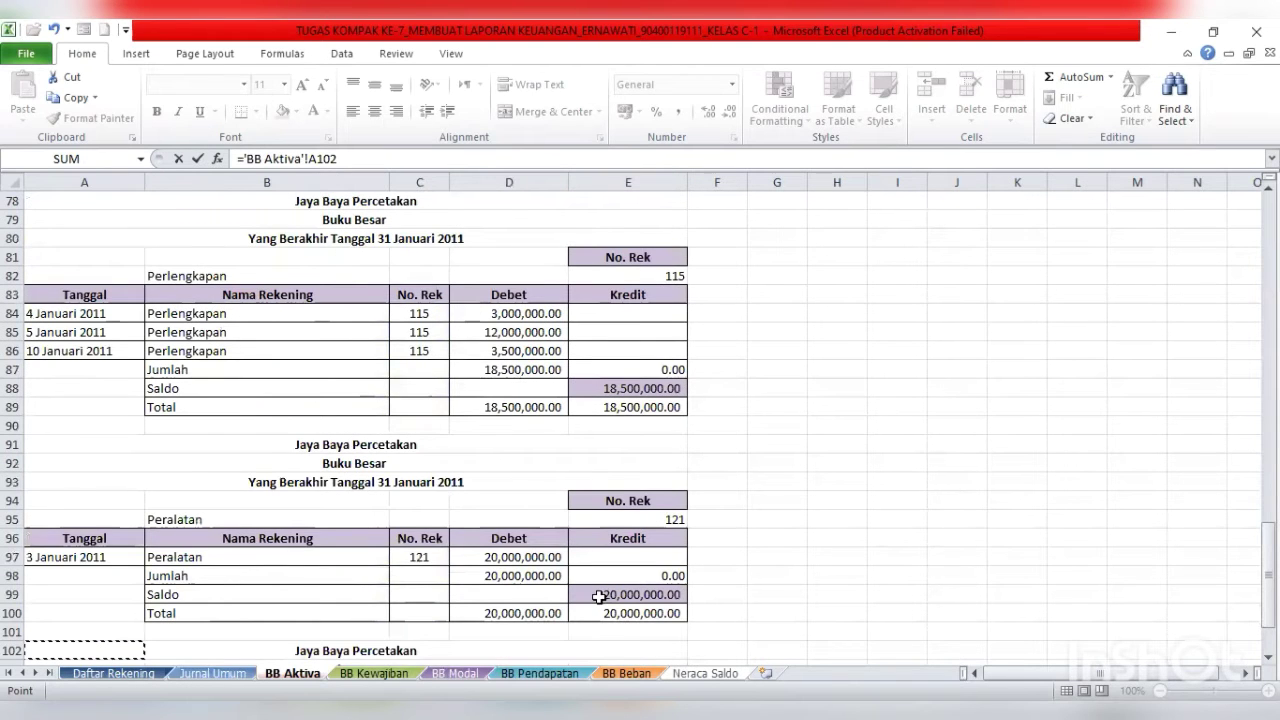
{"action": "left_click", "coordinate": [598, 596]}
{"action": "key", "text": "Return"}
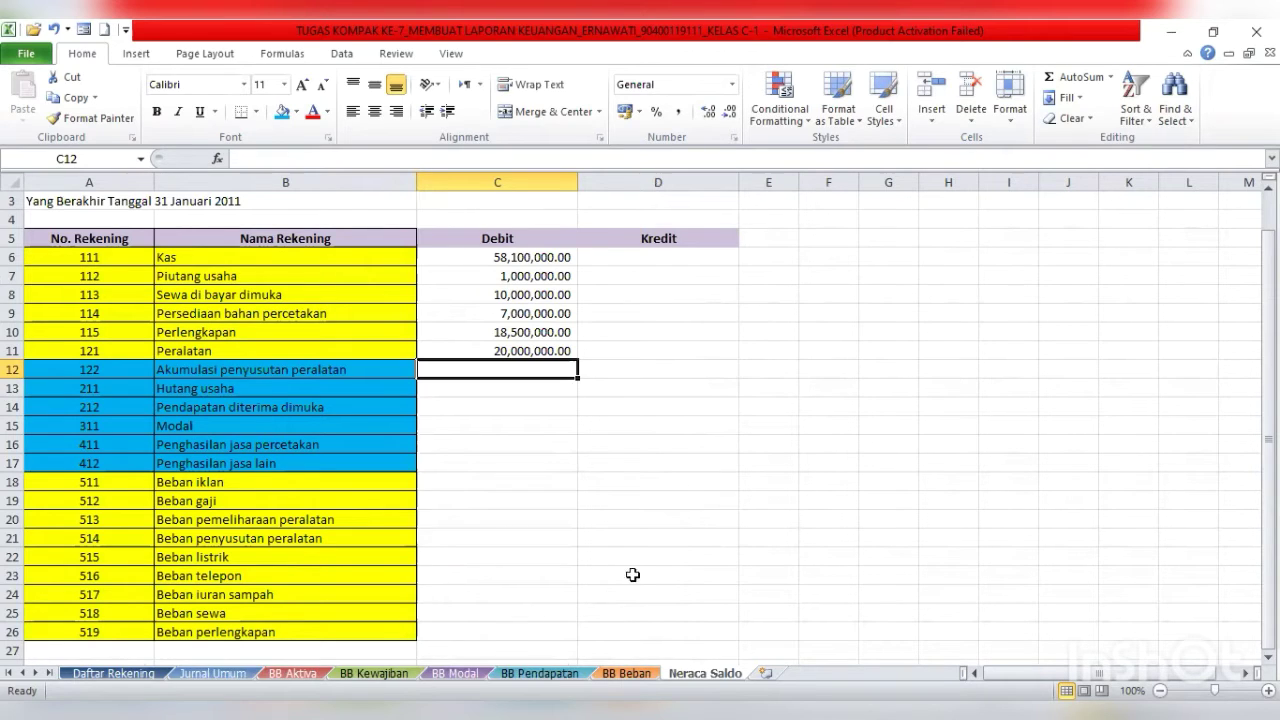
- Link the Kredit cell of Akumulasi penyusutan peralatan (D12) to the empty Kredit cell E108 of its ledger on the BB Aktiva sheet
{"action": "left_click", "coordinate": [651, 370]}
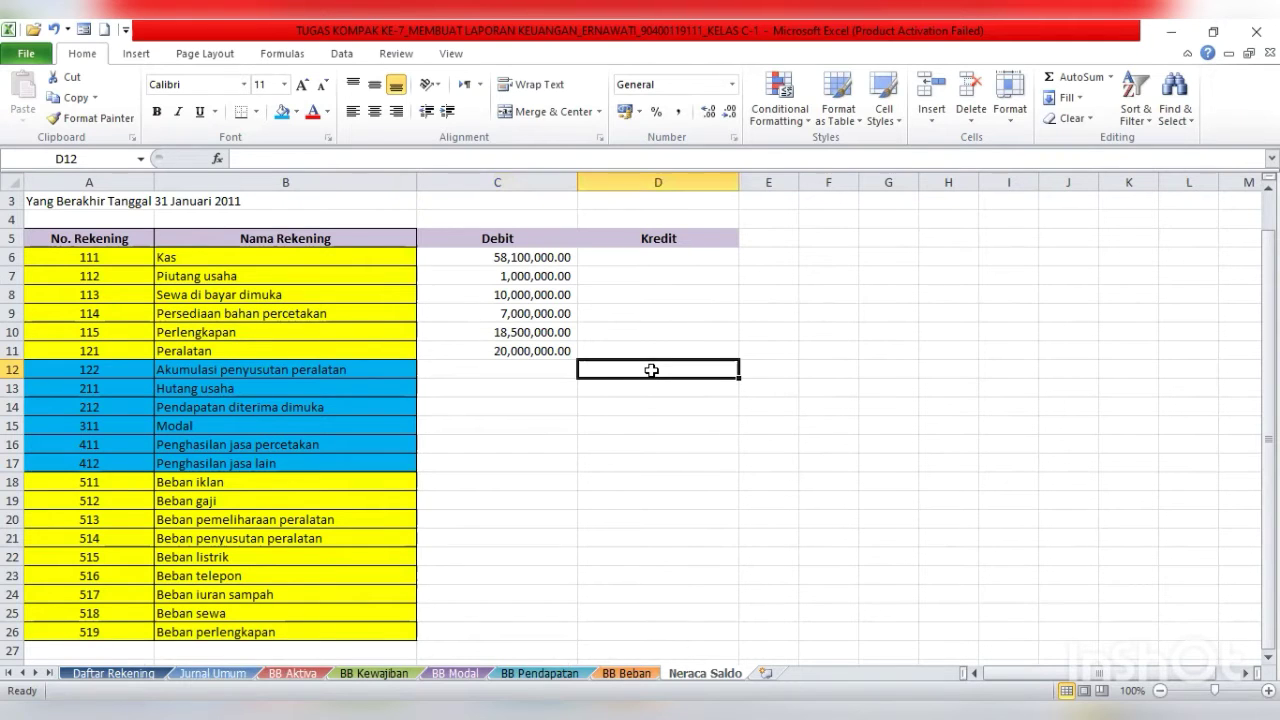
{"action": "type", "text": "="}
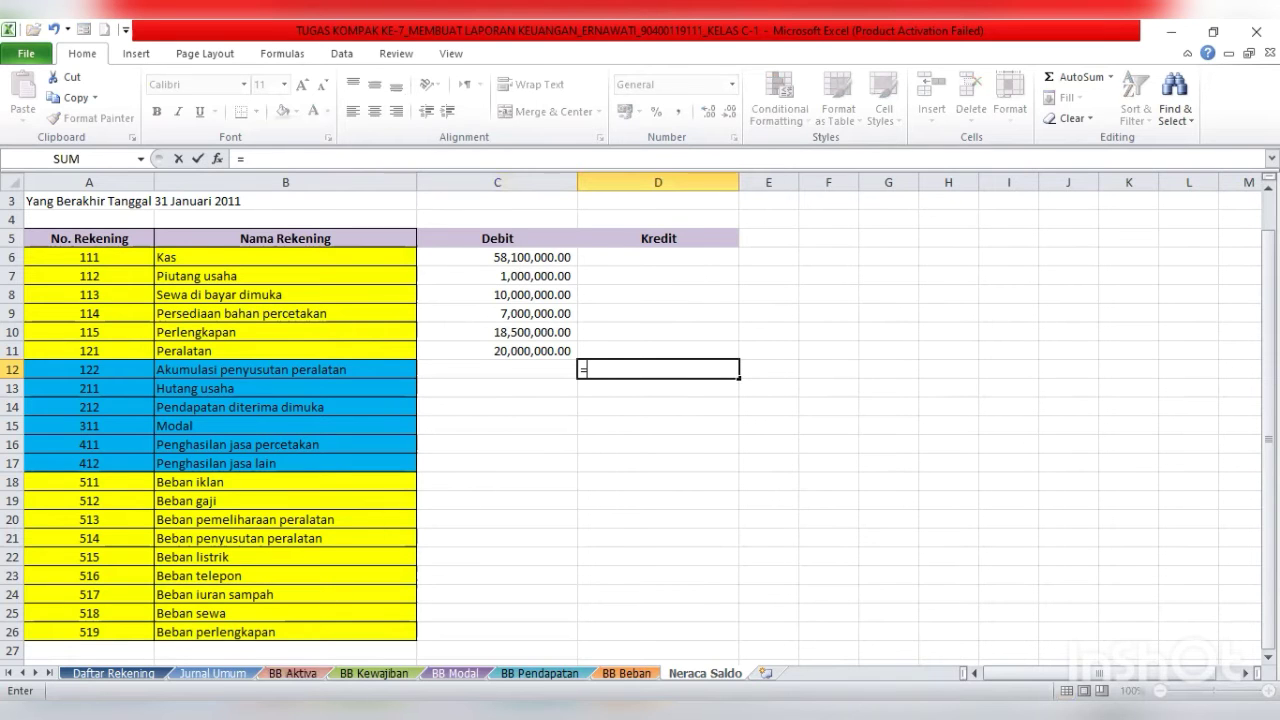
{"action": "left_click", "coordinate": [296, 673]}
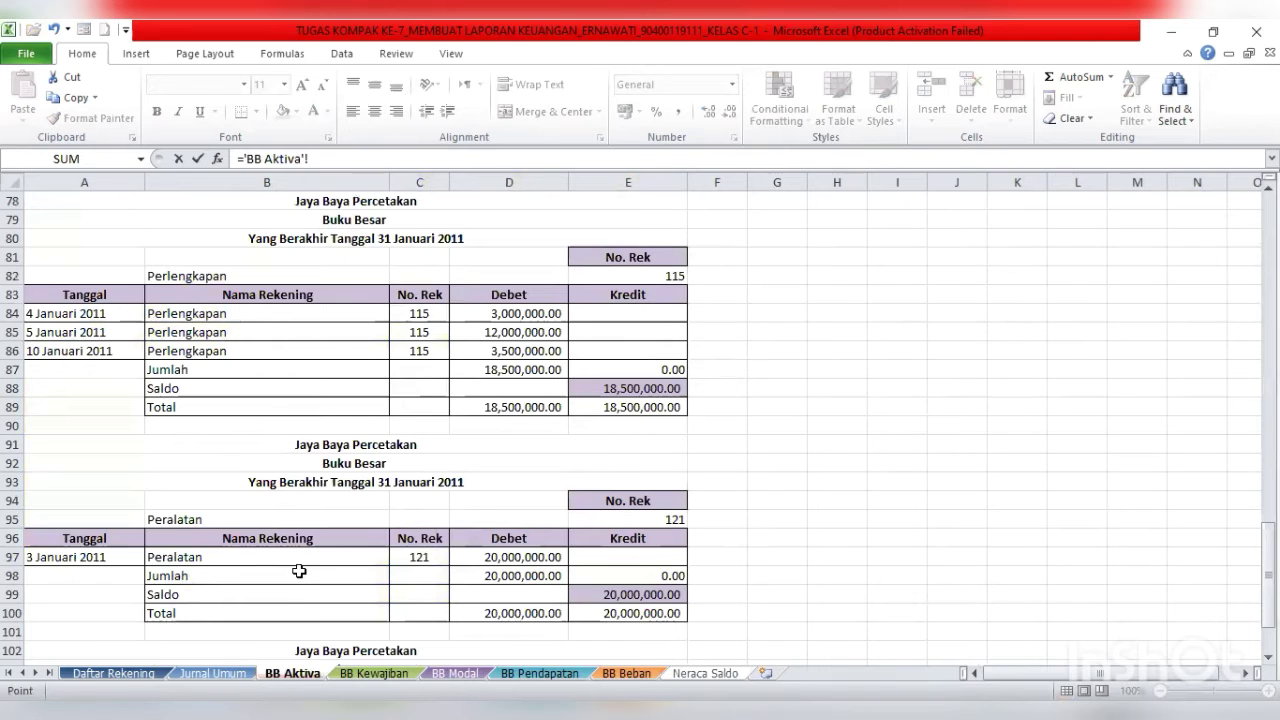
{"action": "key", "text": "Down"}
{"action": "key", "text": "Down"}
{"action": "key", "text": "Down"}
{"action": "key", "text": "Down"}
{"action": "key", "text": "Down"}
{"action": "key", "text": "Down"}
{"action": "key", "text": "Down"}
{"action": "key", "text": "Down"}
{"action": "key", "text": "Down"}
{"action": "key", "text": "Down"}
{"action": "key", "text": "Down"}
{"action": "key", "text": "Down"}
{"action": "key", "text": "Down"}
{"action": "key", "text": "Down"}
{"action": "key", "text": "Down"}
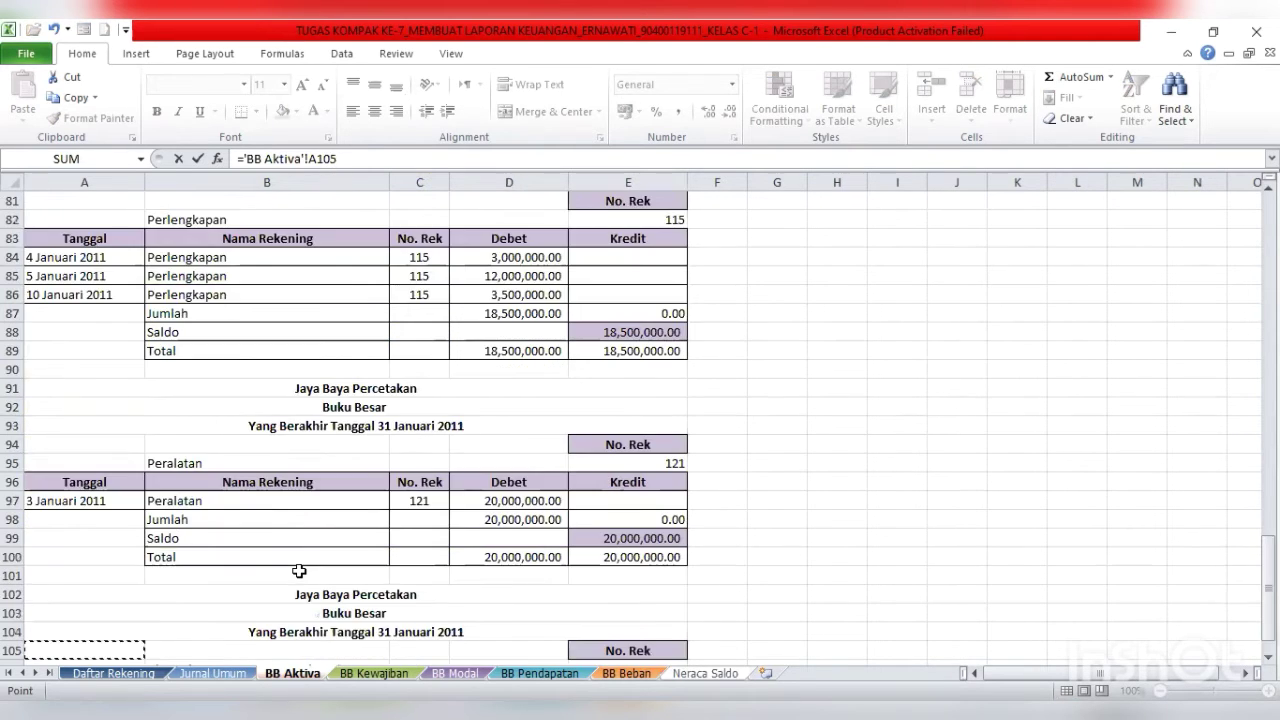
{"action": "key", "text": "Down"}
{"action": "key", "text": "Down"}
{"action": "key", "text": "Down"}
{"action": "key", "text": "Down"}
{"action": "key", "text": "Down"}
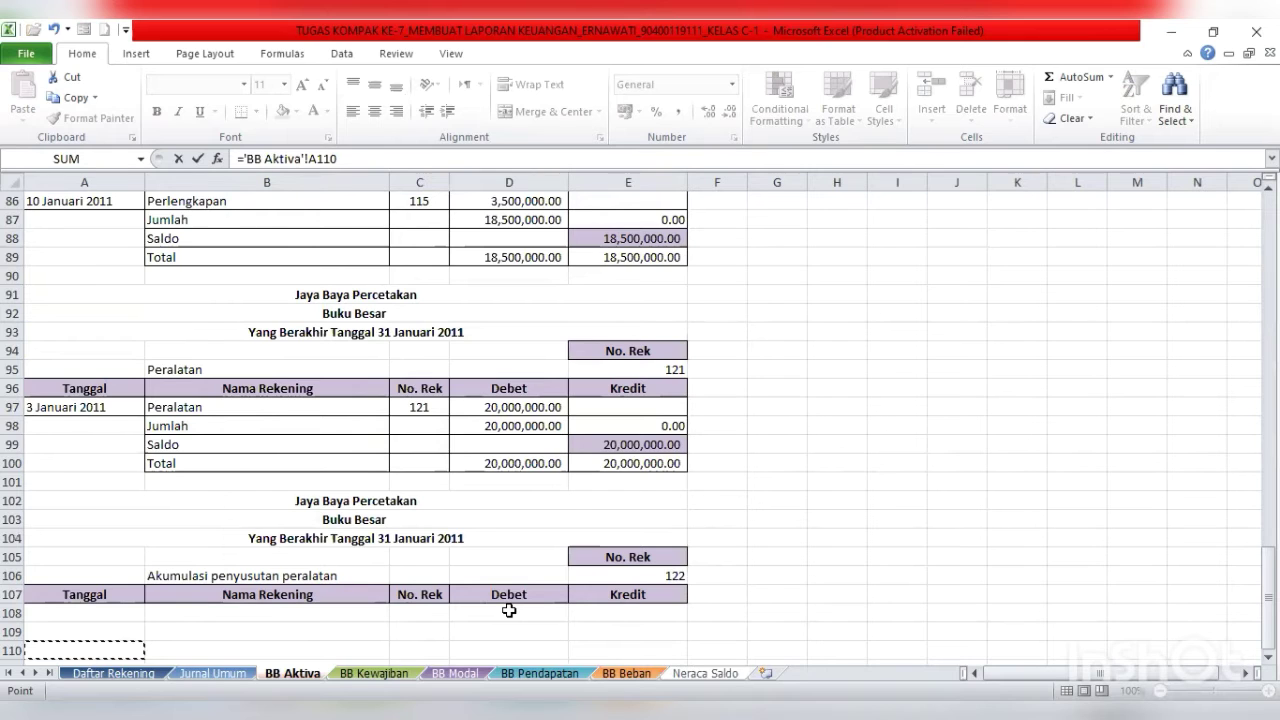
{"action": "left_click", "coordinate": [588, 616]}
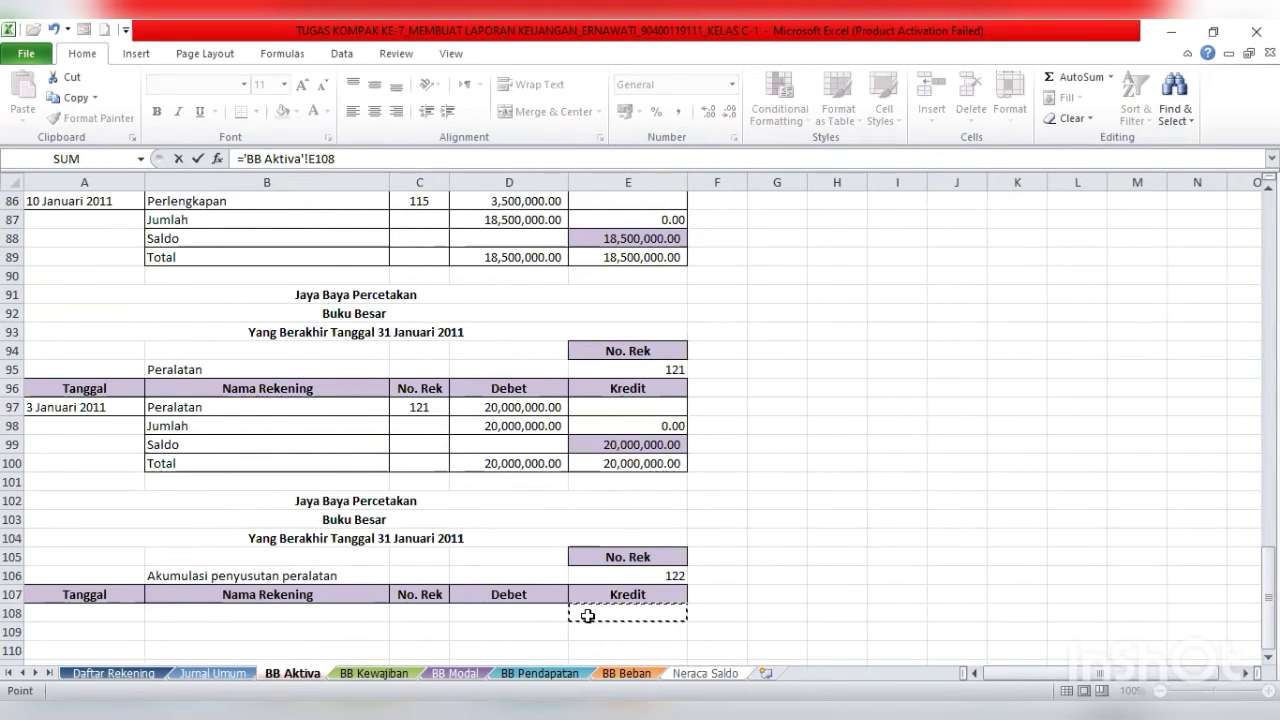
{"action": "key", "text": "Return"}
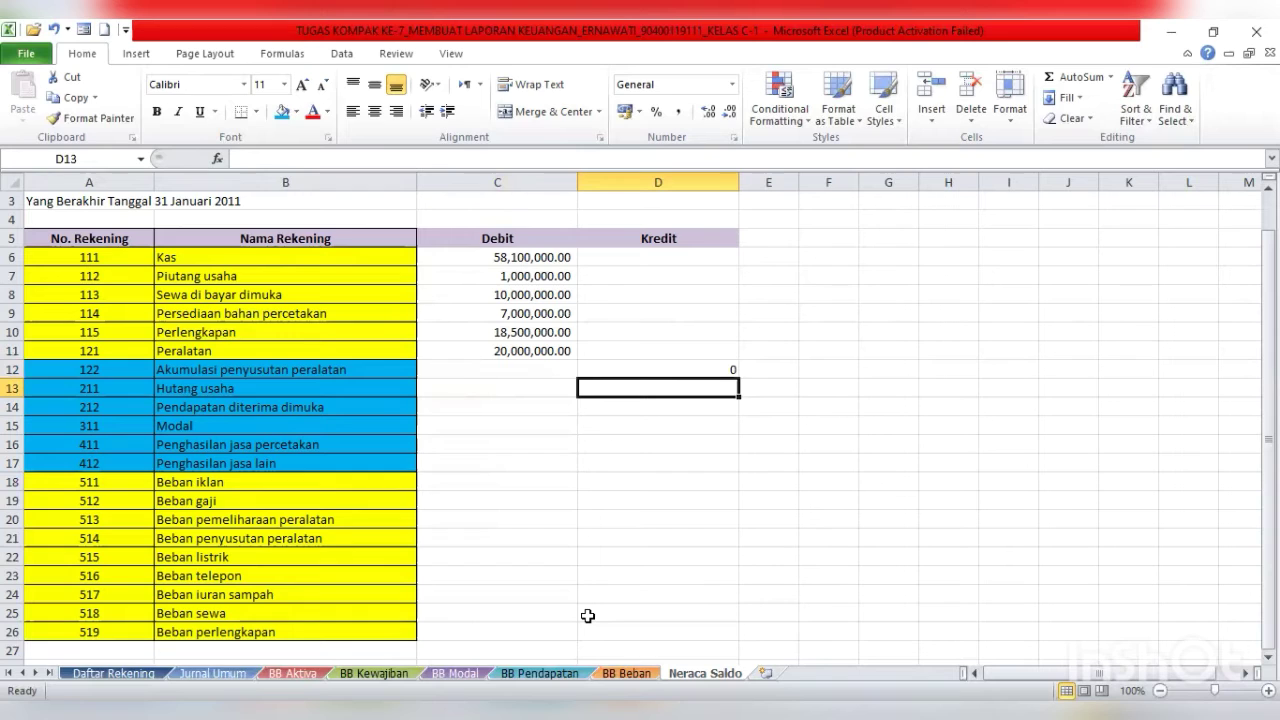
- Link the Kredit cell of Hutang usaha (D13) to its Saldo cell D9 on the BB Kewajiban sheet
{"action": "type", "text": "="}
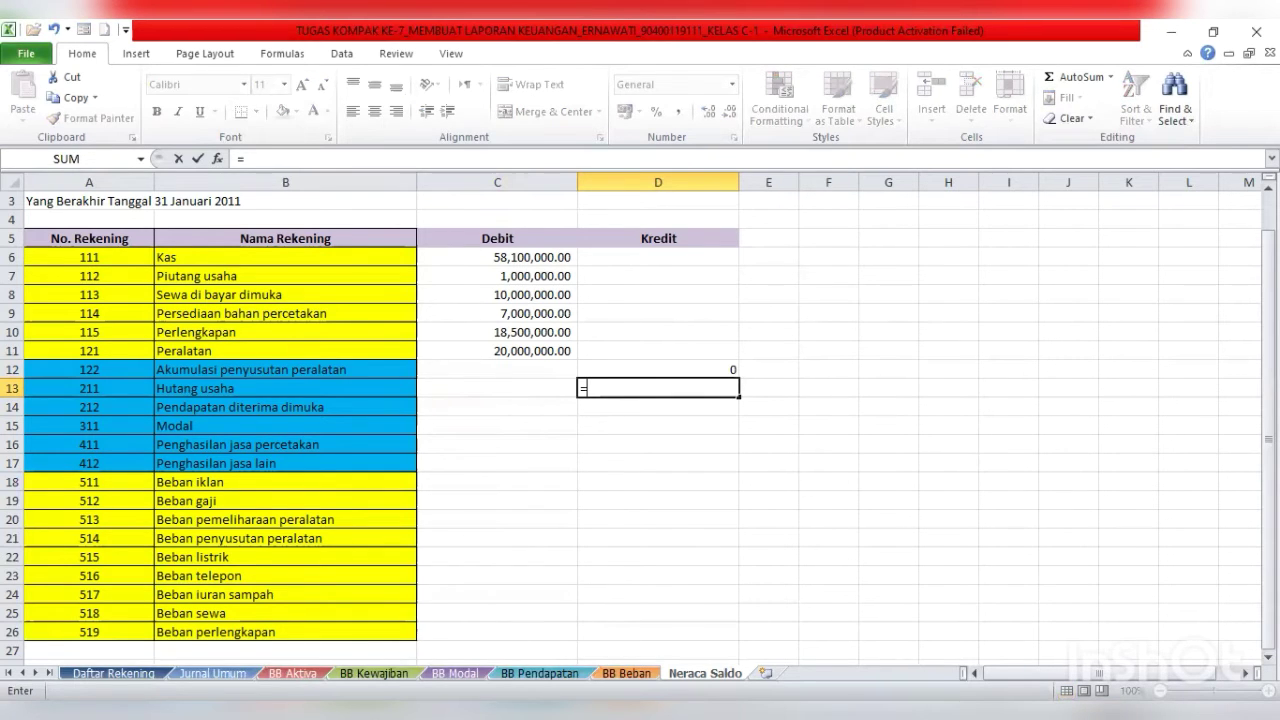
{"action": "left_click", "coordinate": [374, 673]}
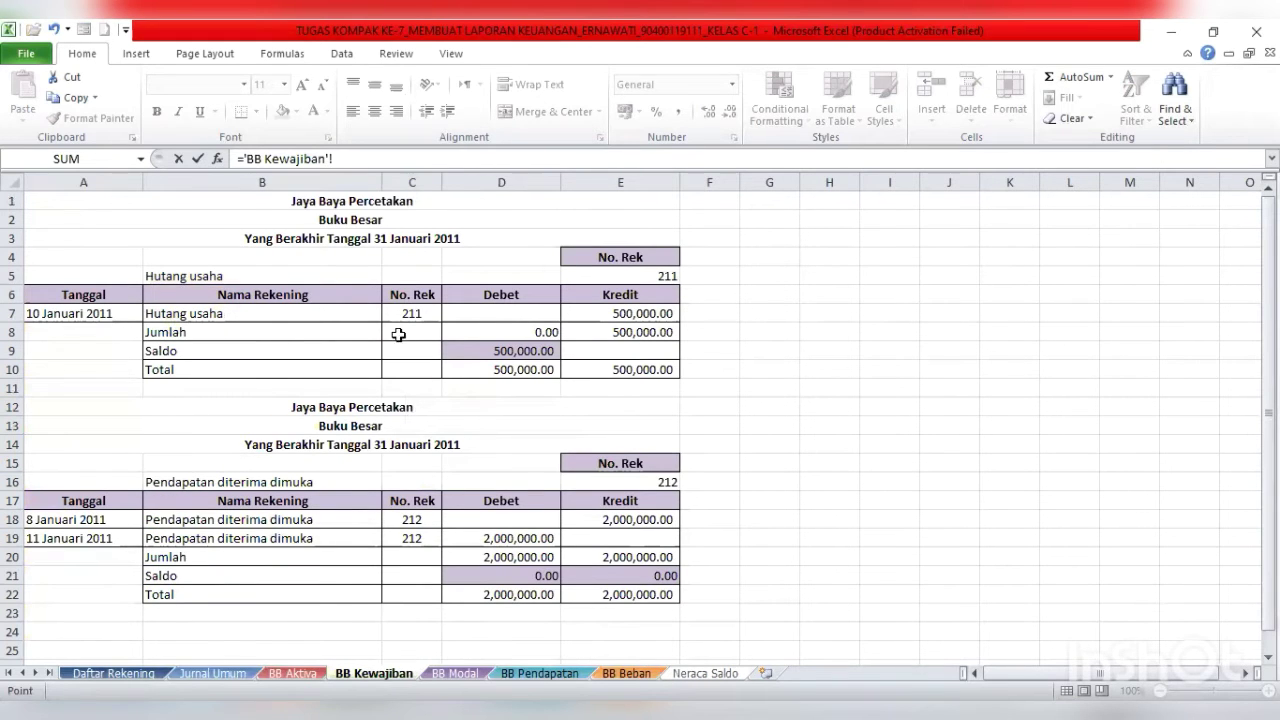
{"action": "left_click", "coordinate": [469, 350]}
{"action": "key", "text": "Return"}
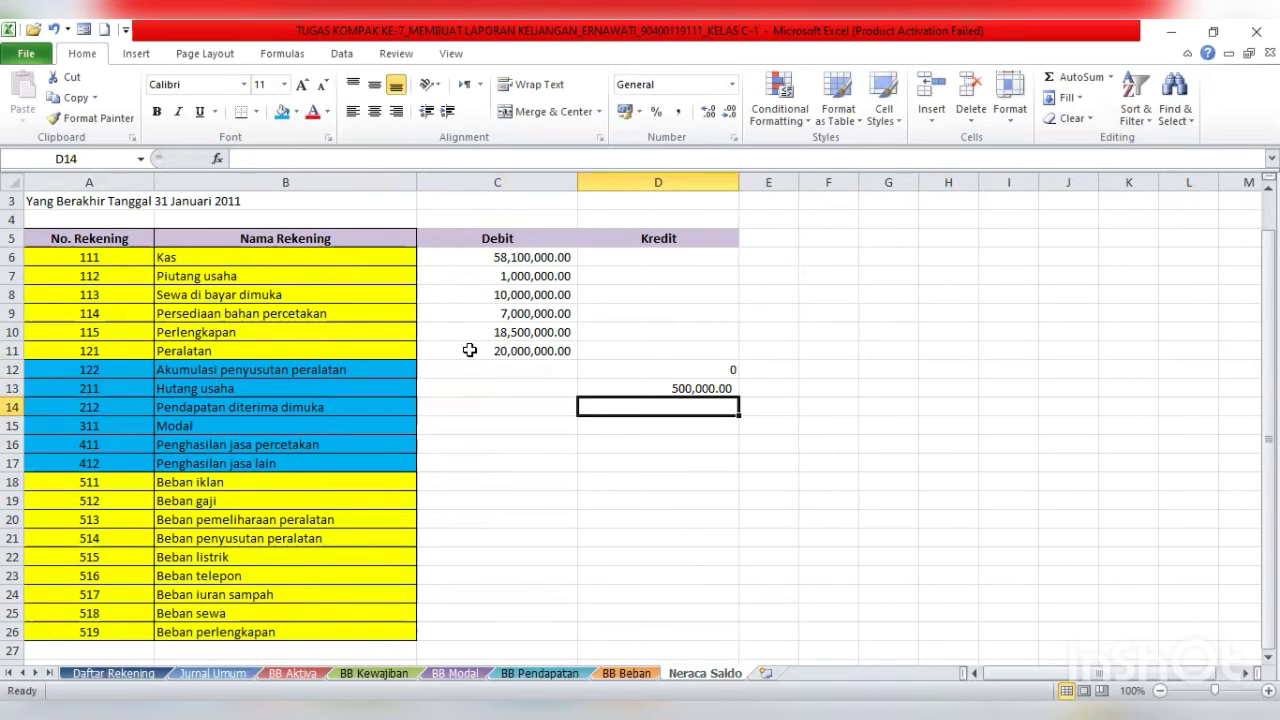
- Link the Kredit cell of Pendapatan diterima dimuka (D14) to its Saldo cell E21 on the BB Kewajiban sheet
{"action": "type", "text": "="}
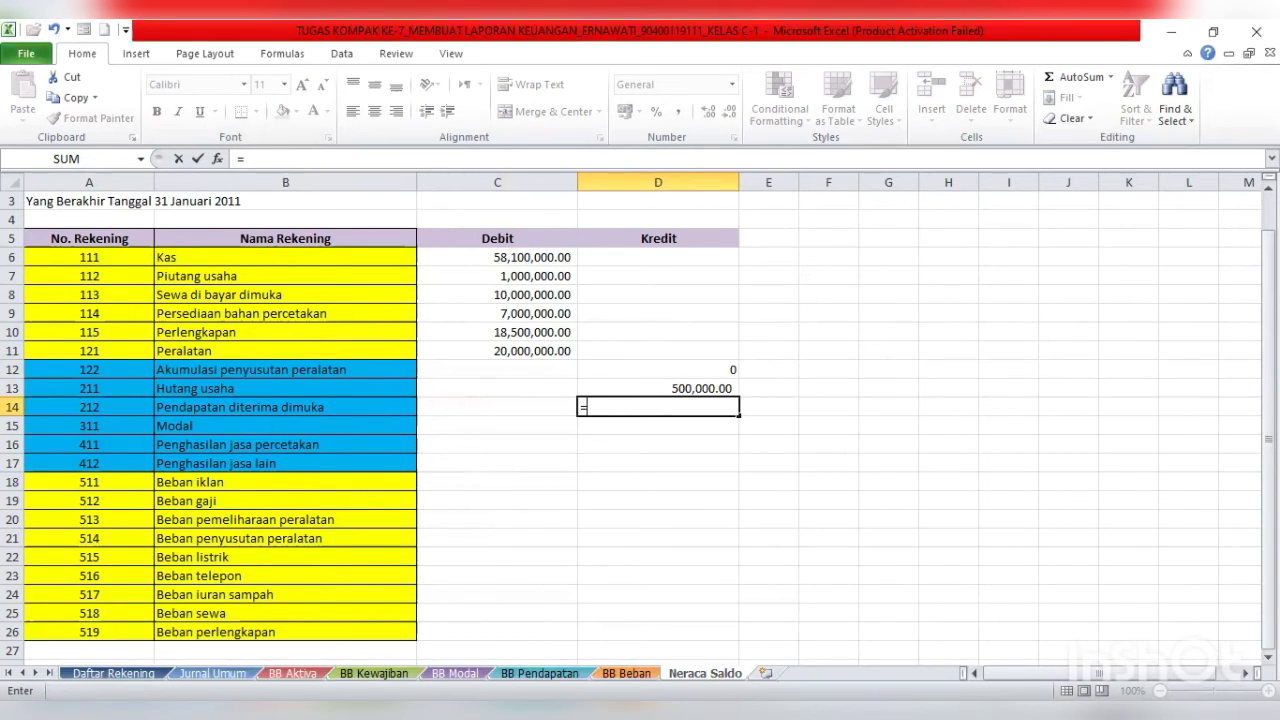
{"action": "left_click", "coordinate": [374, 673]}
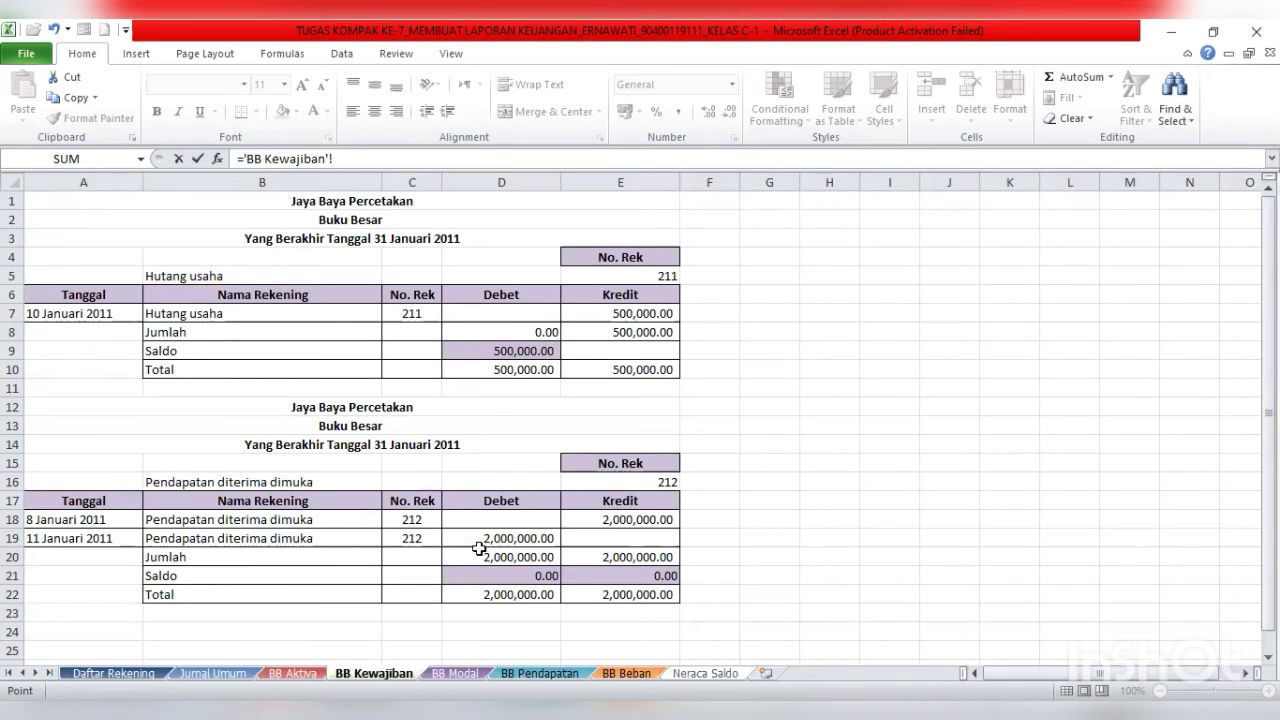
{"action": "left_click", "coordinate": [597, 575]}
{"action": "key", "text": "Return"}
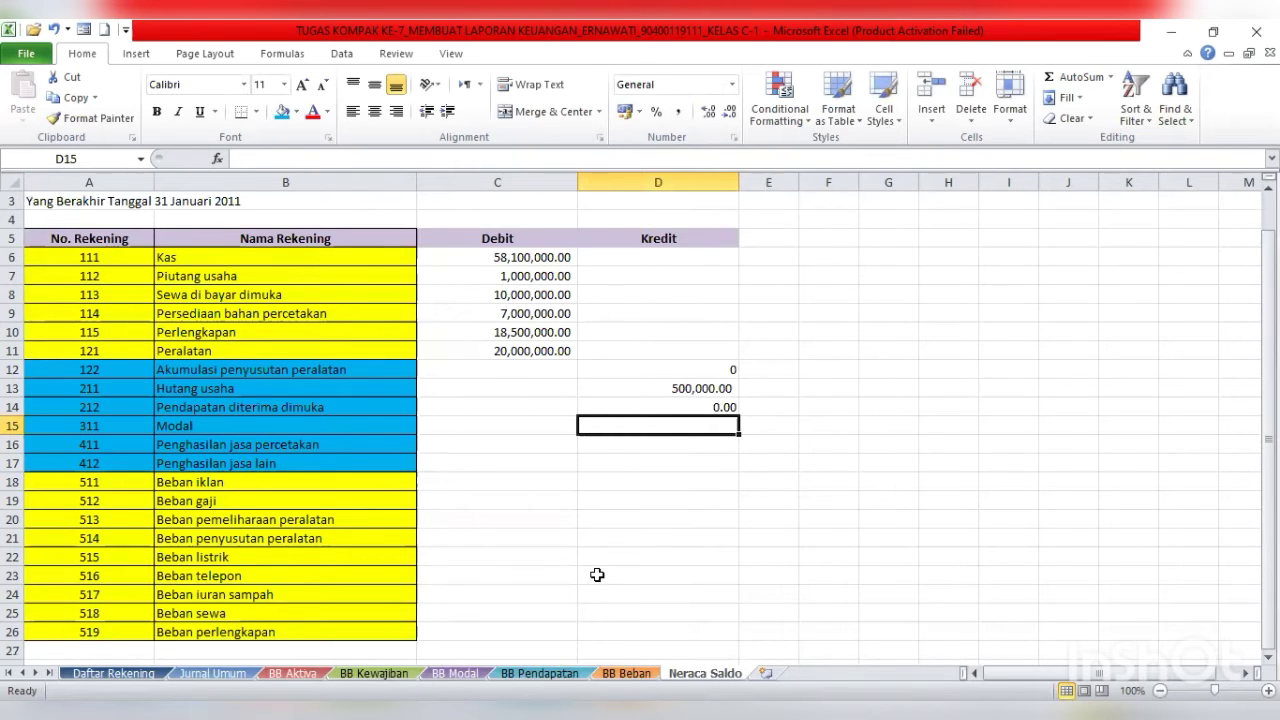
- Link the Kredit cell of Modal (D15) to its Saldo cell D9 on the BB Modal sheet
{"action": "type", "text": "="}
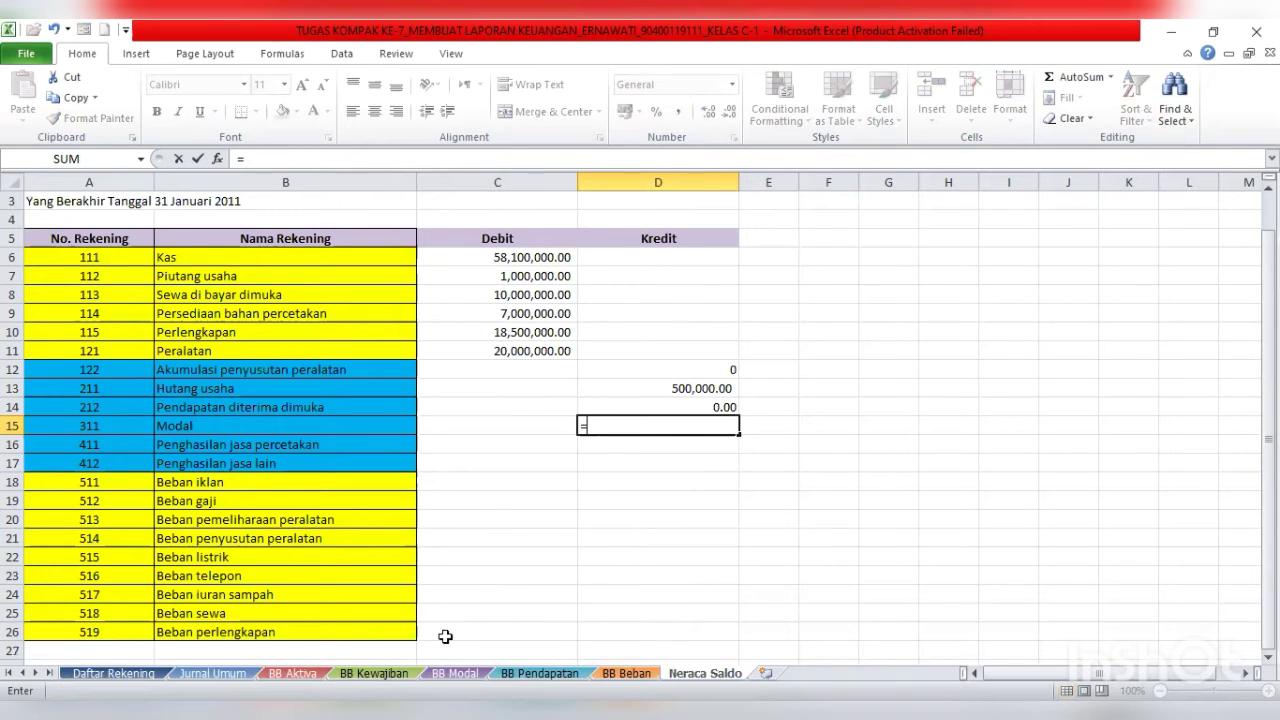
{"action": "left_click", "coordinate": [455, 673]}
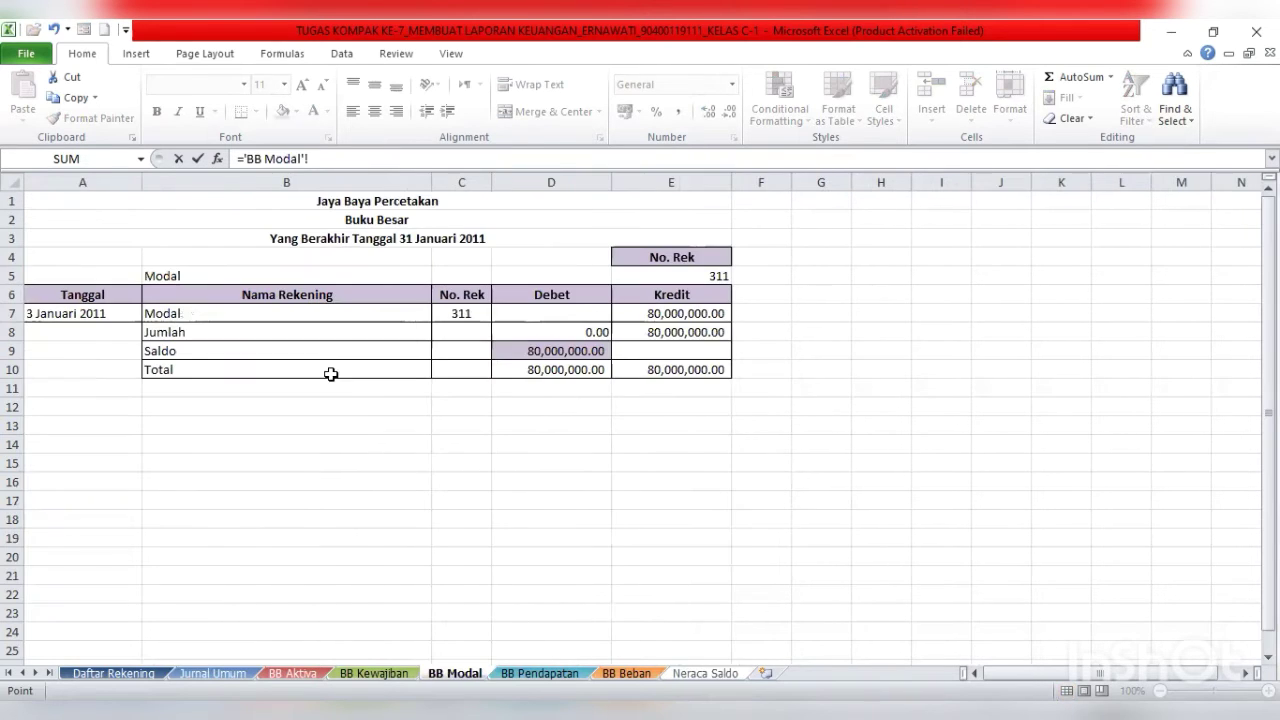
{"action": "left_click", "coordinate": [522, 352]}
{"action": "key", "text": "Return"}
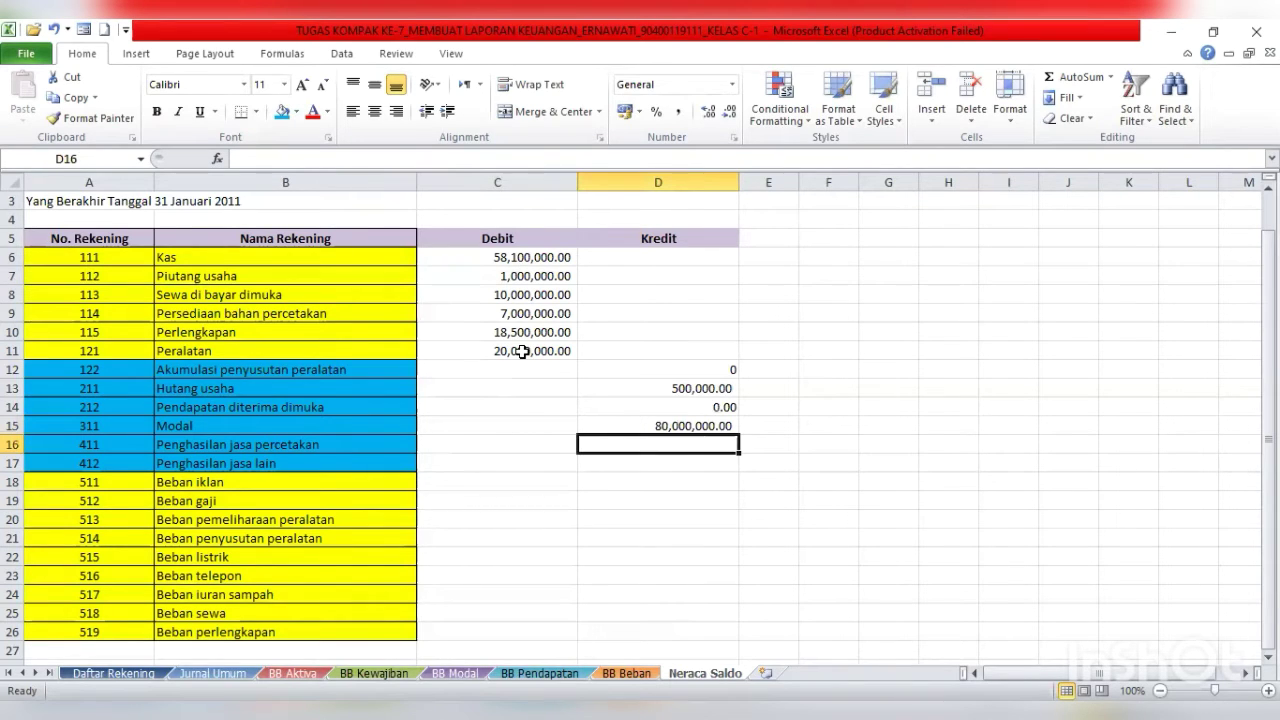
- Link the Kredit cell of Penghasilan jasa percetakan (D16) to its Saldo cell D15 on the BB Pendapatan sheet
{"action": "type", "text": "="}
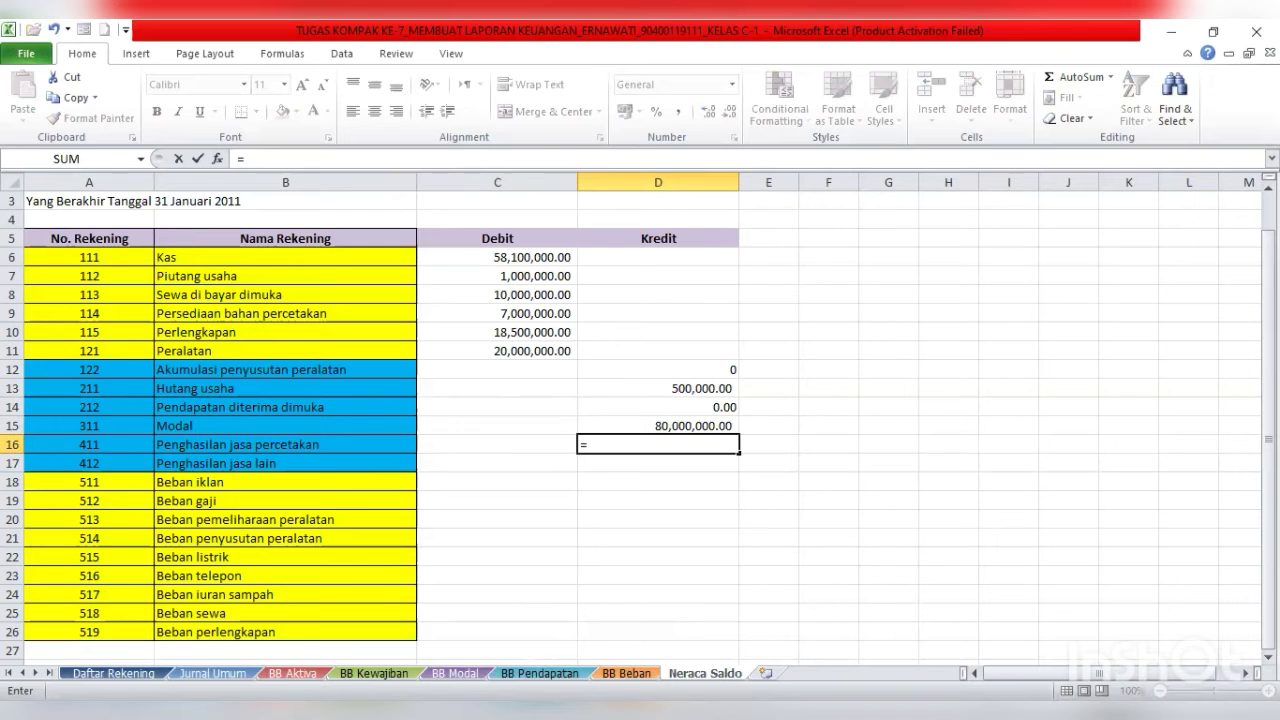
{"action": "left_click", "coordinate": [540, 673]}
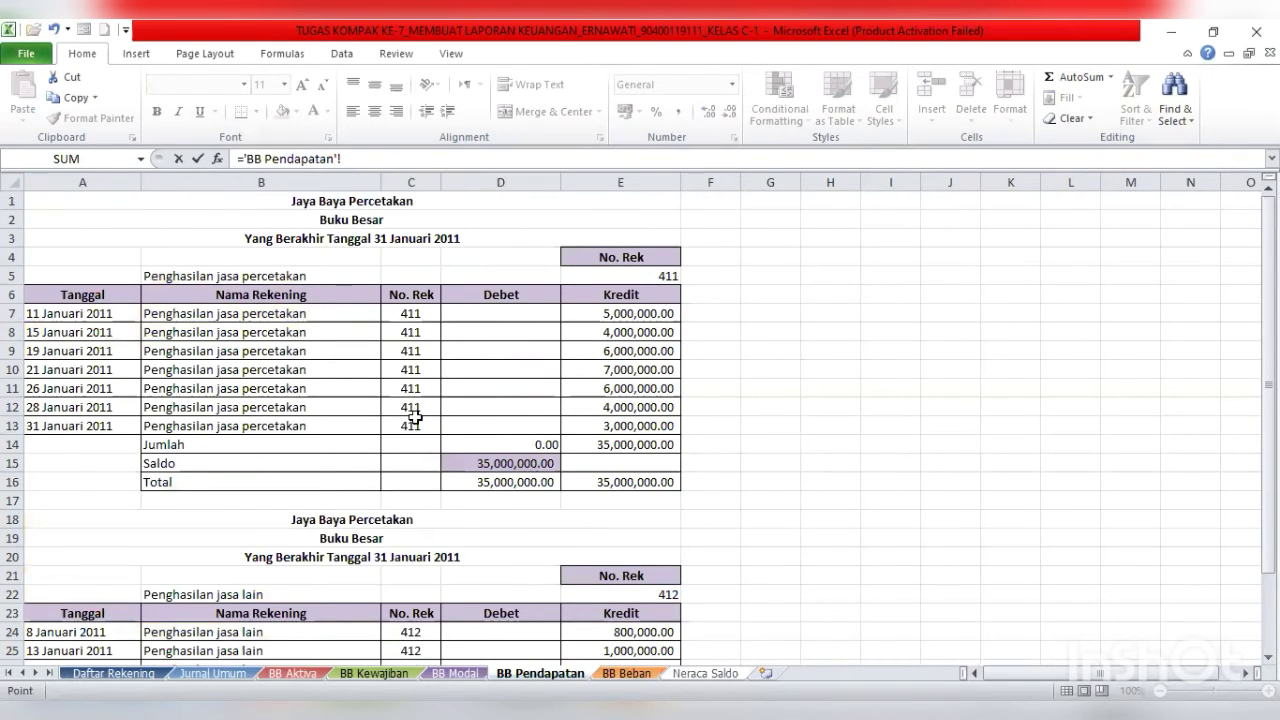
{"action": "left_click", "coordinate": [473, 464]}
{"action": "key", "text": "Return"}
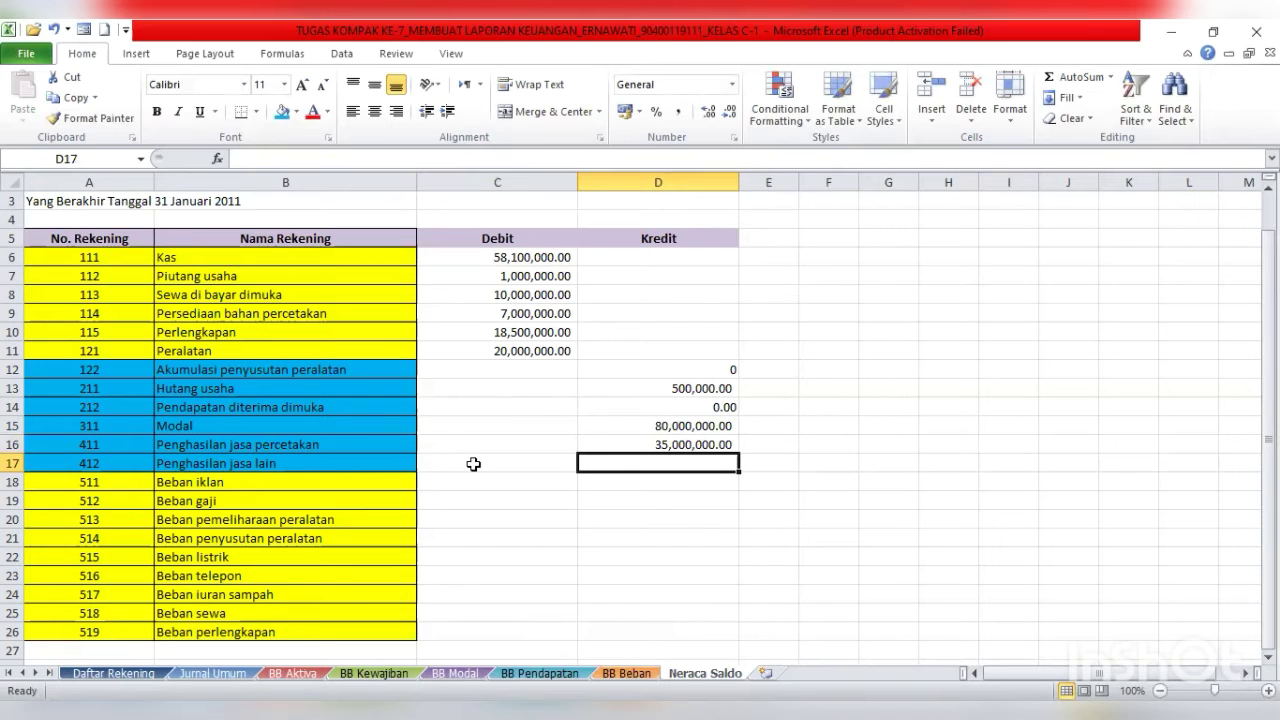
- Link the Kredit cell of Penghasilan jasa lain (D17) to its Saldo cell D29 on the BB Pendapatan sheet
{"action": "type", "text": "="}
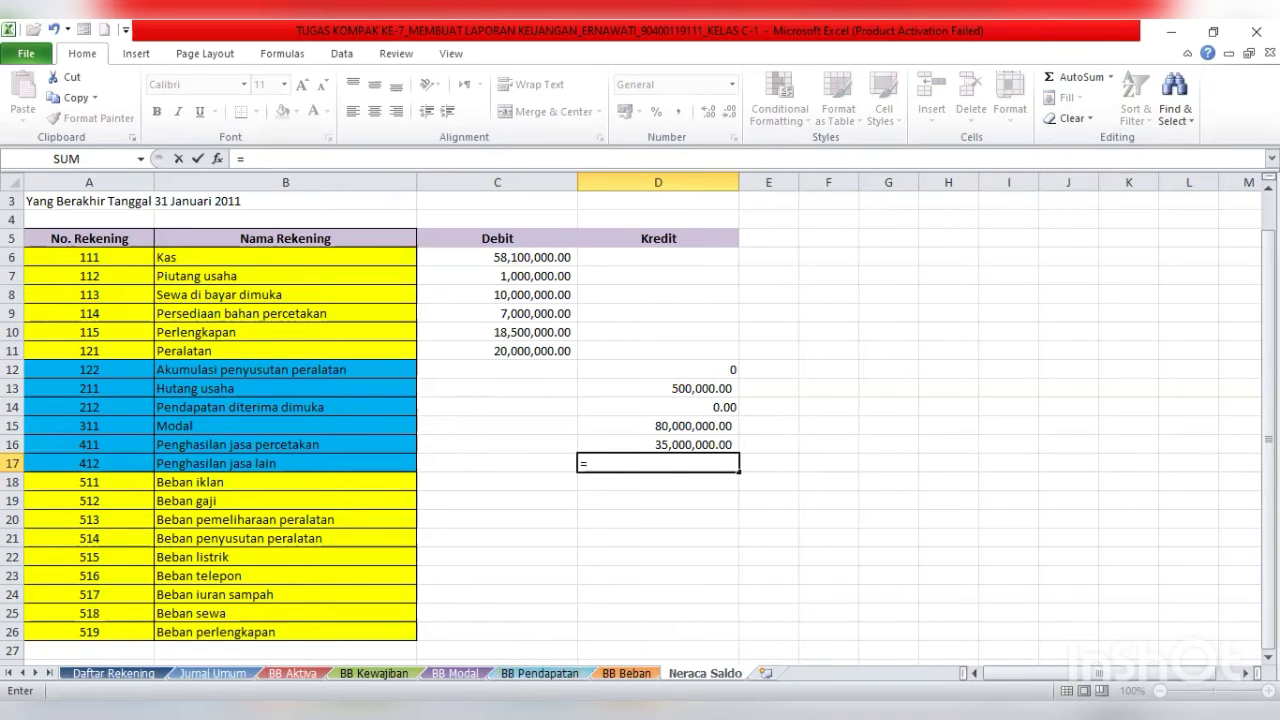
{"action": "left_click", "coordinate": [540, 673]}
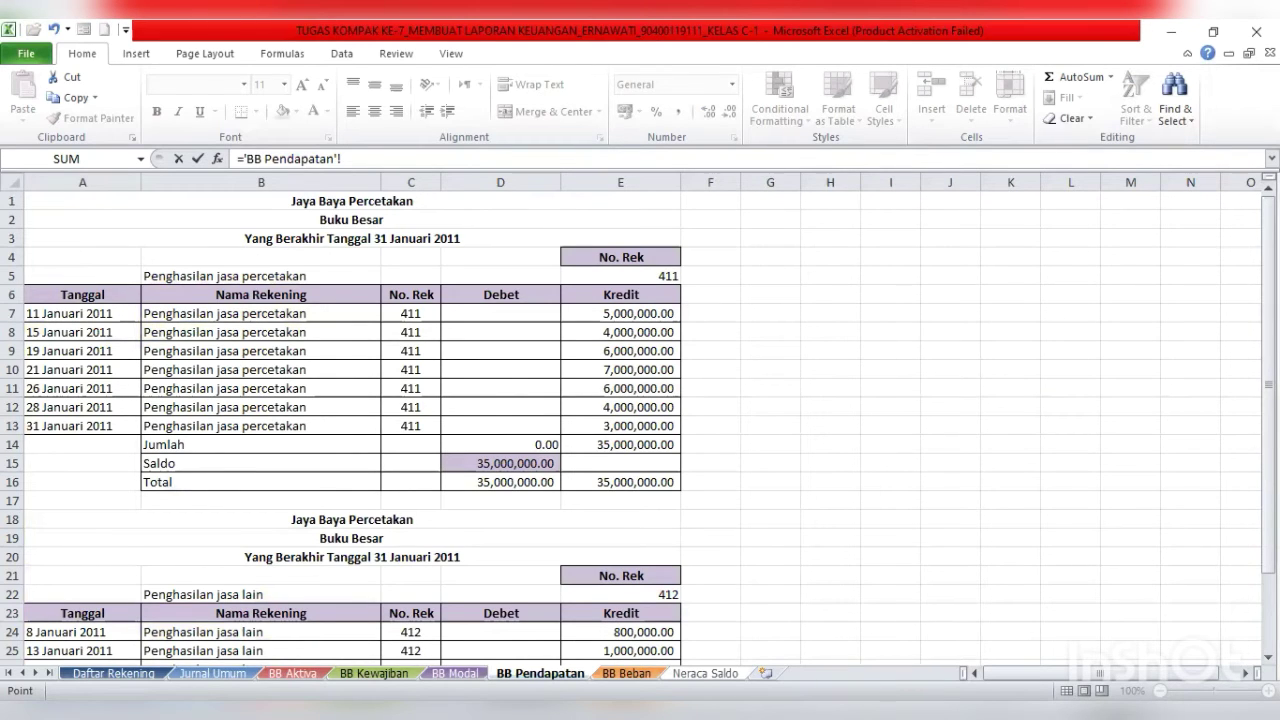
{"action": "key", "text": "Down"}
{"action": "key", "text": "Down"}
{"action": "key", "text": "Down"}
{"action": "key", "text": "Down"}
{"action": "key", "text": "Down"}
{"action": "key", "text": "Down"}
{"action": "key", "text": "Down"}
{"action": "key", "text": "Down"}
{"action": "key", "text": "Down"}
{"action": "key", "text": "Down"}
{"action": "key", "text": "Down"}
{"action": "key", "text": "Down"}
{"action": "key", "text": "Down"}
{"action": "key", "text": "Down"}
{"action": "key", "text": "Down"}
{"action": "key", "text": "Down"}
{"action": "key", "text": "Down"}
{"action": "key", "text": "Down"}
{"action": "key", "text": "Down"}
{"action": "key", "text": "Down"}
{"action": "key", "text": "Down"}
{"action": "key", "text": "Down"}
{"action": "key", "text": "Down"}
{"action": "key", "text": "Down"}
{"action": "key", "text": "Down"}
{"action": "key", "text": "Down"}
{"action": "key", "text": "Down"}
{"action": "key", "text": "Down"}
{"action": "key", "text": "Down"}
{"action": "key", "text": "Down"}
{"action": "key", "text": "Down"}
{"action": "key", "text": "Down"}
{"action": "key", "text": "Down"}
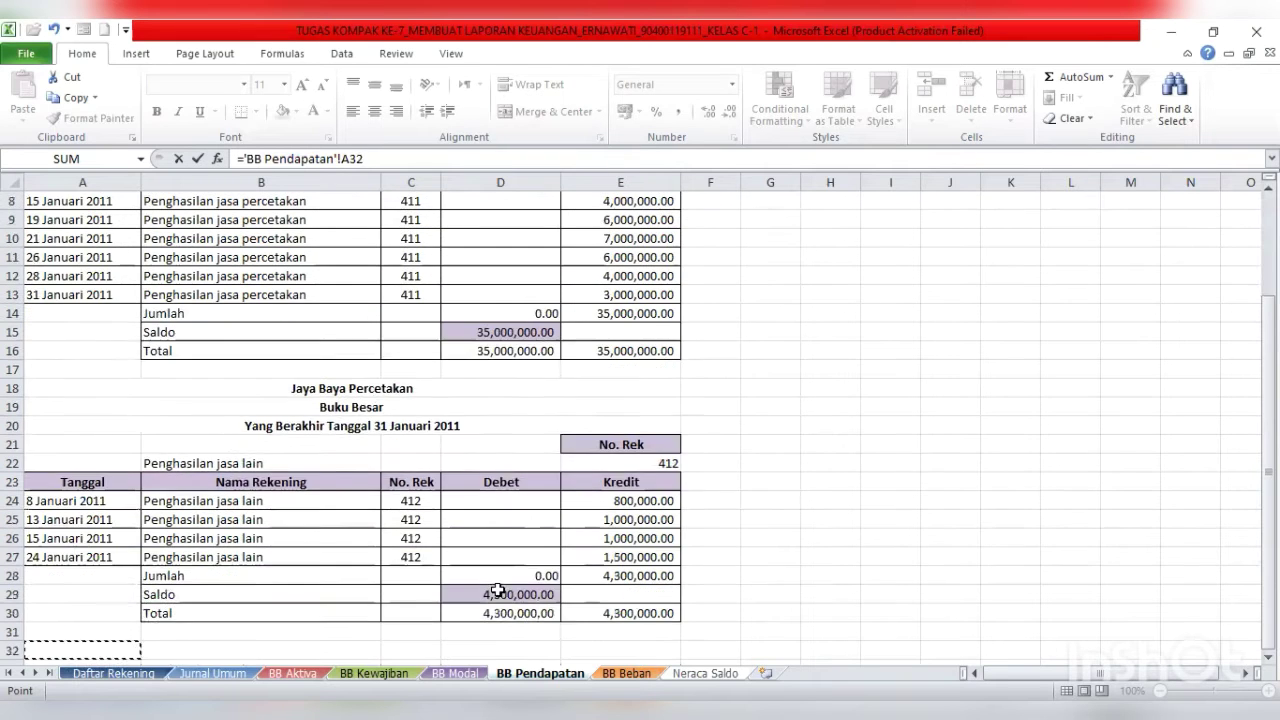
{"action": "left_click", "coordinate": [491, 557]}
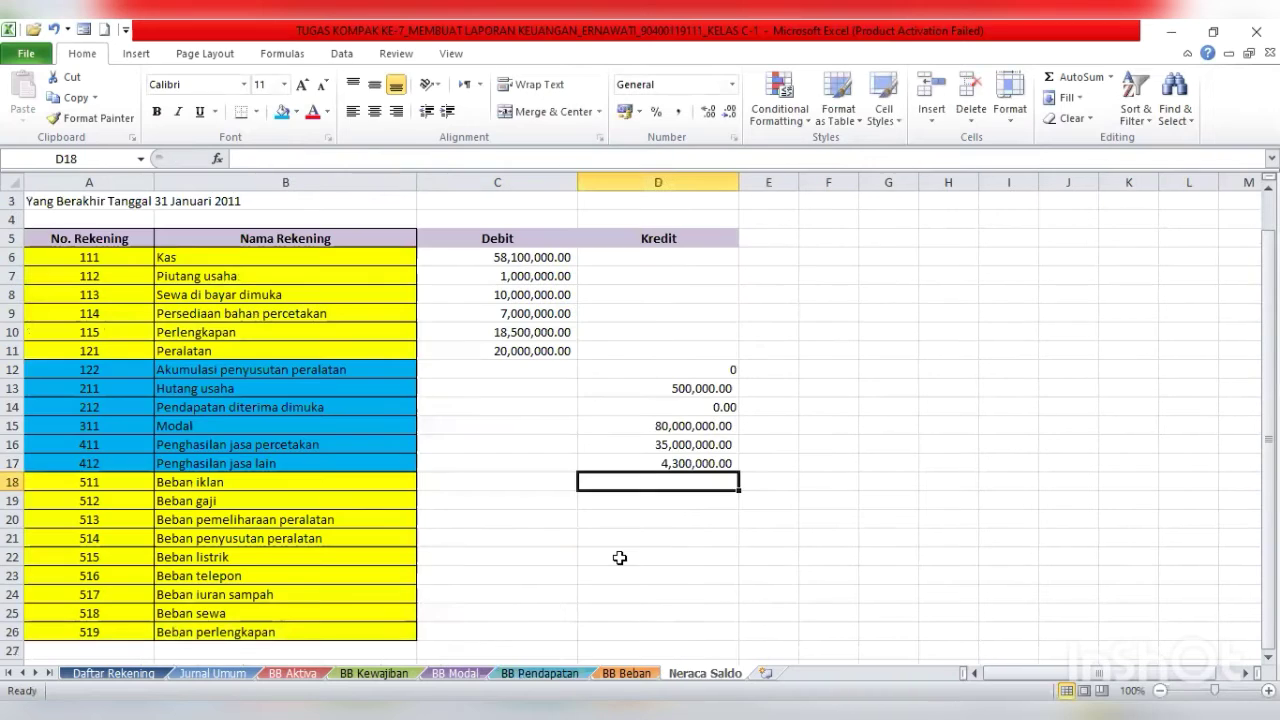
{"action": "key", "text": "Return"}
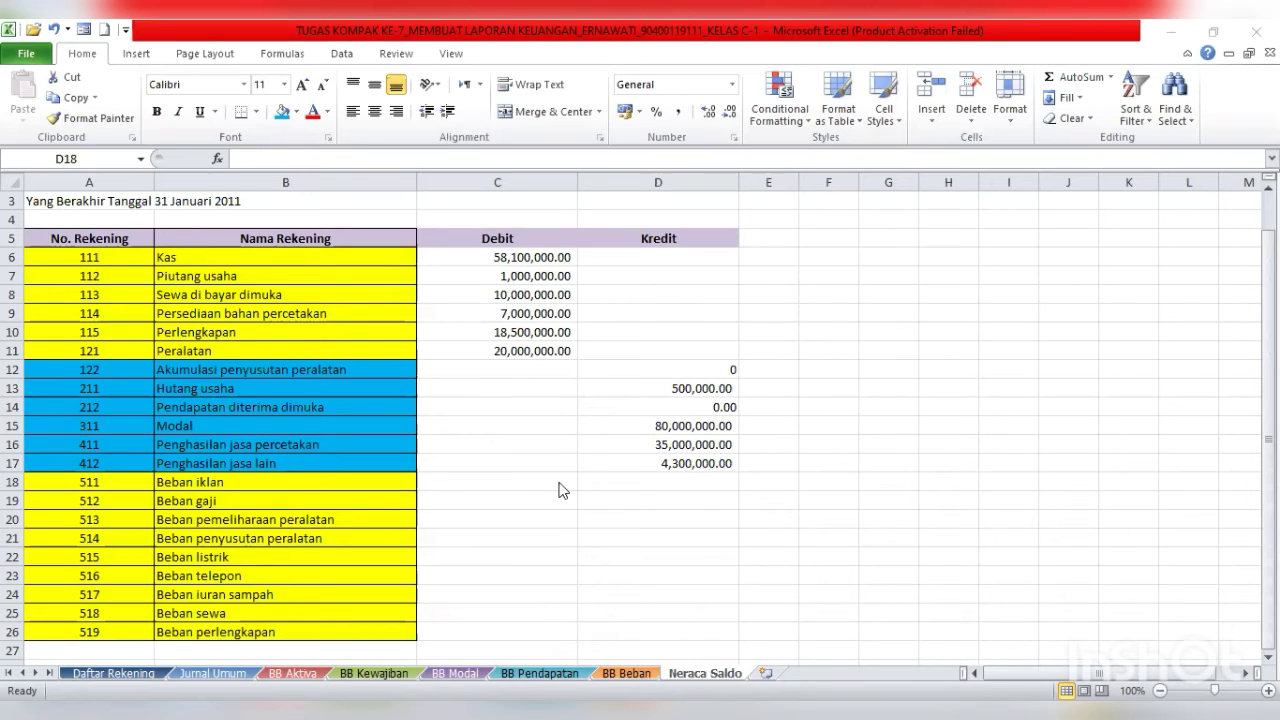
- Link the Debit cell of Beban iklan (C18) to its Saldo cell E10 on the BB Beban sheet
{"action": "left_click", "coordinate": [466, 479]}
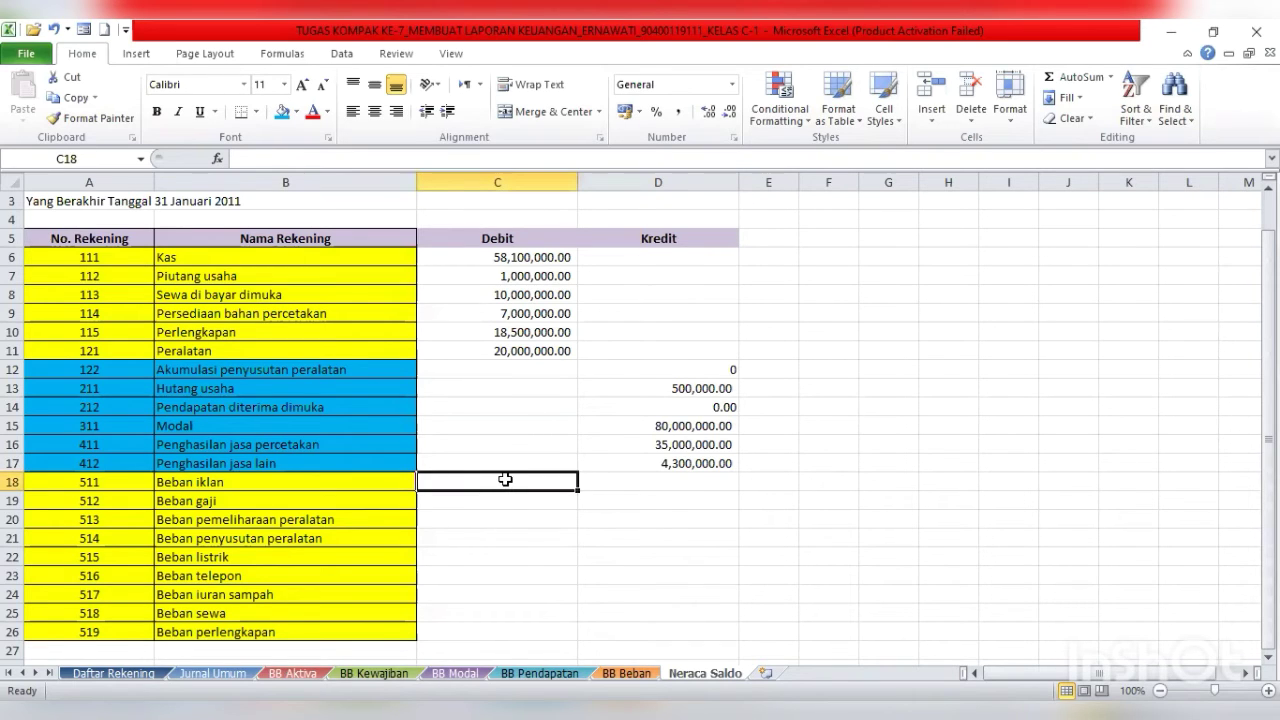
{"action": "type", "text": "="}
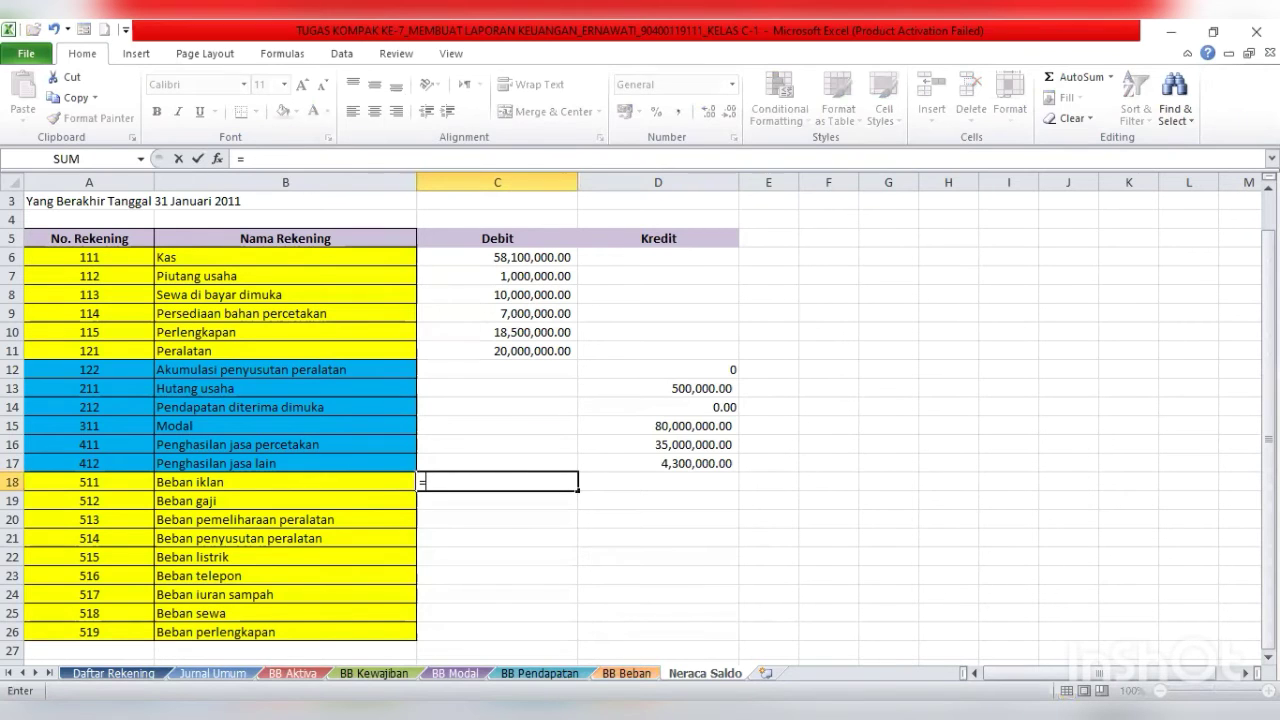
{"action": "left_click", "coordinate": [626, 673]}
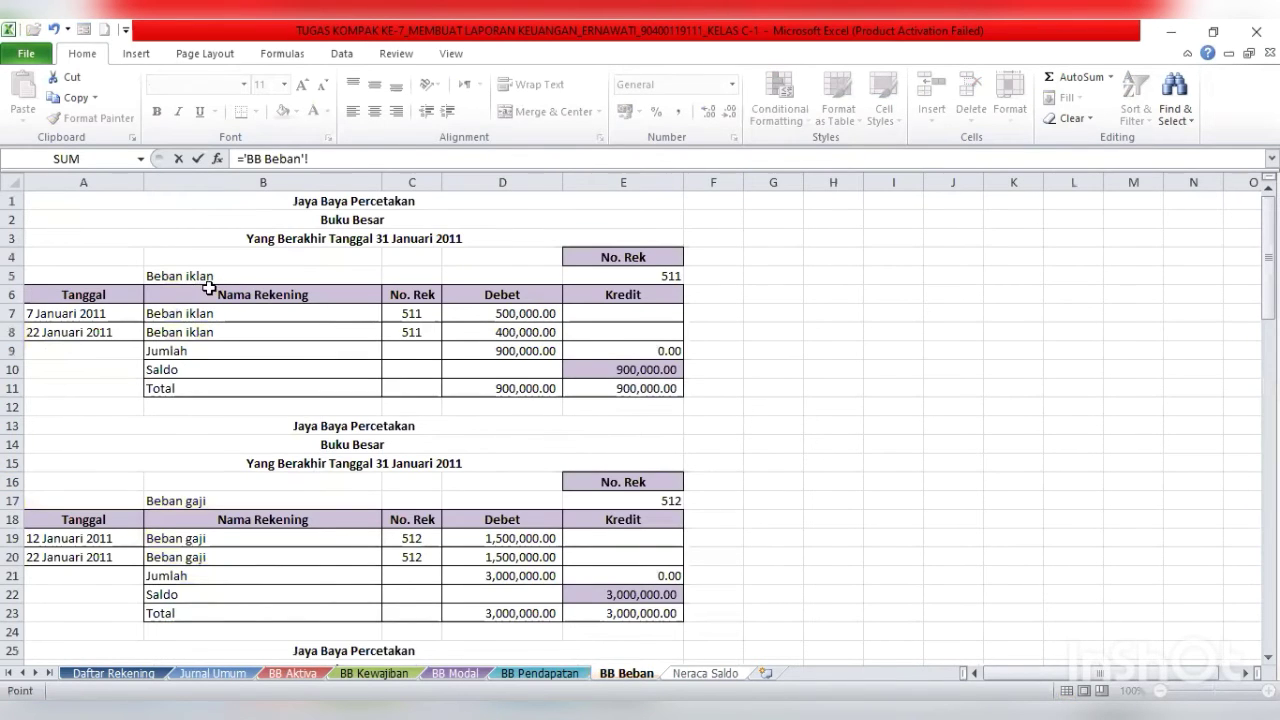
{"action": "left_click", "coordinate": [580, 368]}
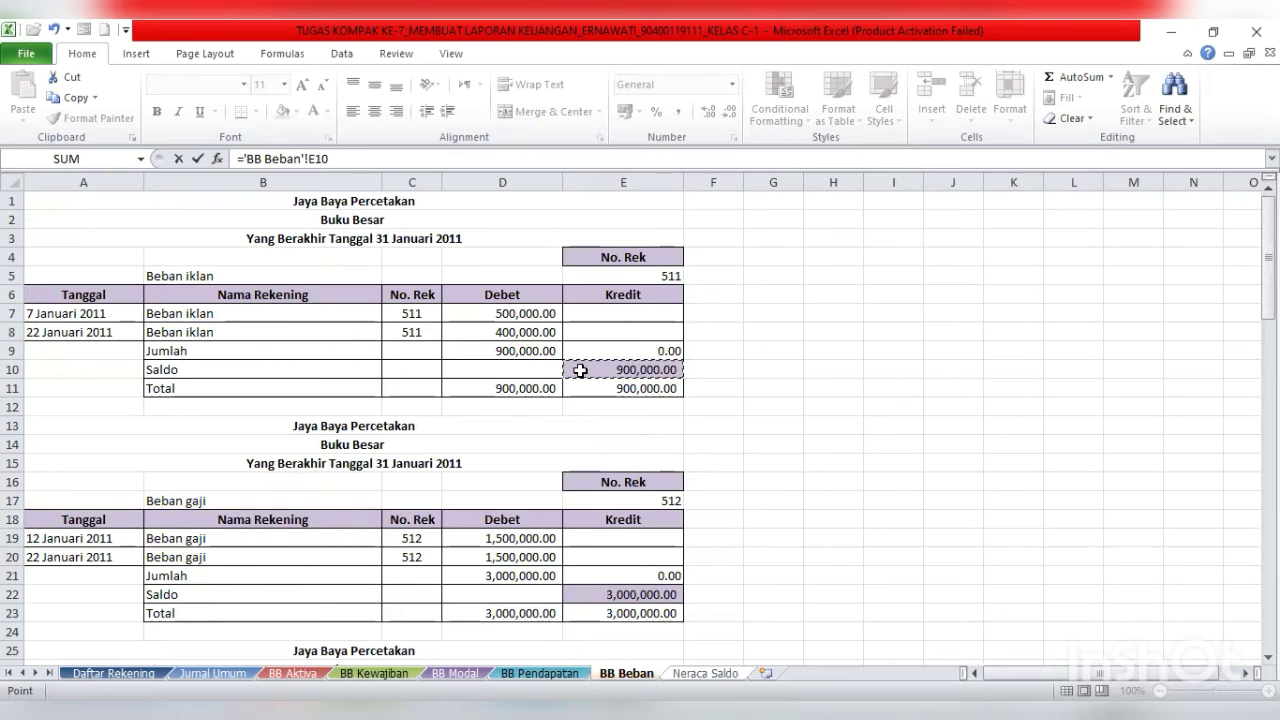
{"action": "key", "text": "Return"}
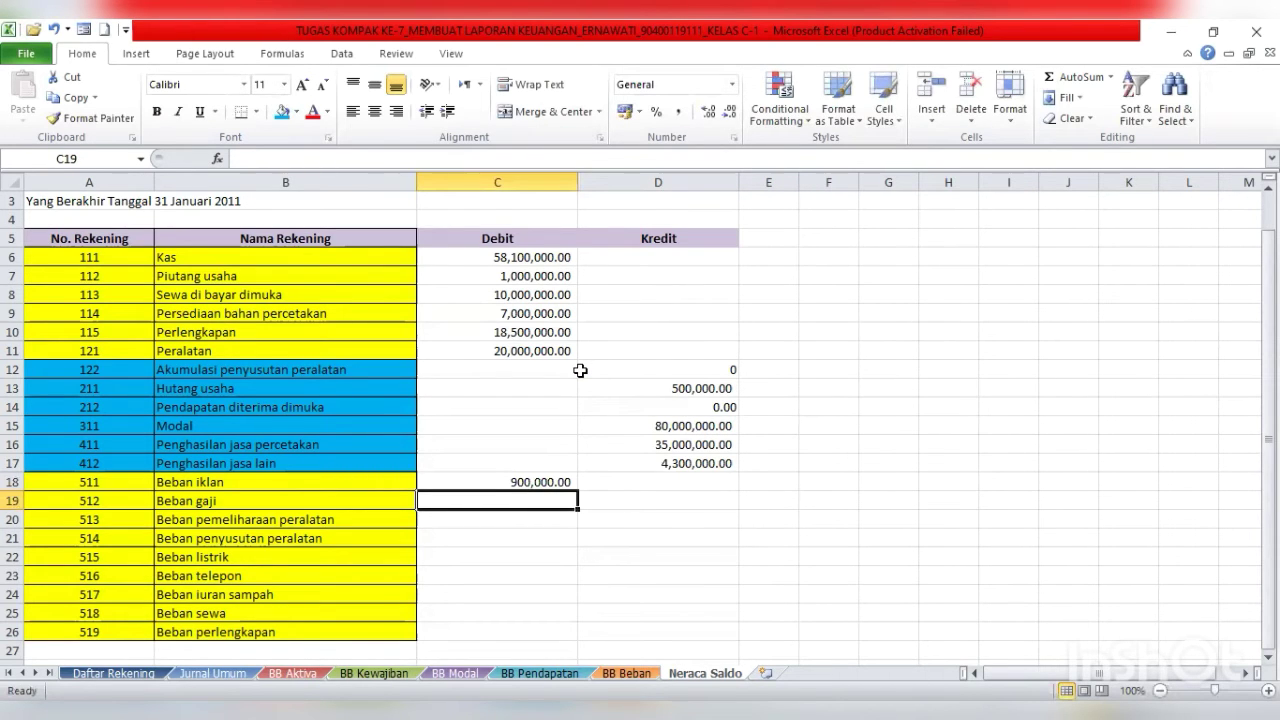
- Link the Debit cell of Beban gaji (C19) to its Saldo cell E22 on the BB Beban sheet
{"action": "type", "text": "="}
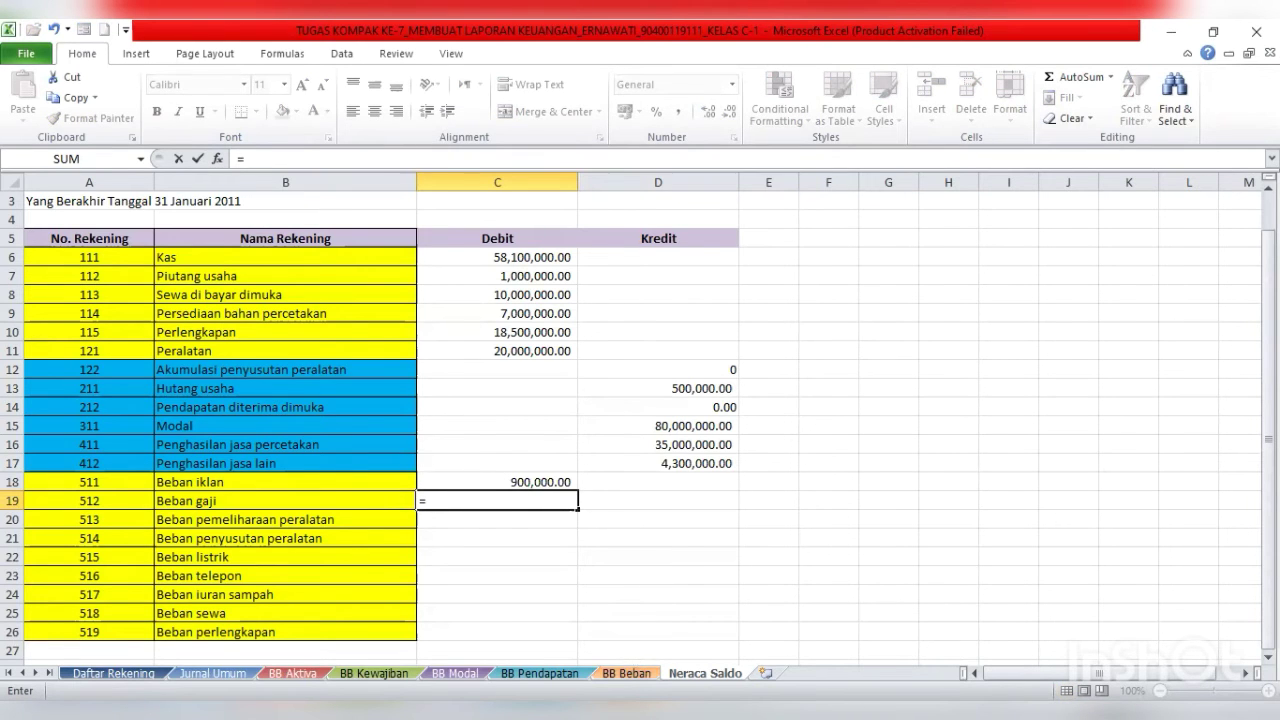
{"action": "left_click", "coordinate": [626, 673]}
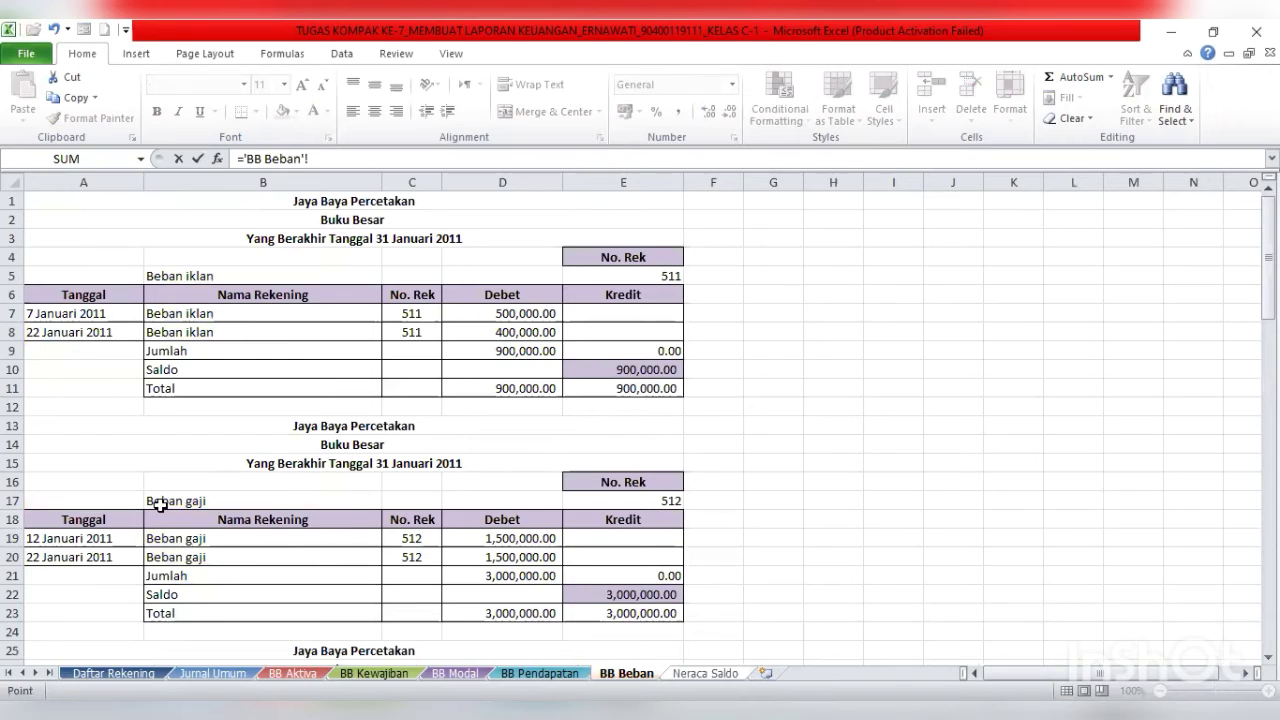
{"action": "left_click", "coordinate": [582, 596]}
{"action": "key", "text": "Return"}
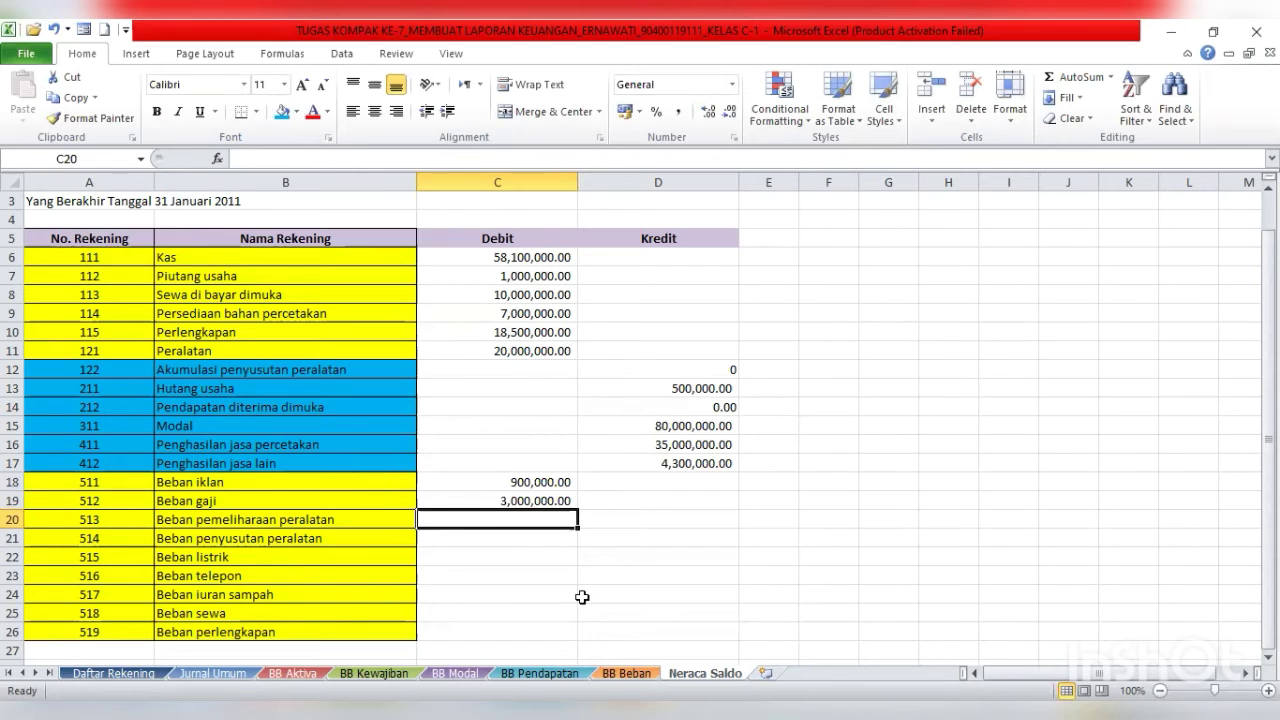
- Link the Debit cell of Beban pemeliharaan peralatan (C20) to its Saldo cell E33 on the BB Beban sheet
{"action": "type", "text": "="}
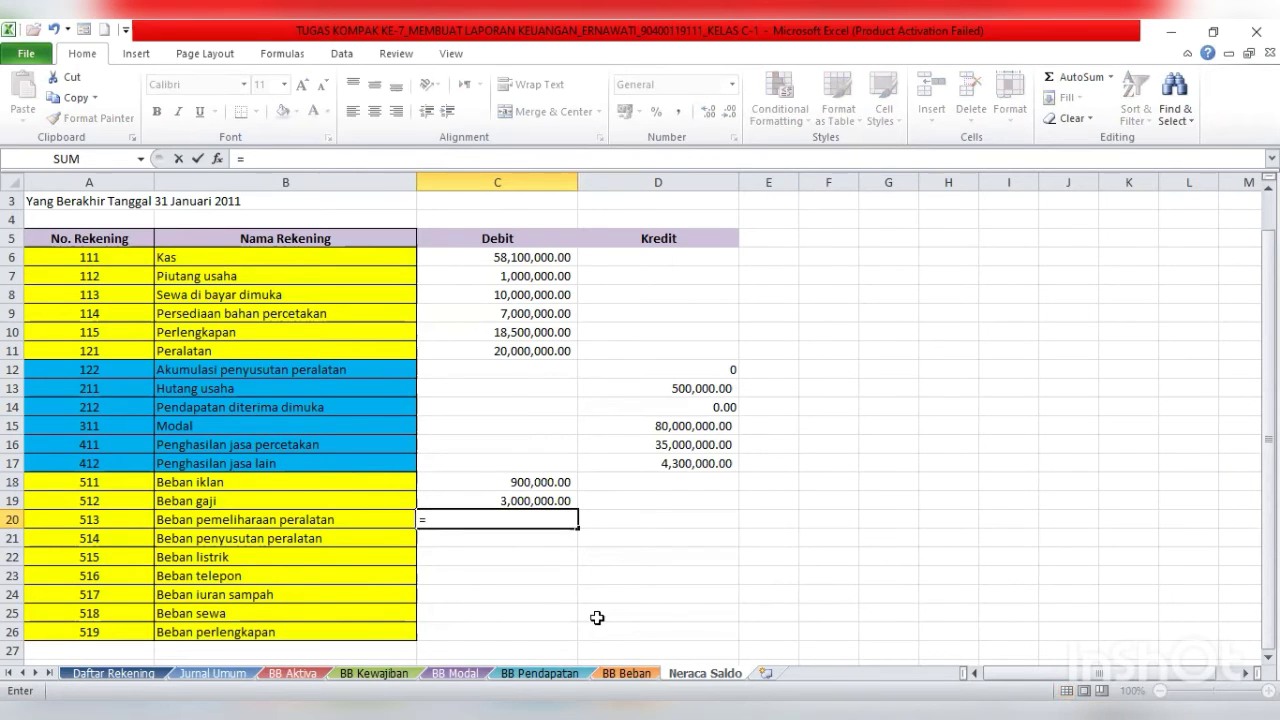
{"action": "left_click", "coordinate": [626, 673]}
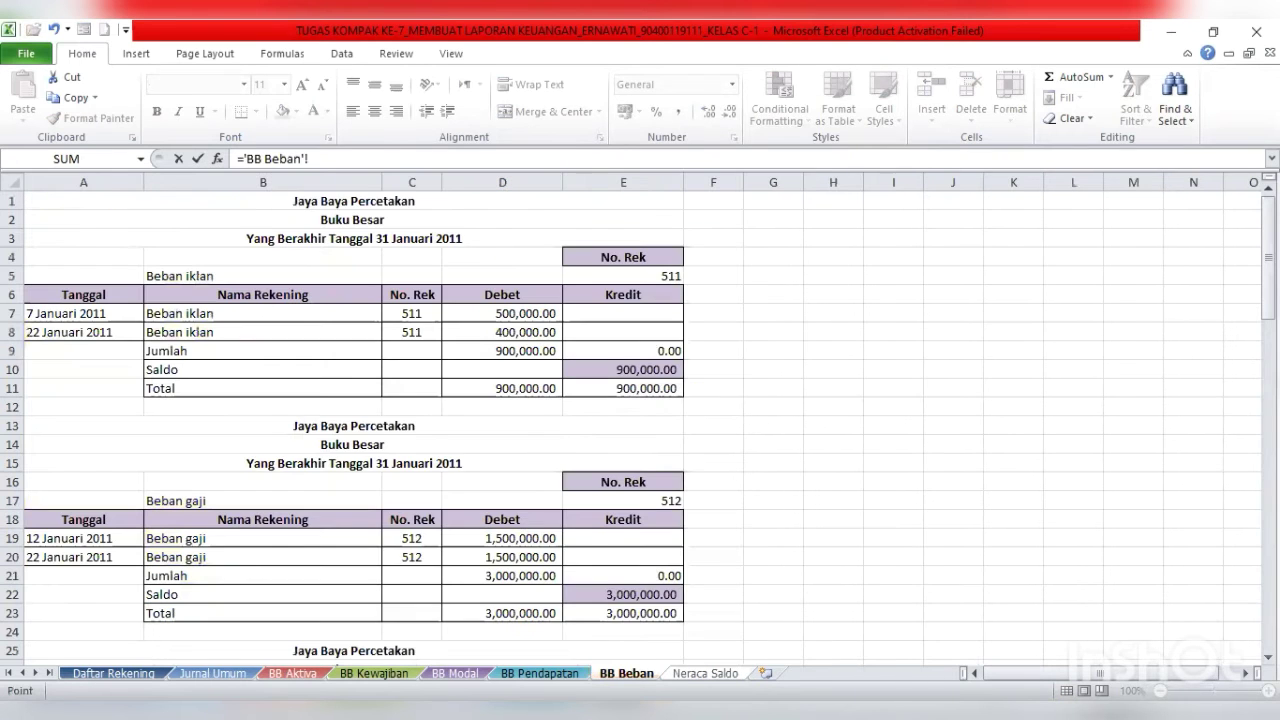
{"action": "key", "text": "Down"}
{"action": "key", "text": "Down"}
{"action": "key", "text": "Down"}
{"action": "key", "text": "Down"}
{"action": "key", "text": "Down"}
{"action": "key", "text": "Down"}
{"action": "key", "text": "Down"}
{"action": "key", "text": "Down"}
{"action": "key", "text": "Down"}
{"action": "key", "text": "Down"}
{"action": "key", "text": "Down"}
{"action": "key", "text": "Down"}
{"action": "key", "text": "Down"}
{"action": "key", "text": "Down"}
{"action": "key", "text": "Down"}
{"action": "key", "text": "Down"}
{"action": "key", "text": "Down"}
{"action": "key", "text": "Down"}
{"action": "key", "text": "Down"}
{"action": "key", "text": "Down"}
{"action": "key", "text": "Down"}
{"action": "key", "text": "Down"}
{"action": "key", "text": "Down"}
{"action": "key", "text": "Down"}
{"action": "key", "text": "Down"}
{"action": "key", "text": "Down"}
{"action": "key", "text": "Down"}
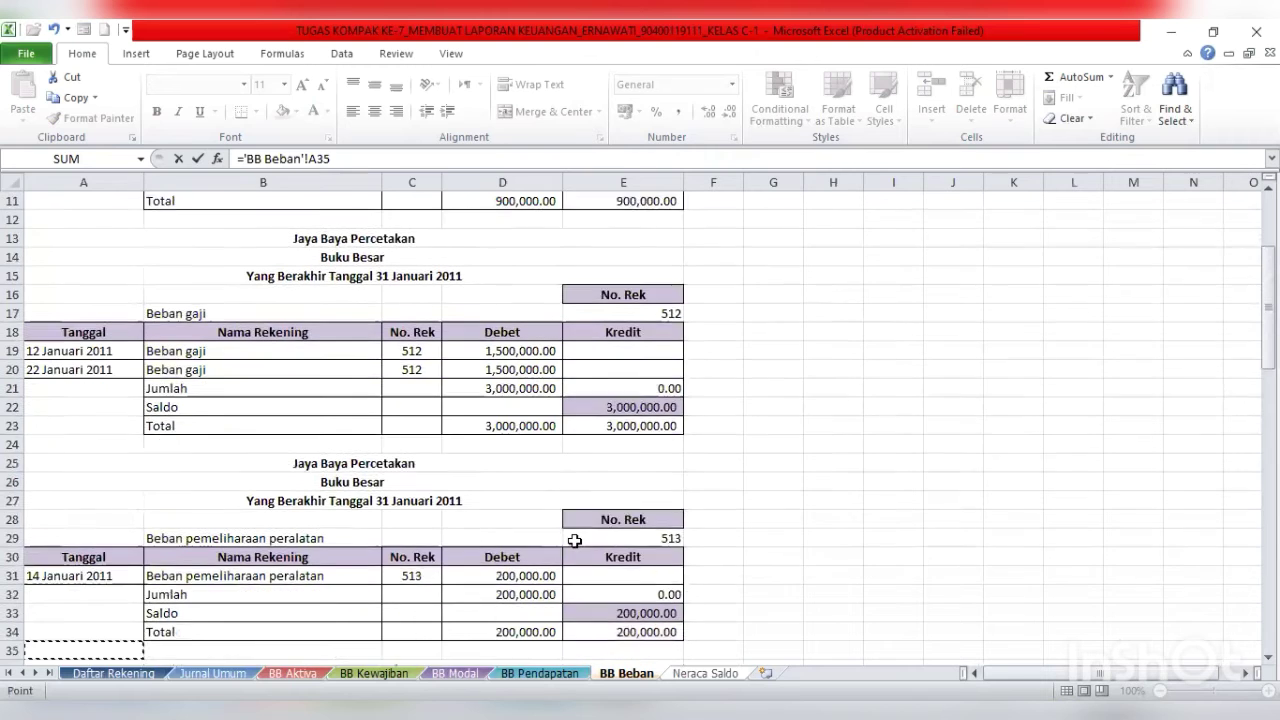
{"action": "left_click", "coordinate": [611, 595]}
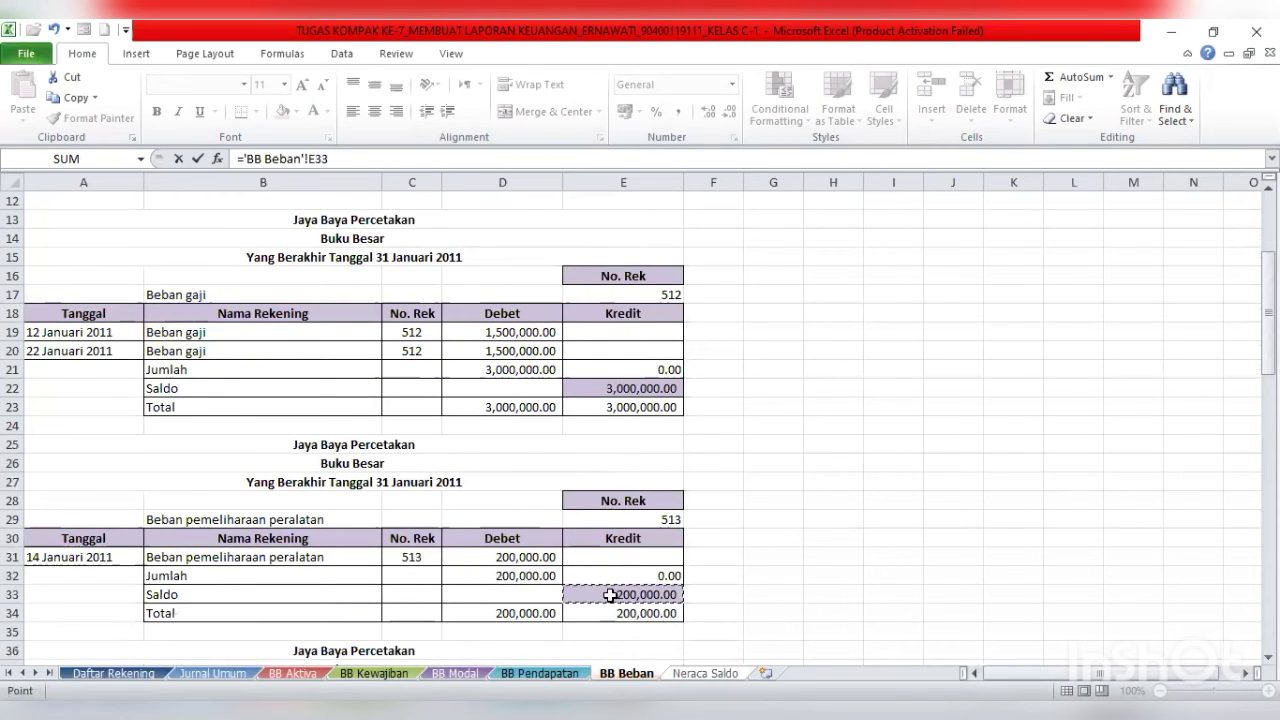
{"action": "key", "text": "Return"}
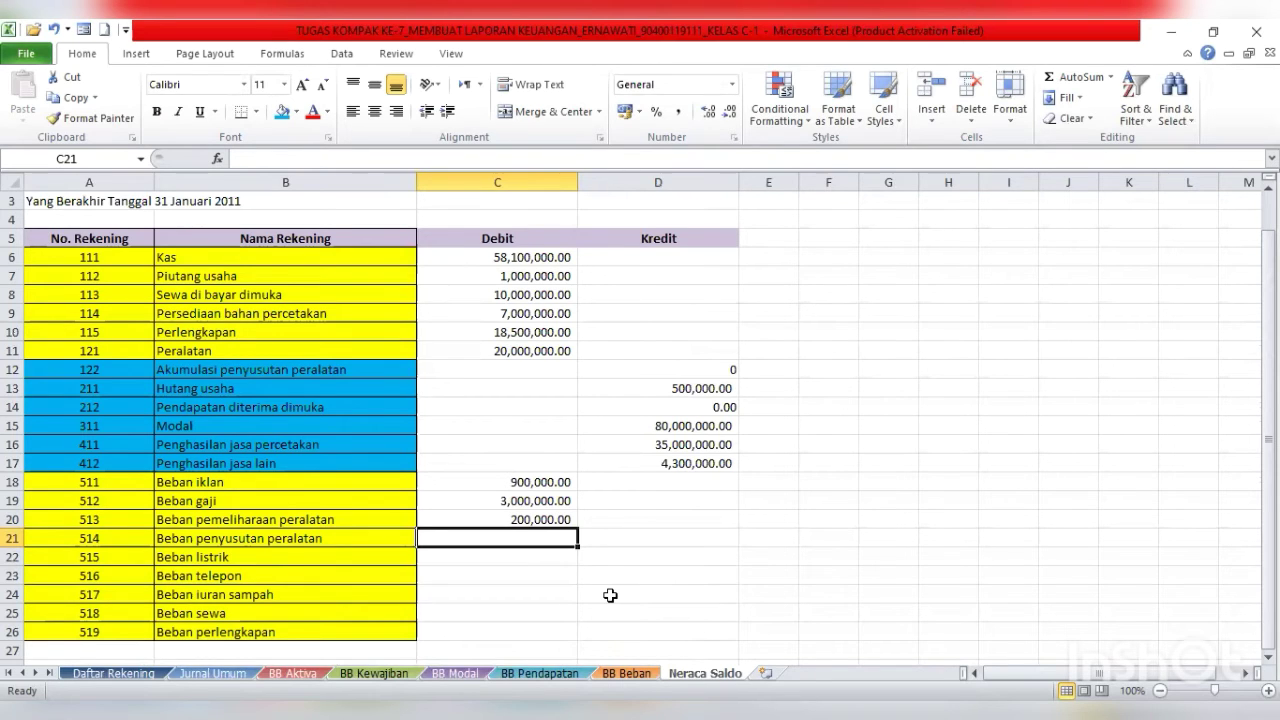
- Link the Debit cell of Beban penyusutan peralatan (C21) to the empty Debet cell D42 of its ledger on the BB Beban sheet
{"action": "type", "text": "="}
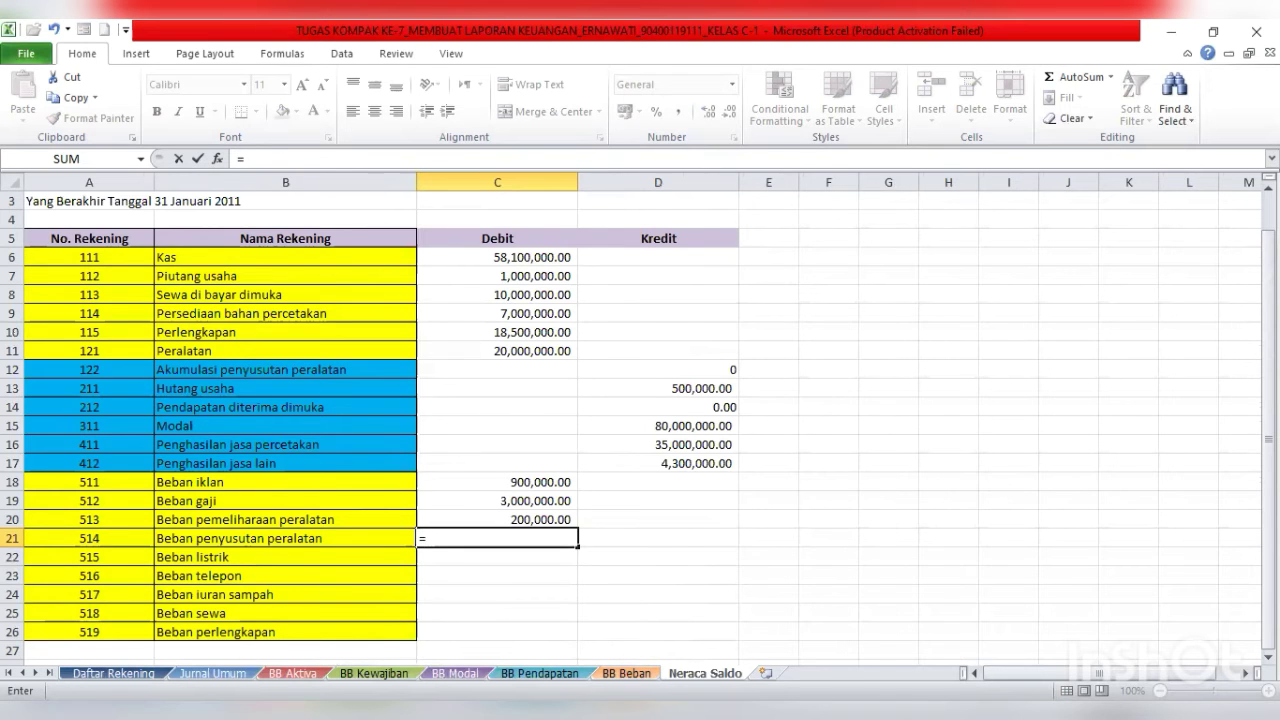
{"action": "key", "text": "ctrl+Page_Up"}
{"action": "key", "text": "Down"}
{"action": "key", "text": "Down"}
{"action": "key", "text": "Down"}
{"action": "key", "text": "Down"}
{"action": "key", "text": "Down"}
{"action": "key", "text": "Down"}
{"action": "key", "text": "Down"}
{"action": "key", "text": "Down"}
{"action": "key", "text": "Down"}
{"action": "key", "text": "Down"}
{"action": "key", "text": "Down"}
{"action": "key", "text": "Down"}
{"action": "key", "text": "Down"}
{"action": "key", "text": "Down"}
{"action": "key", "text": "Down"}
{"action": "key", "text": "Down"}
{"action": "key", "text": "Down"}
{"action": "key", "text": "Down"}
{"action": "key", "text": "Down"}
{"action": "key", "text": "Down"}
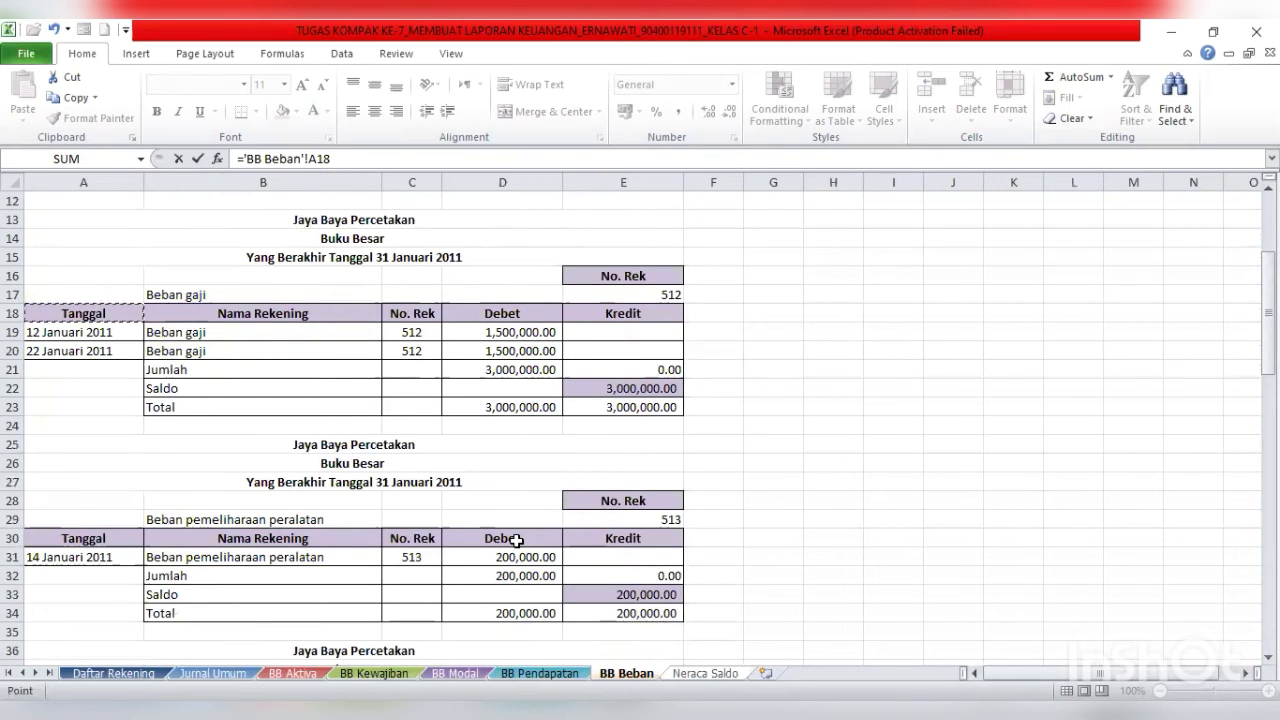
{"action": "key", "text": "Down"}
{"action": "key", "text": "Down"}
{"action": "key", "text": "Down"}
{"action": "key", "text": "Down"}
{"action": "key", "text": "Down"}
{"action": "key", "text": "Down"}
{"action": "key", "text": "Down"}
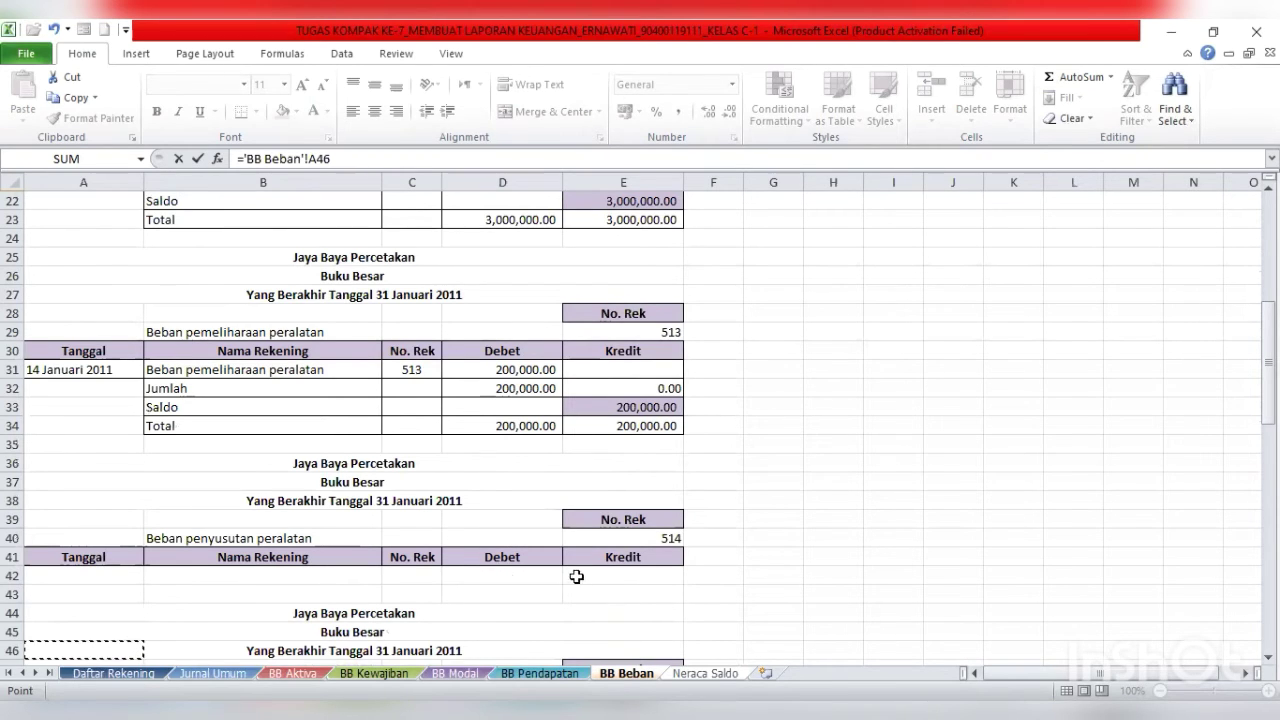
{"action": "left_click", "coordinate": [527, 577]}
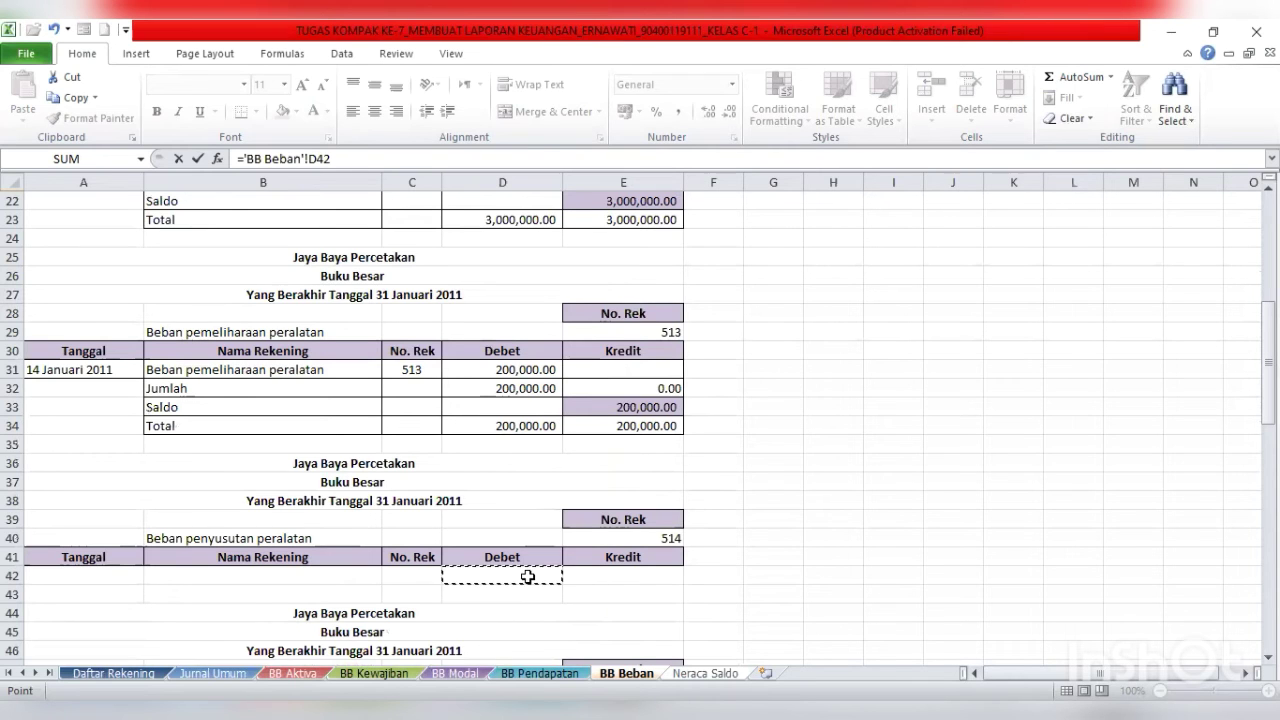
{"action": "key", "text": "Return"}
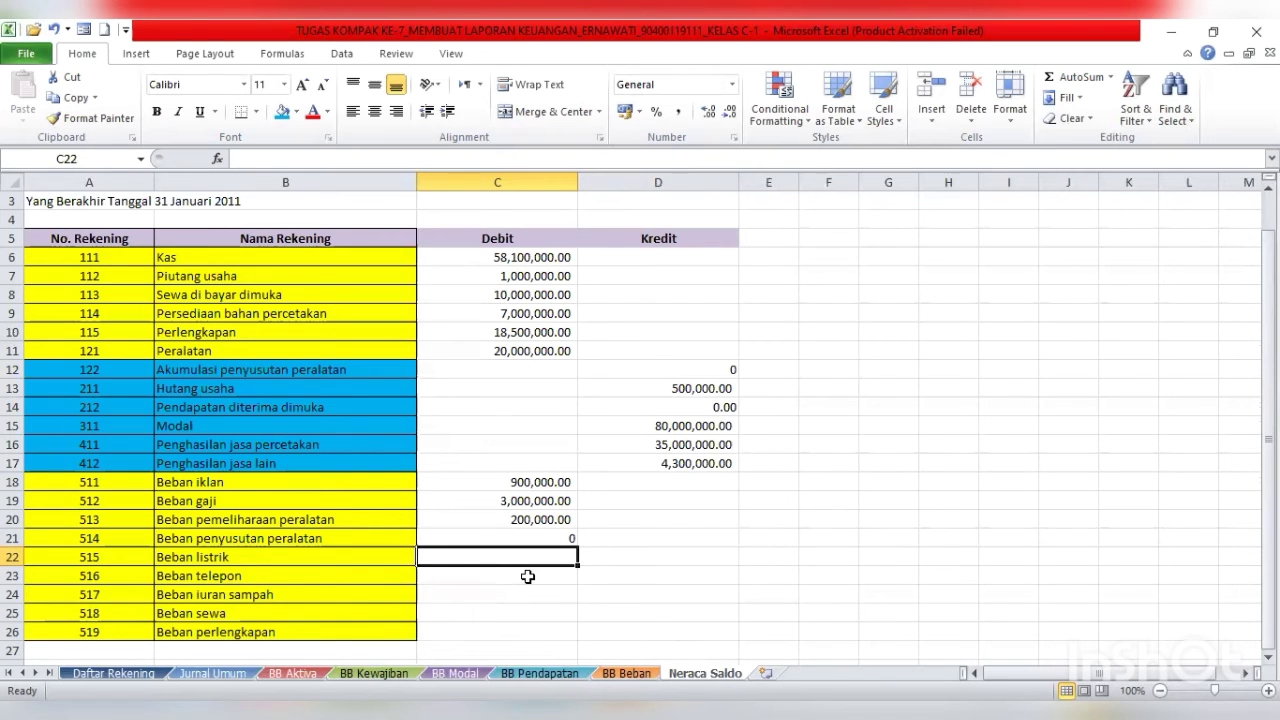
- Link the Debit cell of Beban listrik (C22) to its Saldo cell E52 on the BB Beban sheet
{"action": "type", "text": "="}
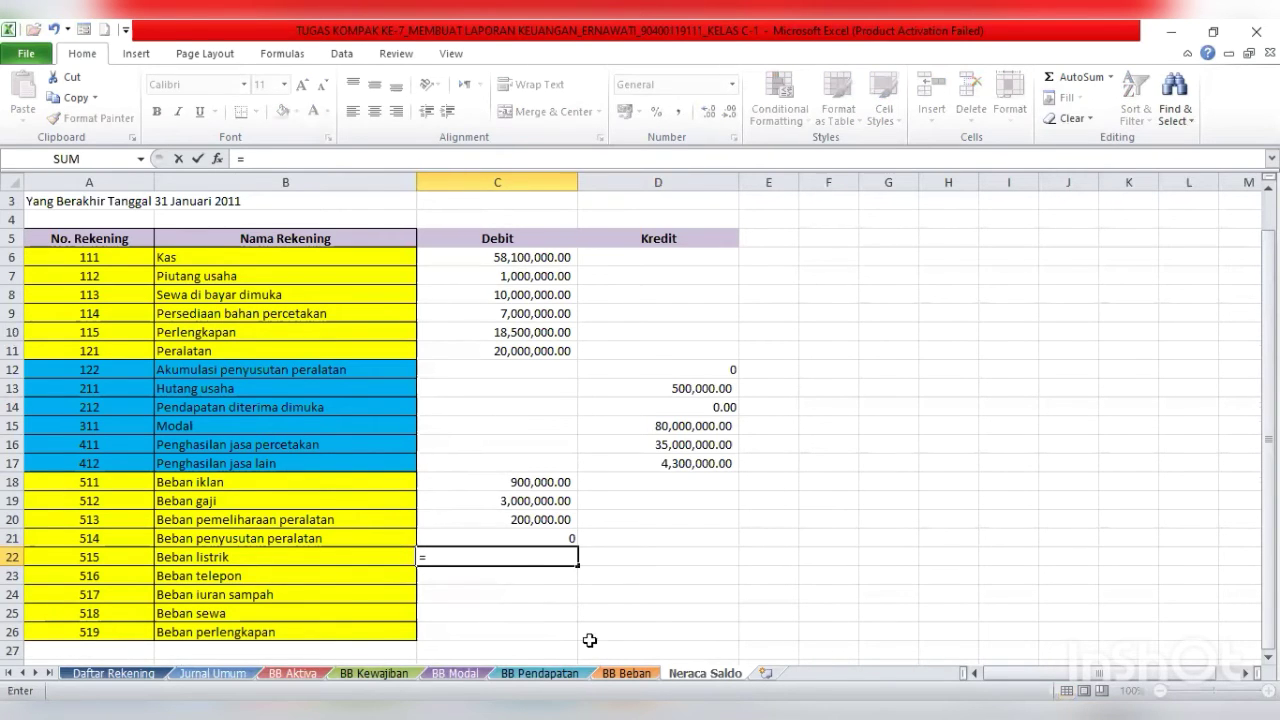
{"action": "key", "text": "ctrl+Page_Up"}
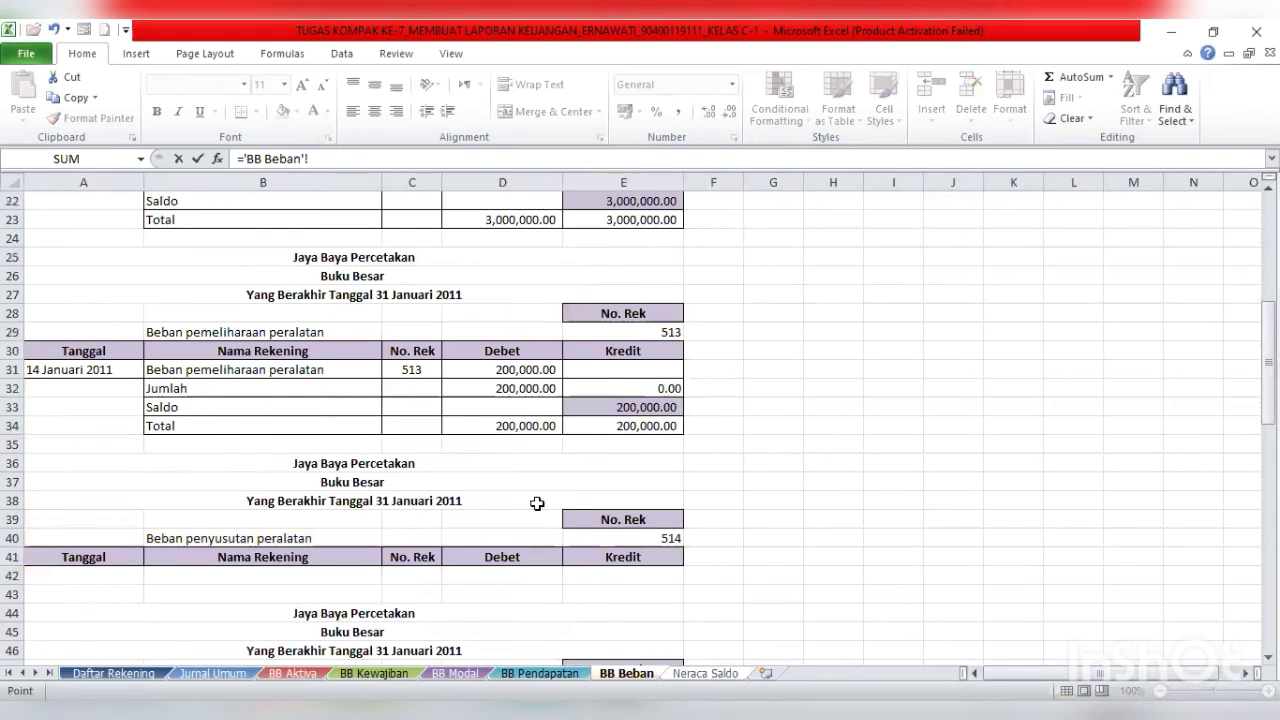
{"action": "key", "text": "Down"}
{"action": "key", "text": "Down"}
{"action": "key", "text": "Down"}
{"action": "key", "text": "Down"}
{"action": "key", "text": "Down"}
{"action": "key", "text": "Down"}
{"action": "key", "text": "Down"}
{"action": "key", "text": "Down"}
{"action": "key", "text": "Down"}
{"action": "key", "text": "Down"}
{"action": "key", "text": "Down"}
{"action": "key", "text": "Down"}
{"action": "key", "text": "Down"}
{"action": "key", "text": "Down"}
{"action": "key", "text": "Down"}
{"action": "key", "text": "Down"}
{"action": "key", "text": "Down"}
{"action": "key", "text": "Down"}
{"action": "key", "text": "Down"}
{"action": "key", "text": "Down"}
{"action": "key", "text": "Down"}
{"action": "key", "text": "Down"}
{"action": "key", "text": "Down"}
{"action": "key", "text": "Down"}
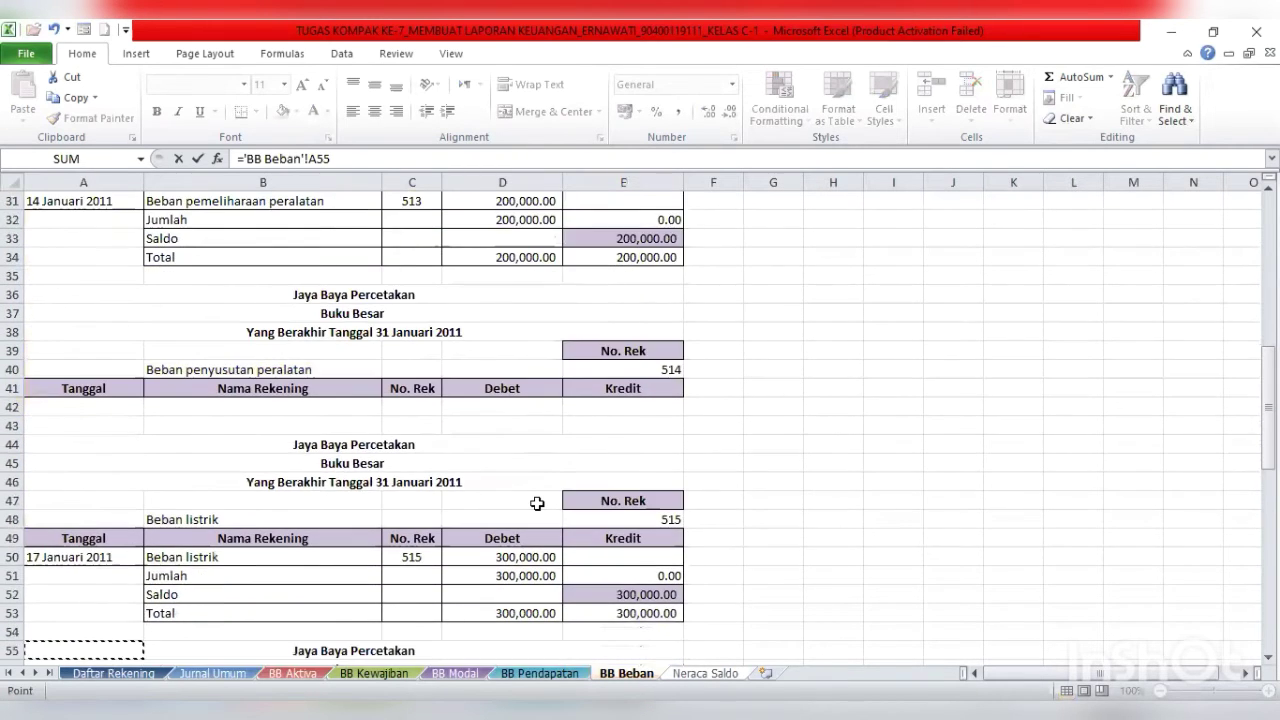
{"action": "left_click", "coordinate": [593, 600]}
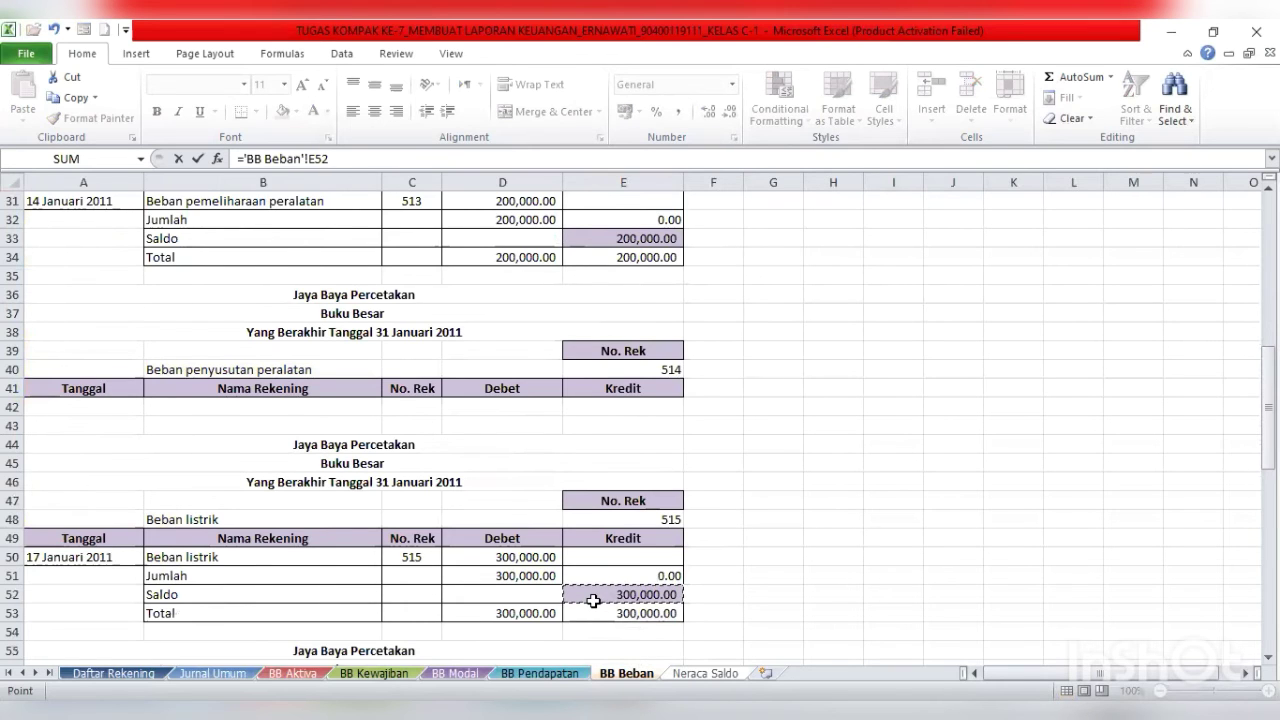
{"action": "key", "text": "Return"}
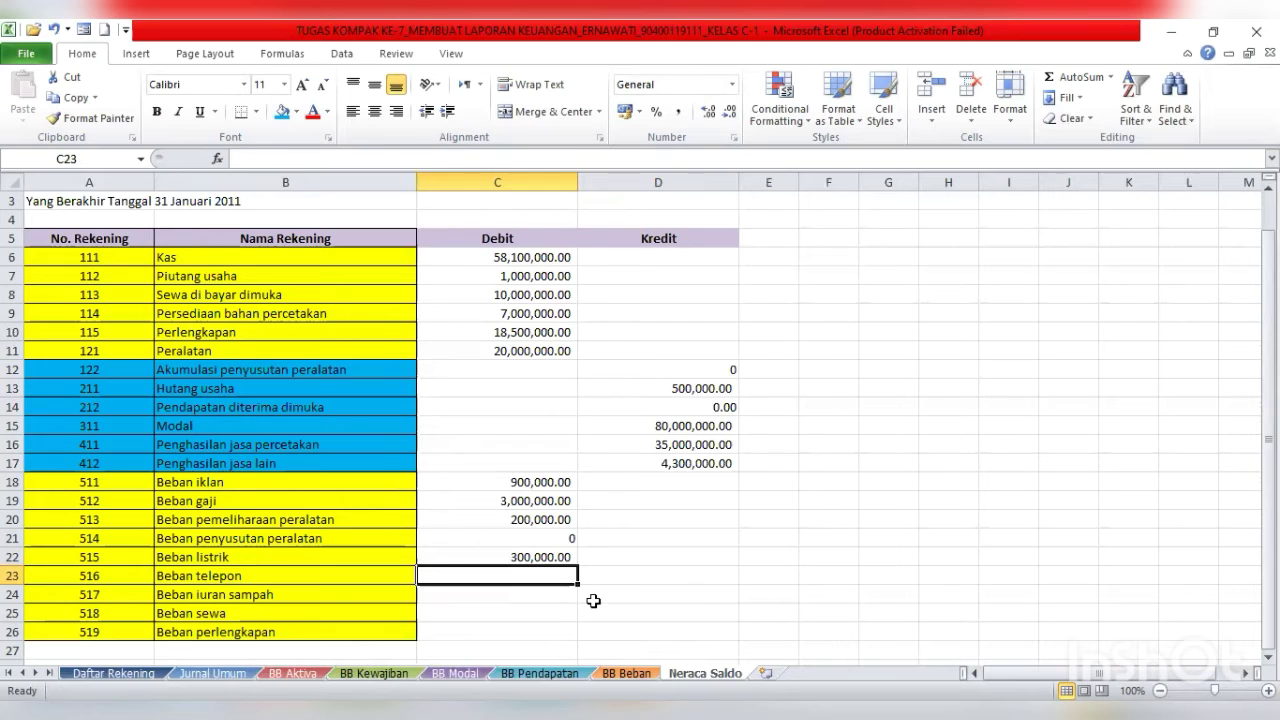
- Link the Debit cell of Beban telepon (C23) to its Saldo cell E64 on the BB Beban sheet
{"action": "type", "text": "="}
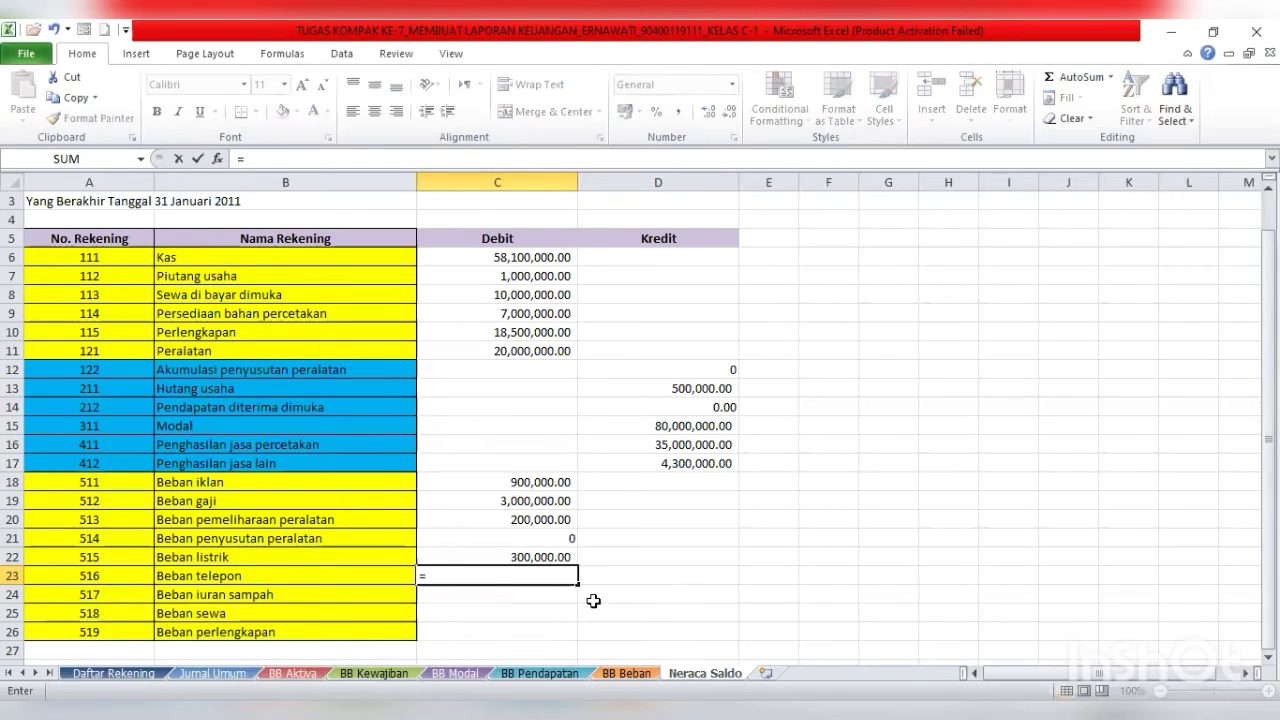
{"action": "left_click", "coordinate": [626, 673]}
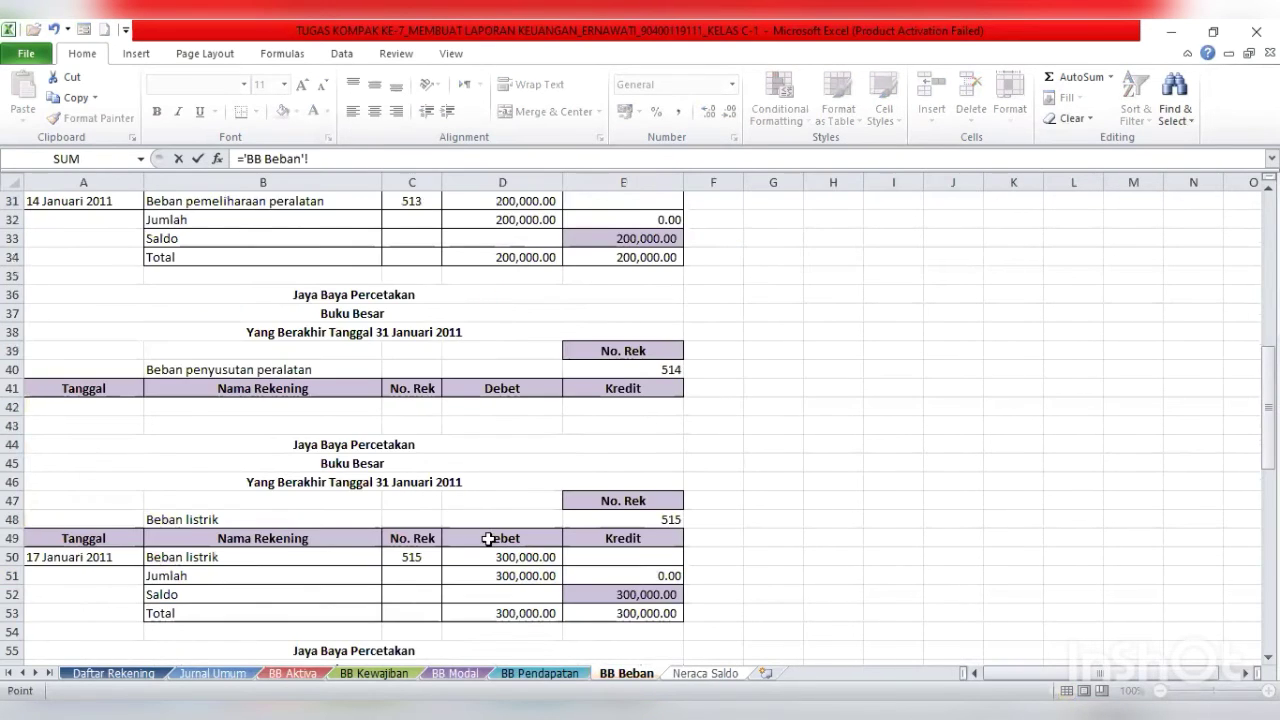
{"action": "key", "text": "Down"}
{"action": "key", "text": "Down"}
{"action": "key", "text": "Down"}
{"action": "key", "text": "Down"}
{"action": "key", "text": "Down"}
{"action": "key", "text": "Down"}
{"action": "key", "text": "Down"}
{"action": "key", "text": "Down"}
{"action": "key", "text": "Down"}
{"action": "key", "text": "Down"}
{"action": "key", "text": "Down"}
{"action": "key", "text": "Down"}
{"action": "key", "text": "Down"}
{"action": "key", "text": "Down"}
{"action": "key", "text": "Down"}
{"action": "key", "text": "Down"}
{"action": "key", "text": "Down"}
{"action": "key", "text": "Down"}
{"action": "key", "text": "Down"}
{"action": "key", "text": "Down"}
{"action": "key", "text": "Down"}
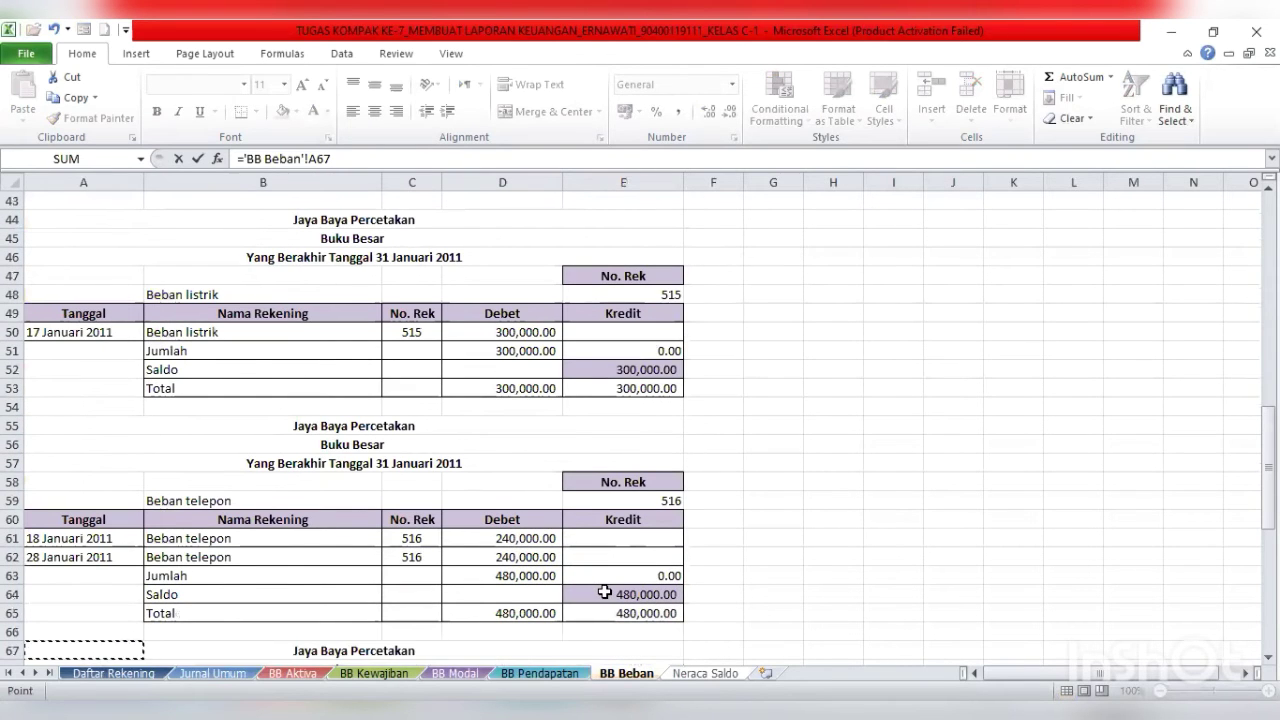
{"action": "left_click", "coordinate": [609, 592]}
{"action": "key", "text": "Return"}
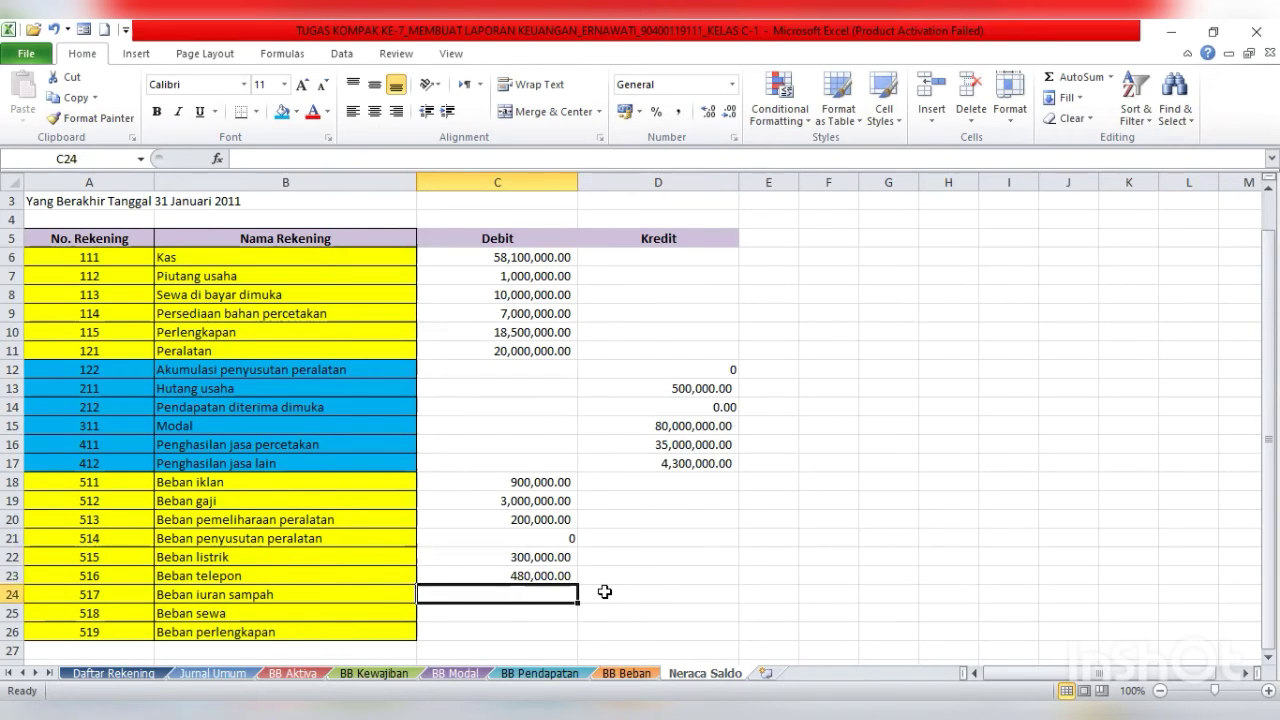
- Link the Debit cell of Beban iuran sampah (C24) to its Saldo cell E75 on the BB Beban sheet
{"action": "type", "text": "="}
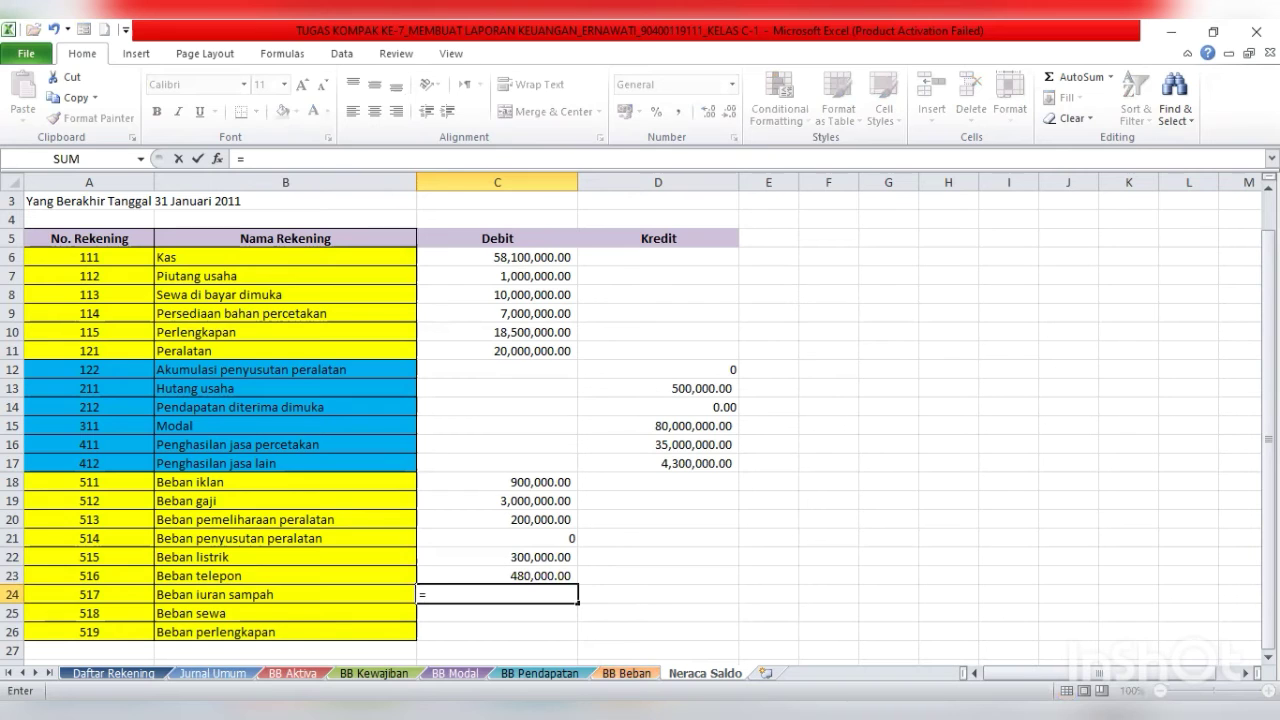
{"action": "left_click", "coordinate": [627, 673]}
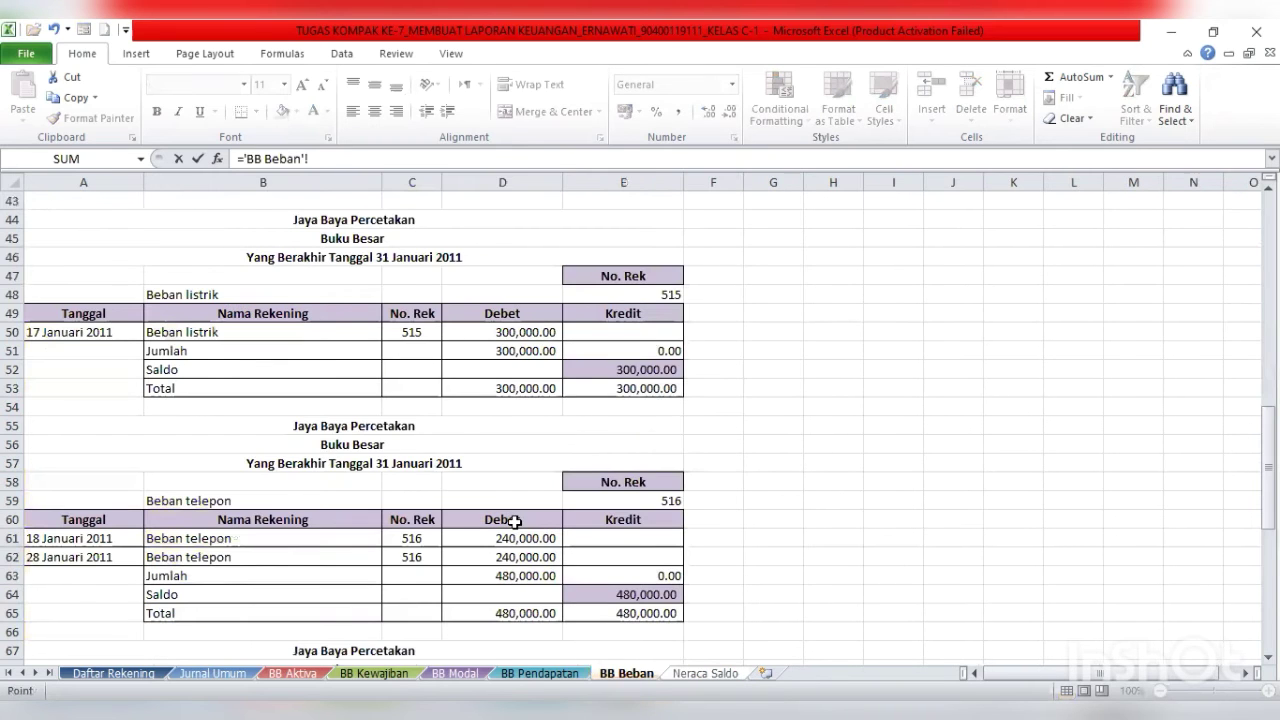
{"action": "key", "text": "Down"}
{"action": "key", "text": "Down"}
{"action": "key", "text": "Down"}
{"action": "key", "text": "Down"}
{"action": "key", "text": "Down"}
{"action": "key", "text": "Down"}
{"action": "key", "text": "Down"}
{"action": "key", "text": "Down"}
{"action": "key", "text": "Down"}
{"action": "key", "text": "Down"}
{"action": "key", "text": "Down"}
{"action": "key", "text": "Down"}
{"action": "key", "text": "Down"}
{"action": "key", "text": "Down"}
{"action": "key", "text": "Down"}
{"action": "key", "text": "Down"}
{"action": "key", "text": "Down"}
{"action": "key", "text": "Down"}
{"action": "key", "text": "Down"}
{"action": "key", "text": "Down"}
{"action": "key", "text": "Down"}
{"action": "key", "text": "Down"}
{"action": "key", "text": "Down"}
{"action": "key", "text": "Down"}
{"action": "key", "text": "Down"}
{"action": "key", "text": "Down"}
{"action": "key", "text": "Down"}
{"action": "key", "text": "Down"}
{"action": "key", "text": "Down"}
{"action": "key", "text": "Down"}
{"action": "key", "text": "Down"}
{"action": "key", "text": "Down"}
{"action": "key", "text": "Down"}
{"action": "key", "text": "Down"}
{"action": "key", "text": "Down"}
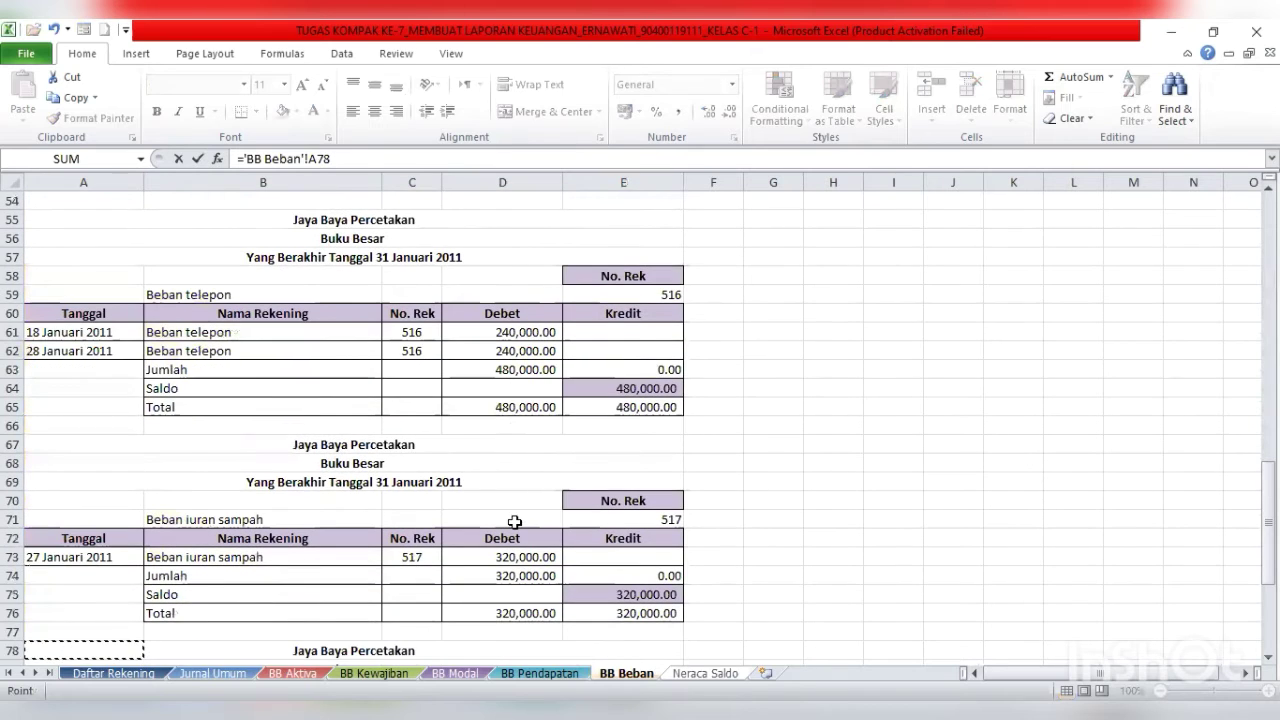
{"action": "left_click", "coordinate": [580, 589]}
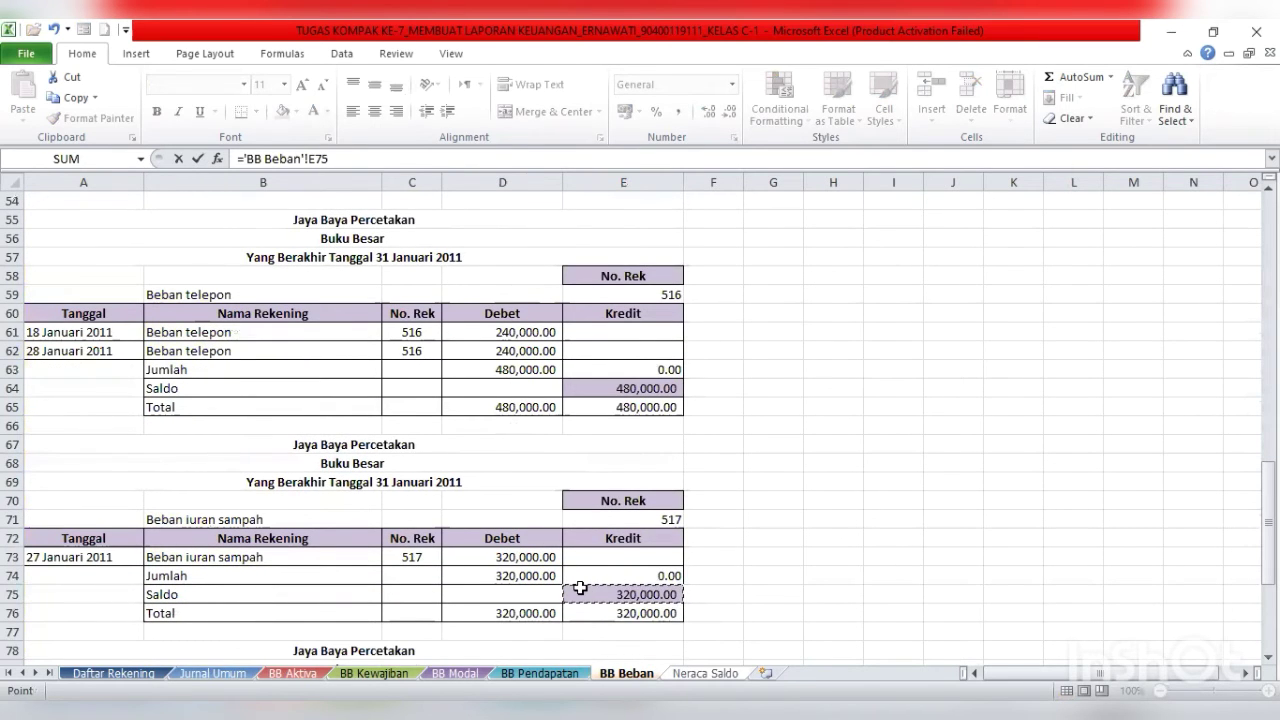
{"action": "key", "text": "Return"}
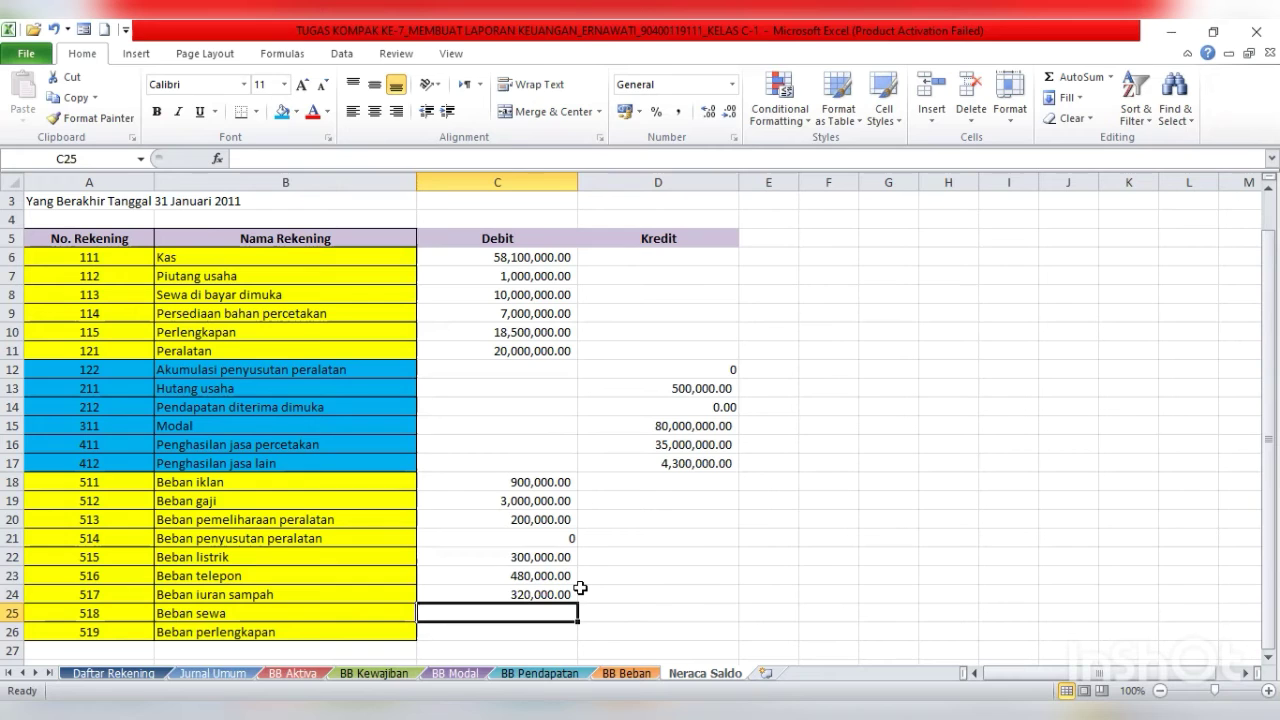
- Link the Debit cell of Beban sewa (C25) to the empty Debet cell D84 of its ledger on the BB Beban sheet
{"action": "type", "text": "="}
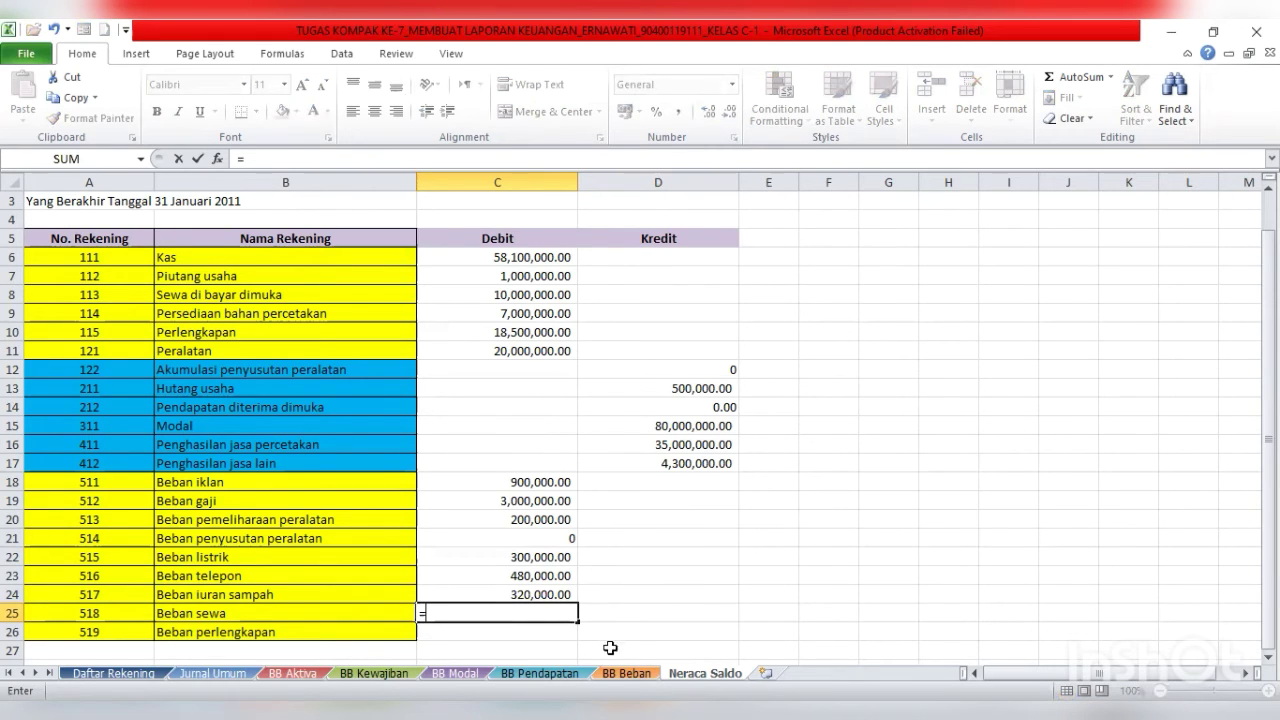
{"action": "left_click", "coordinate": [627, 673]}
{"action": "key", "text": "Down"}
{"action": "key", "text": "Down"}
{"action": "key", "text": "Down"}
{"action": "key", "text": "Down"}
{"action": "key", "text": "Down"}
{"action": "key", "text": "Down"}
{"action": "key", "text": "Down"}
{"action": "key", "text": "Down"}
{"action": "key", "text": "Down"}
{"action": "key", "text": "Down"}
{"action": "key", "text": "Down"}
{"action": "key", "text": "Down"}
{"action": "key", "text": "Down"}
{"action": "key", "text": "Down"}
{"action": "key", "text": "Down"}
{"action": "key", "text": "Down"}
{"action": "key", "text": "Down"}
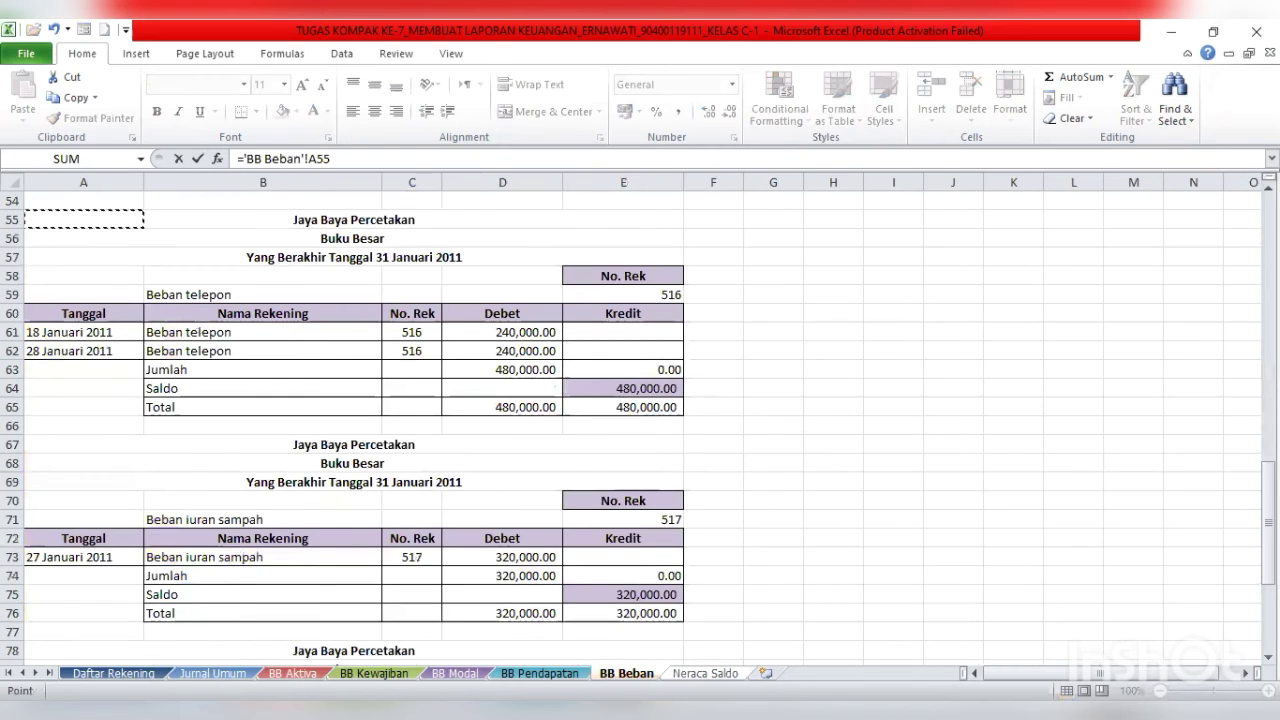
{"action": "key", "text": "Down"}
{"action": "key", "text": "Down"}
{"action": "key", "text": "Down"}
{"action": "key", "text": "Down"}
{"action": "key", "text": "Down"}
{"action": "key", "text": "Down"}
{"action": "key", "text": "Down"}
{"action": "key", "text": "Down"}
{"action": "key", "text": "Down"}
{"action": "key", "text": "Down"}
{"action": "key", "text": "Down"}
{"action": "key", "text": "Down"}
{"action": "key", "text": "Down"}
{"action": "key", "text": "Down"}
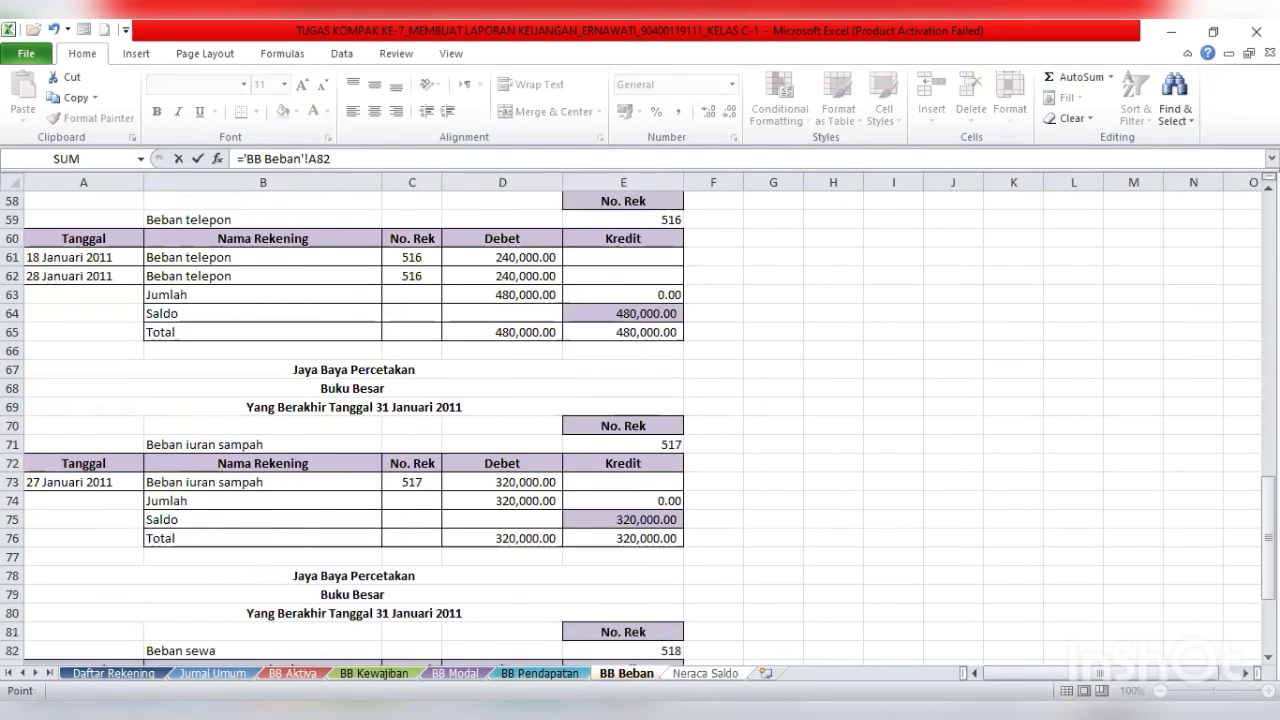
{"action": "key", "text": "Down"}
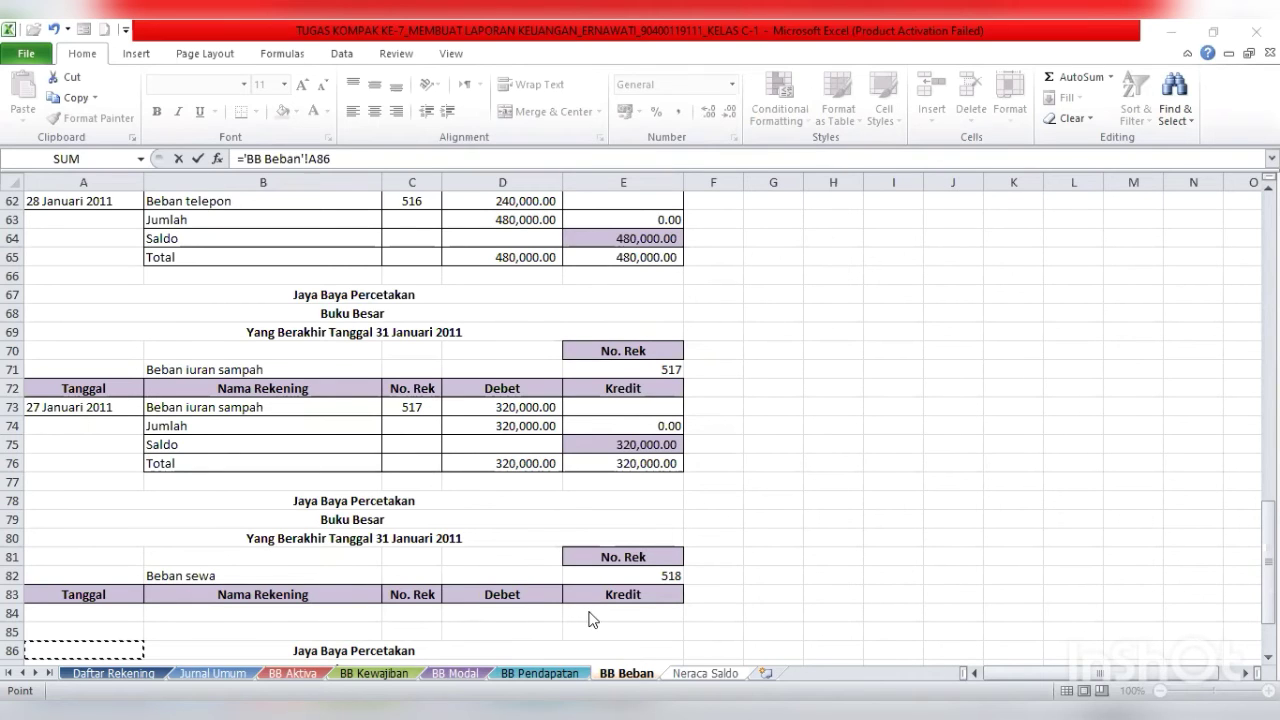
{"action": "left_click", "coordinate": [510, 610]}
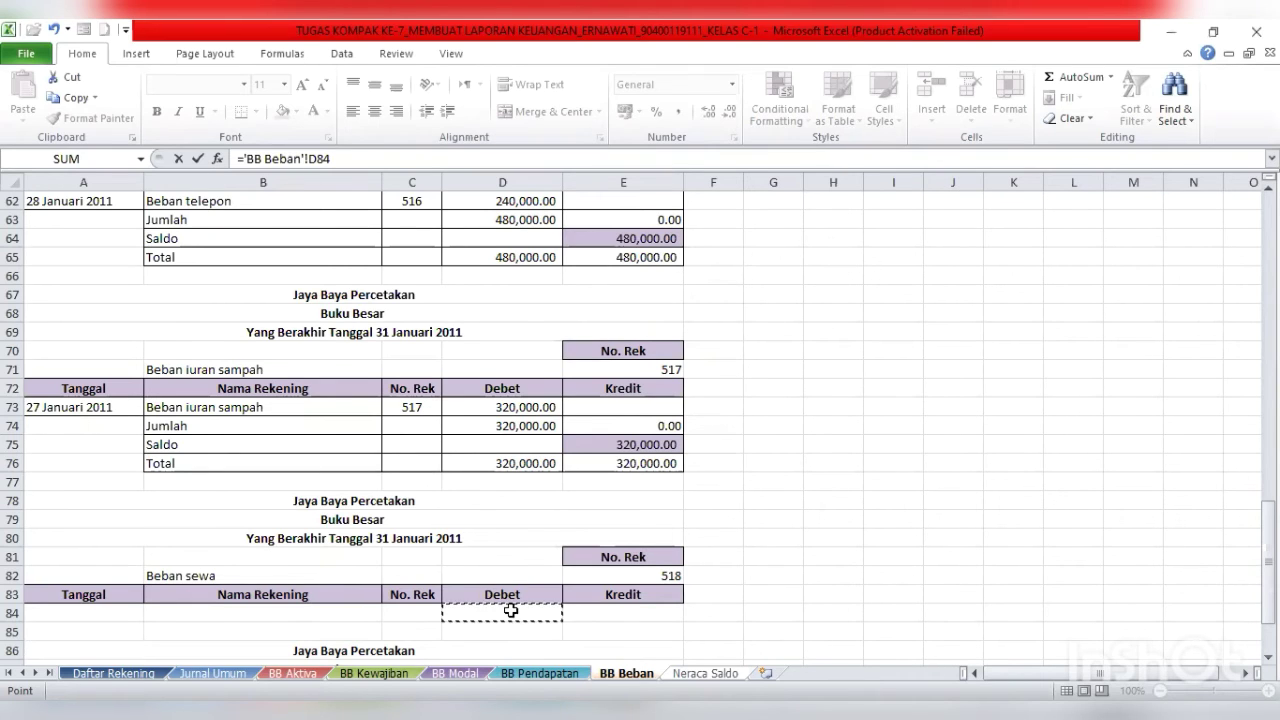
{"action": "key", "text": "Return"}
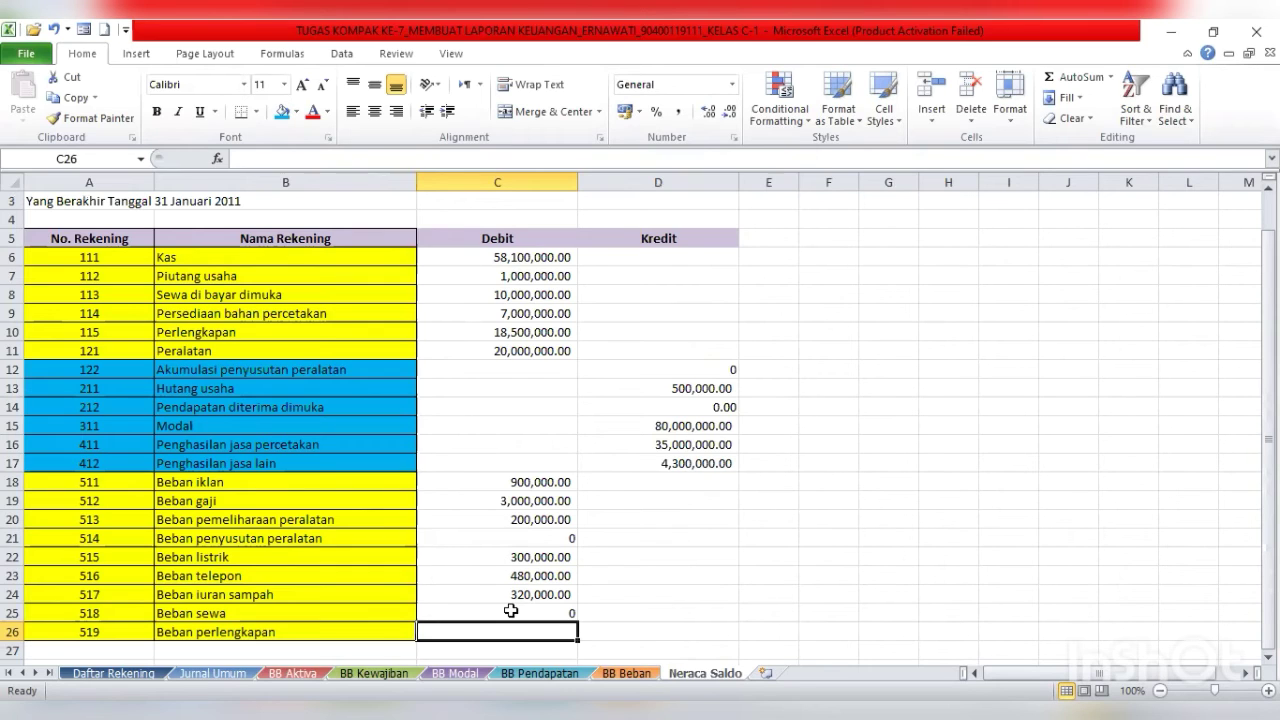
- Link the Debit cell of Beban perlengkapan (C26) to the empty Debet cell D92 of its ledger on the BB Beban sheet
{"action": "type", "text": "="}
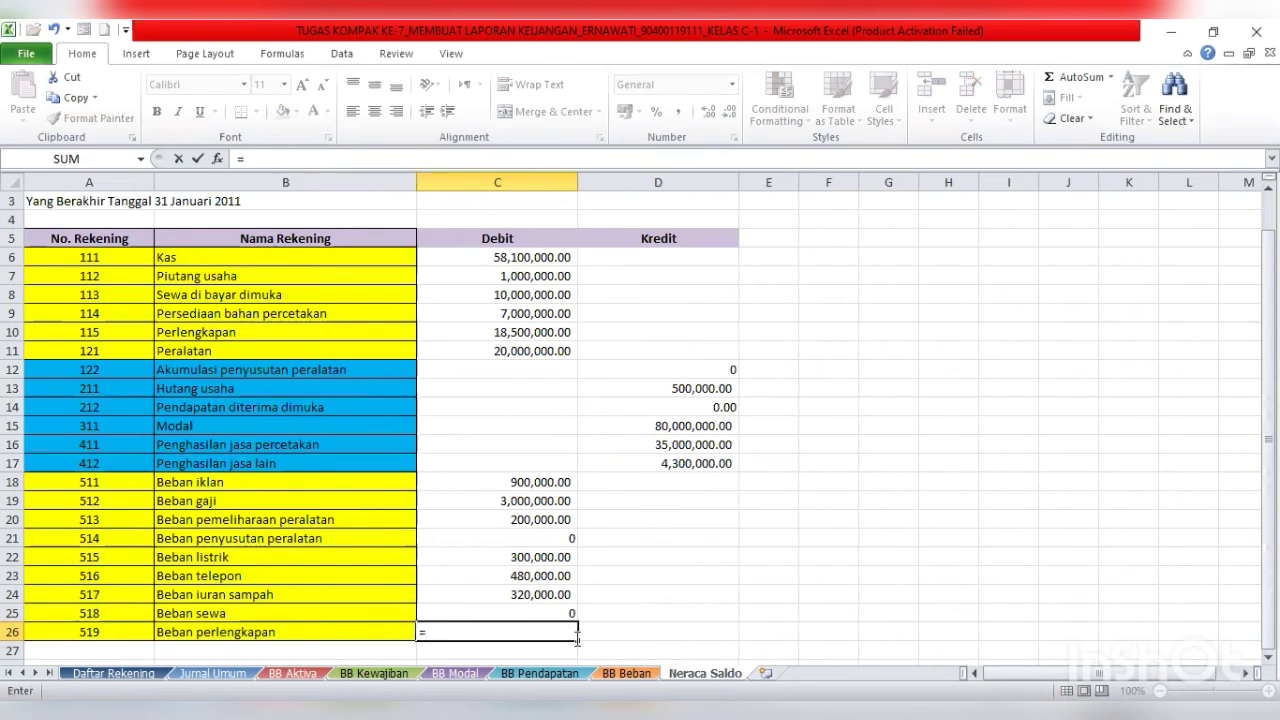
{"action": "left_click", "coordinate": [626, 673]}
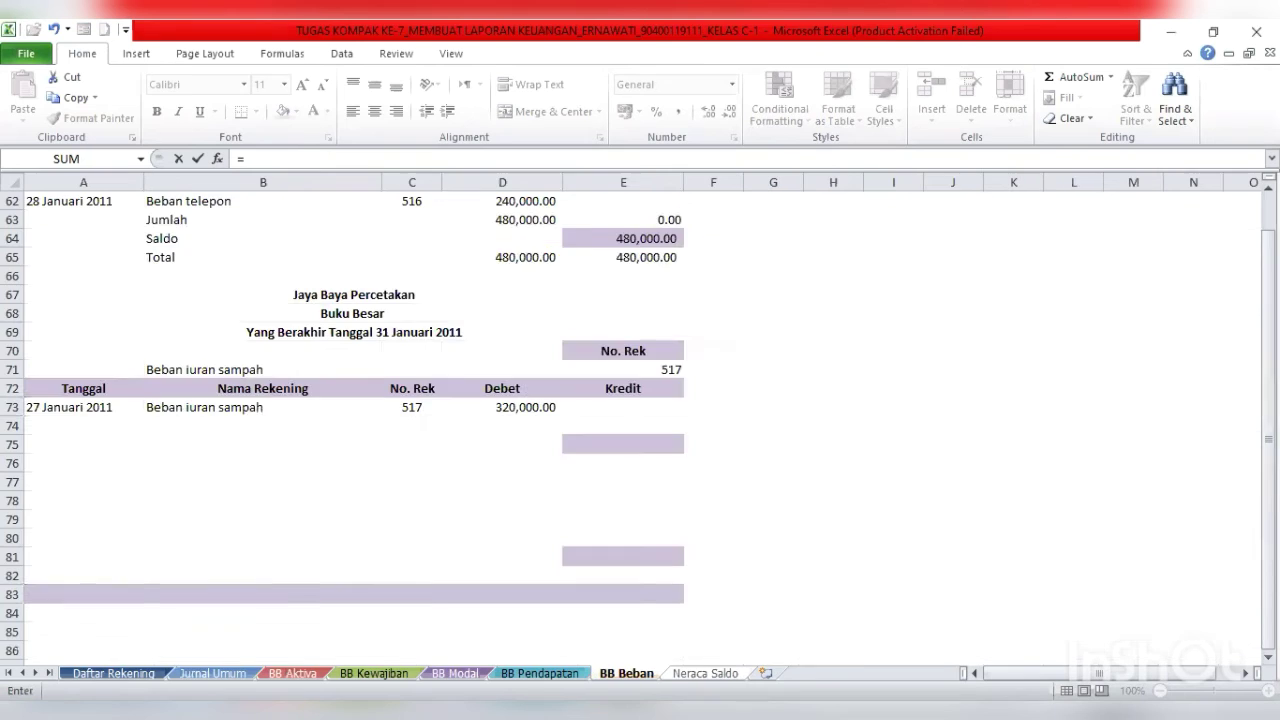
{"action": "key", "text": "Down"}
{"action": "key", "text": "Down"}
{"action": "key", "text": "Down"}
{"action": "key", "text": "Down"}
{"action": "key", "text": "Down"}
{"action": "key", "text": "Down"}
{"action": "key", "text": "Down"}
{"action": "key", "text": "Down"}
{"action": "key", "text": "Down"}
{"action": "key", "text": "Down"}
{"action": "key", "text": "Down"}
{"action": "key", "text": "Down"}
{"action": "key", "text": "Down"}
{"action": "key", "text": "Down"}
{"action": "key", "text": "Down"}
{"action": "key", "text": "Down"}
{"action": "key", "text": "Down"}
{"action": "key", "text": "Down"}
{"action": "key", "text": "Down"}
{"action": "key", "text": "Down"}
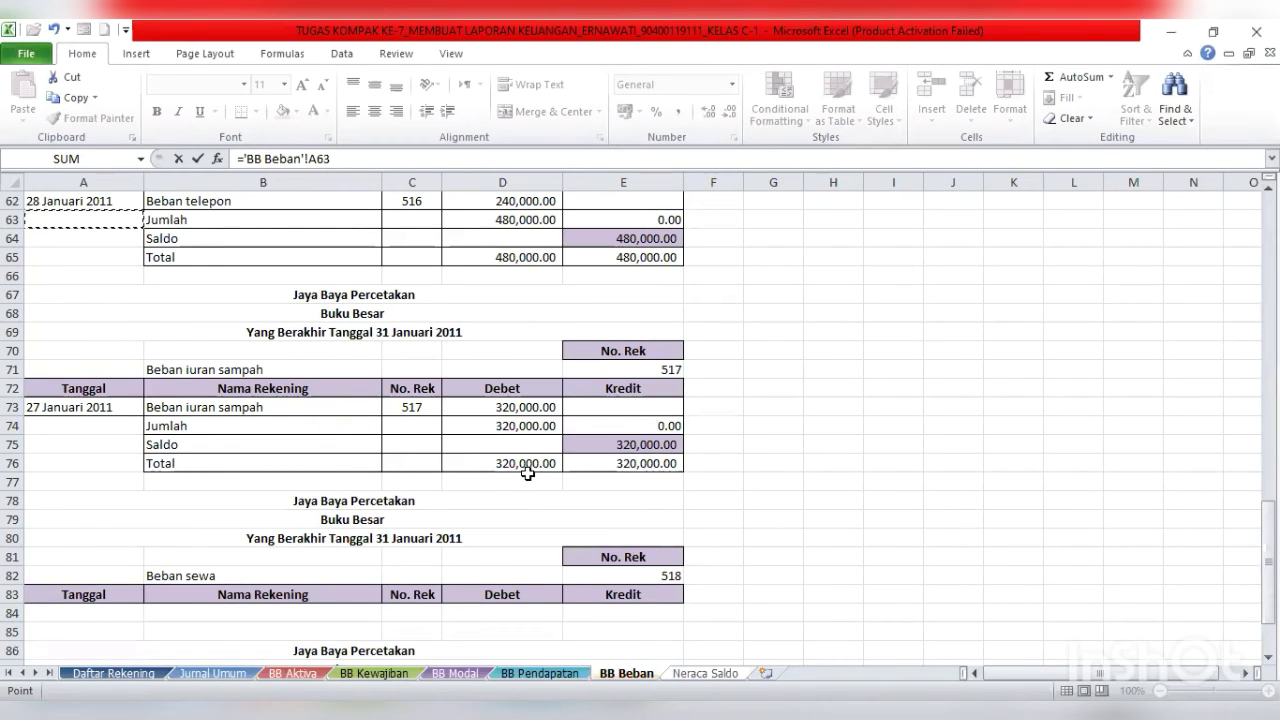
{"action": "key", "text": "Down"}
{"action": "key", "text": "Down"}
{"action": "key", "text": "Down"}
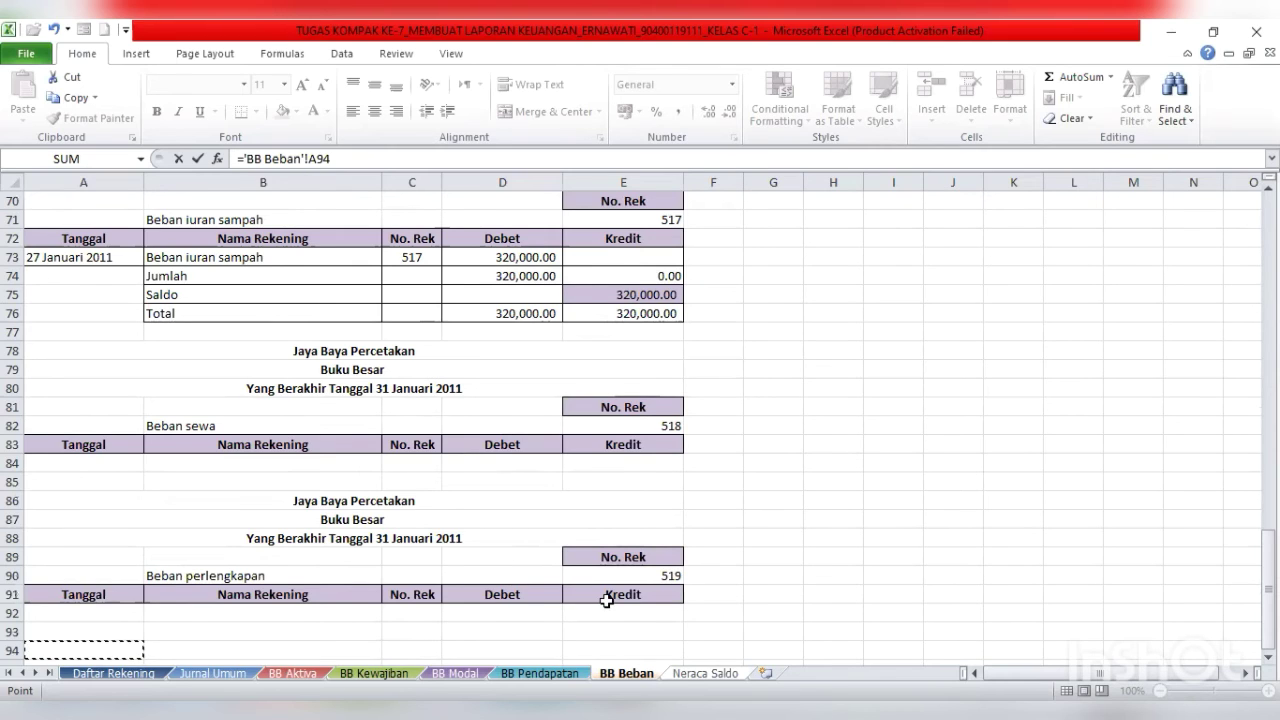
{"action": "left_click", "coordinate": [518, 612]}
{"action": "key", "text": "Return"}
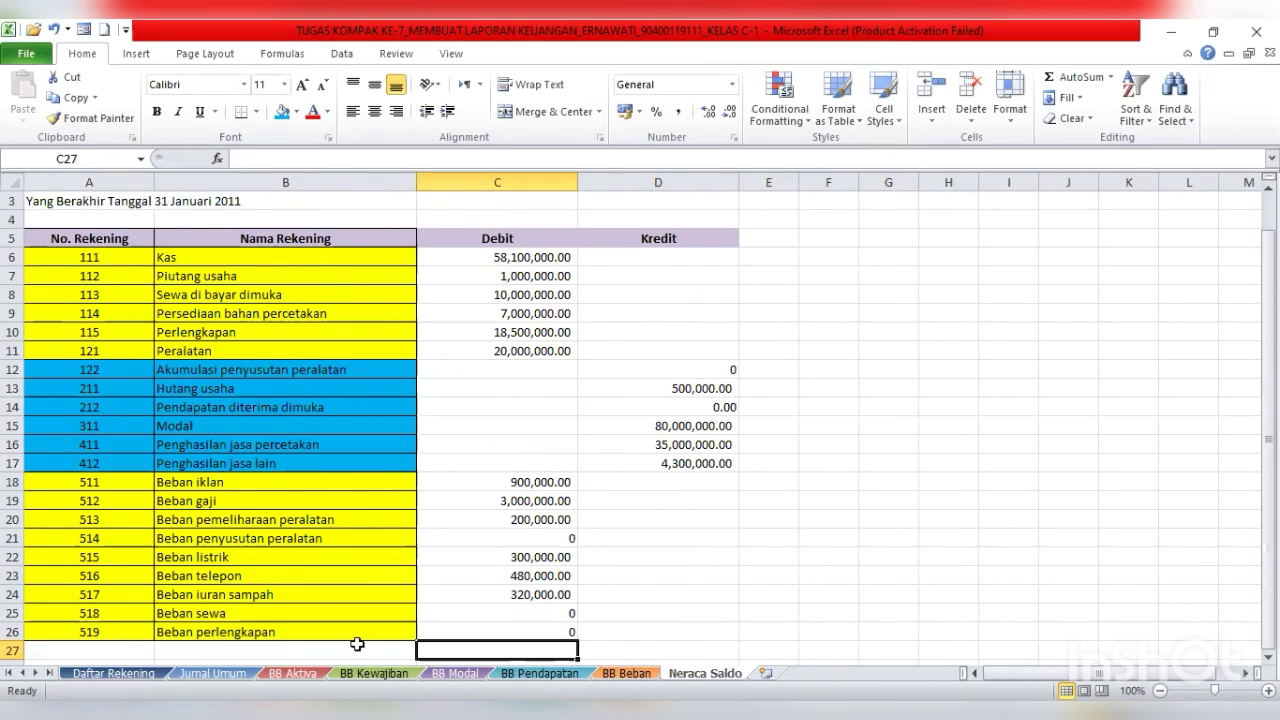
- Add a JUMLAH row in row 27, totalling Debit with =SUM(C6:C26) in C27 and filling the formula across to Kredit in D27
{"action": "left_click", "coordinate": [312, 650]}
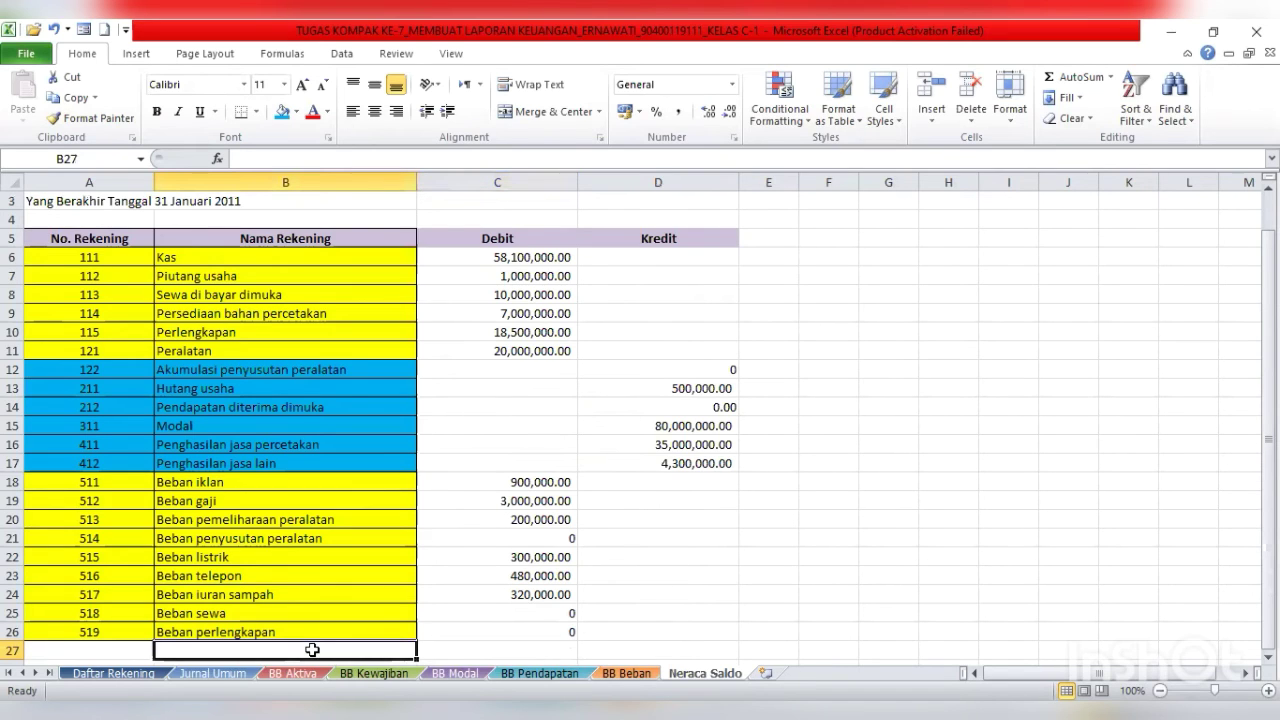
{"action": "type", "text": "JUMLAH"}
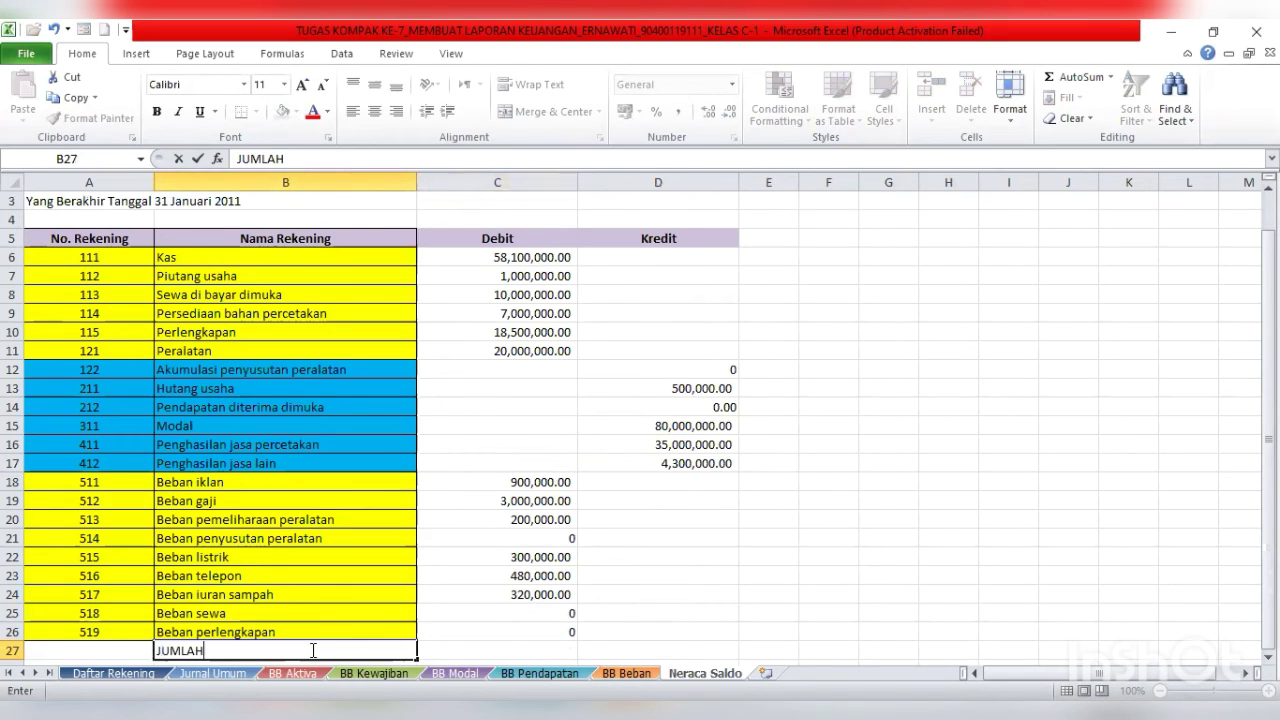
{"action": "left_click", "coordinate": [456, 651]}
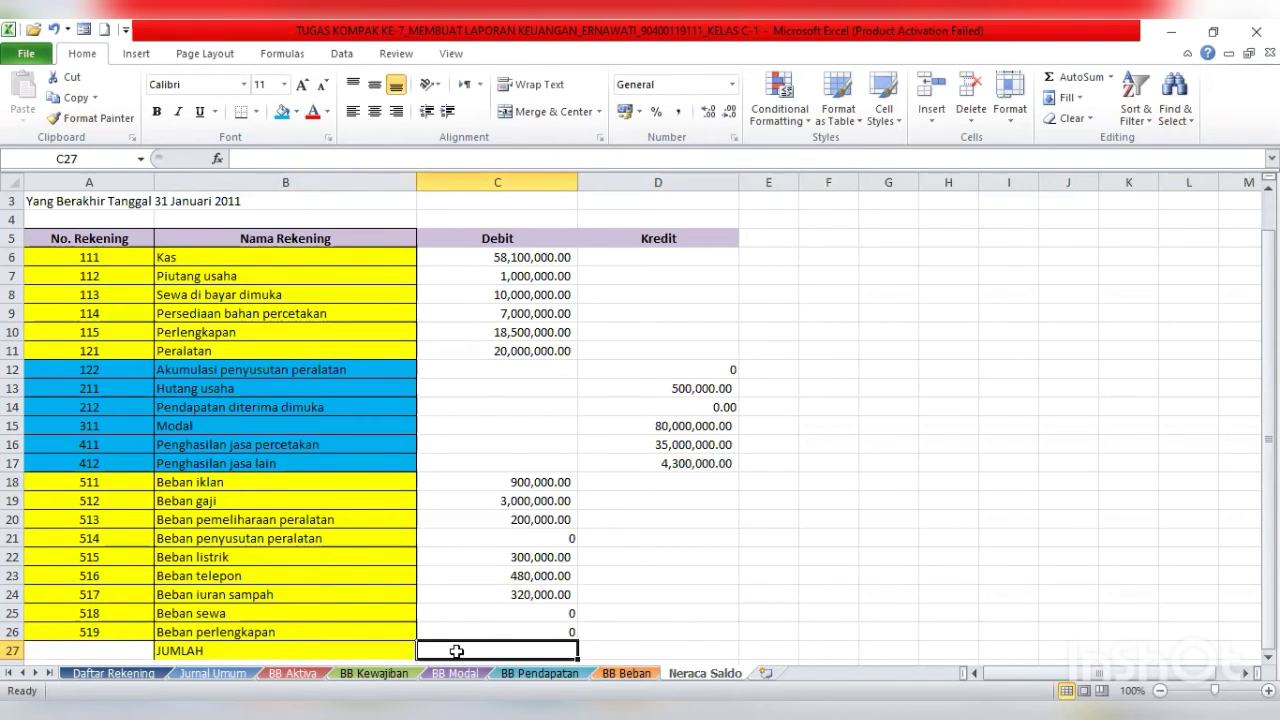
{"action": "type", "text": "=S"}
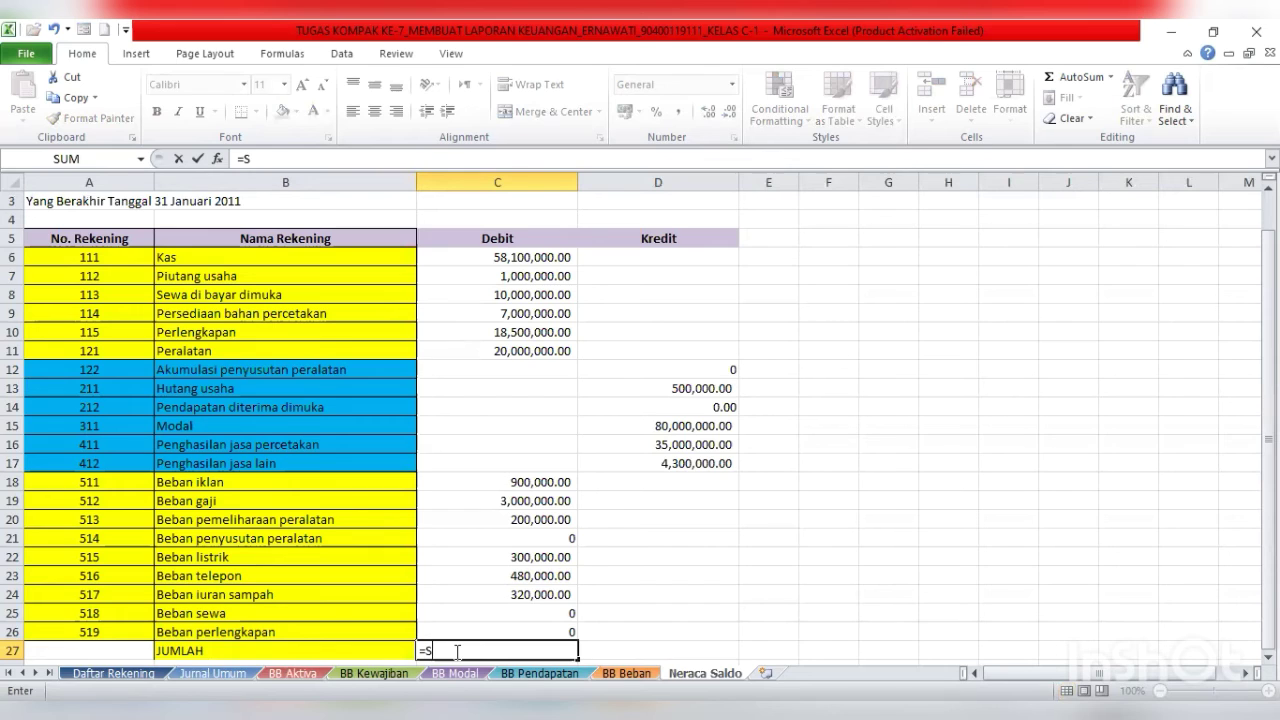
{"action": "type", "text": "UM"}
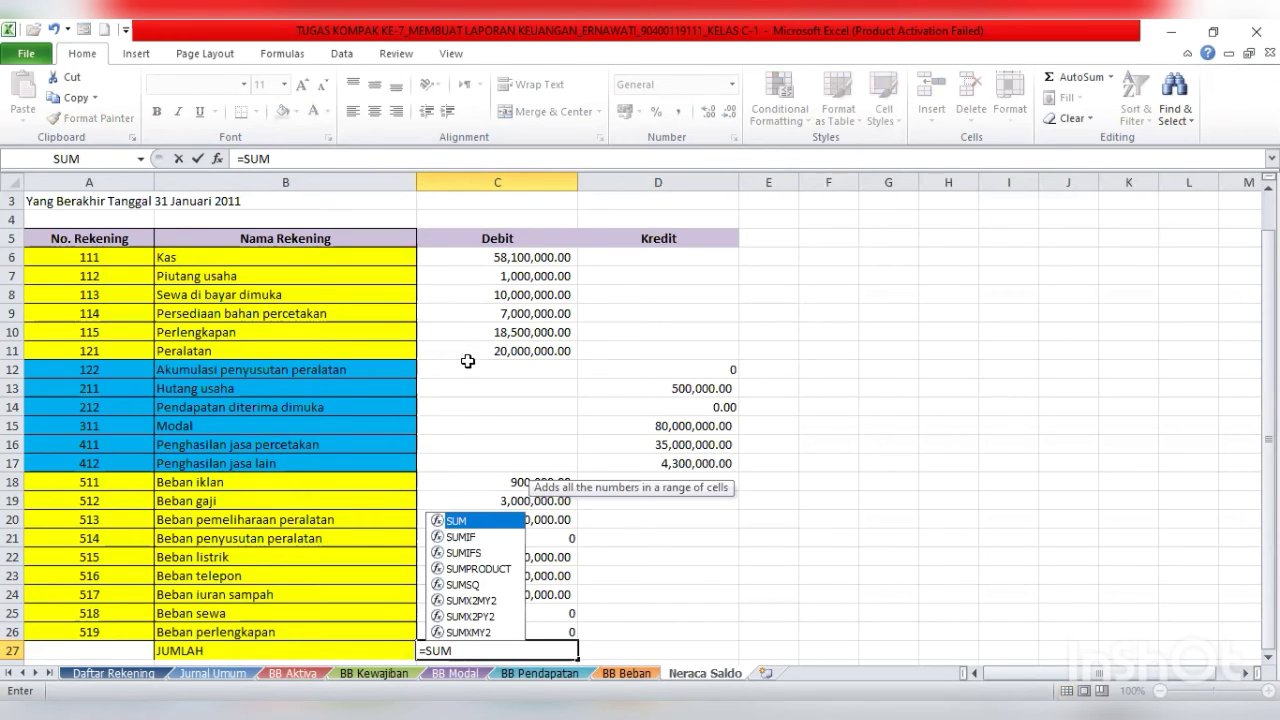
{"action": "type", "text": "("}
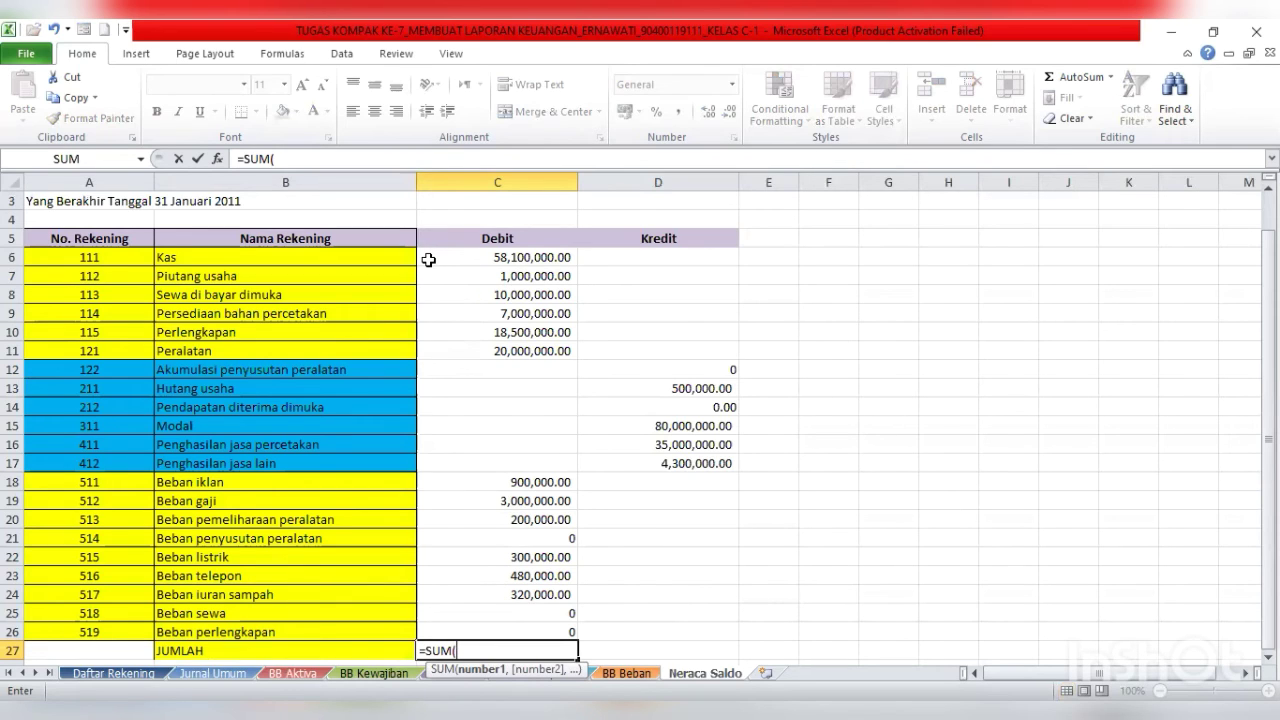
{"action": "left_click_drag", "start_coordinate": [428, 260], "coordinate": [505, 282]}
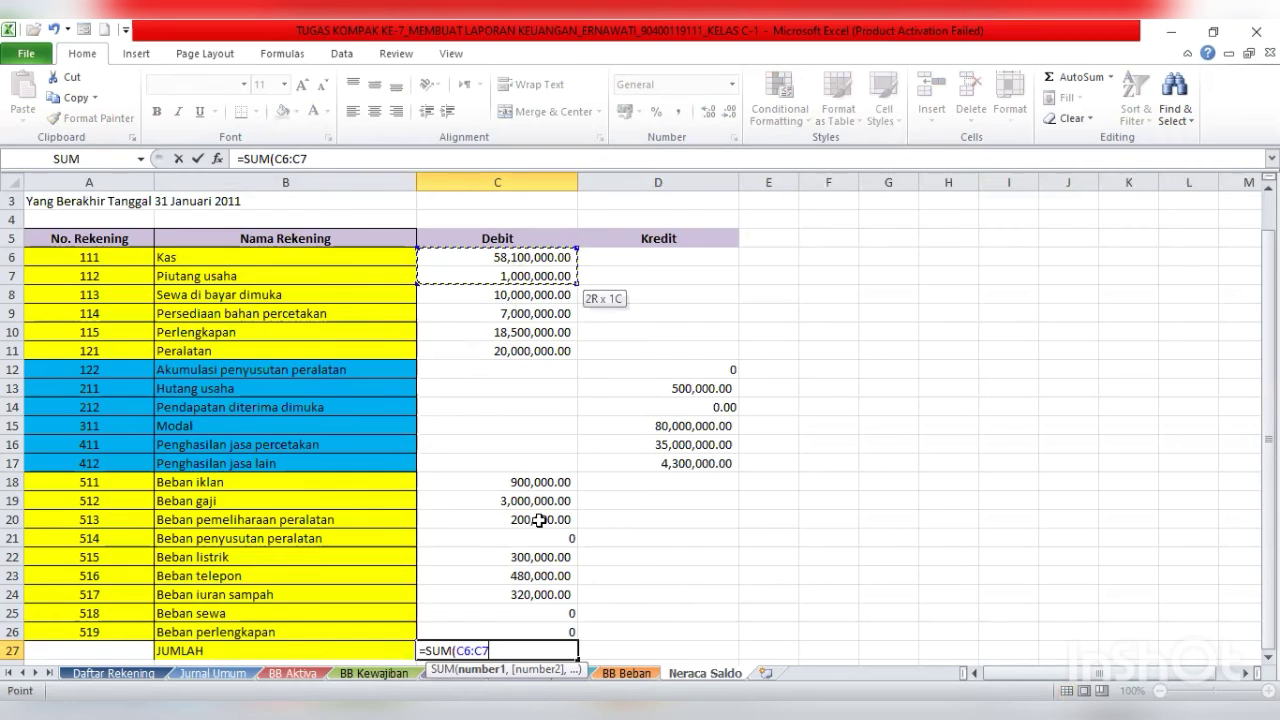
{"action": "left_click", "coordinate": [540, 625], "text": "shift"}
{"action": "key", "text": "Return"}
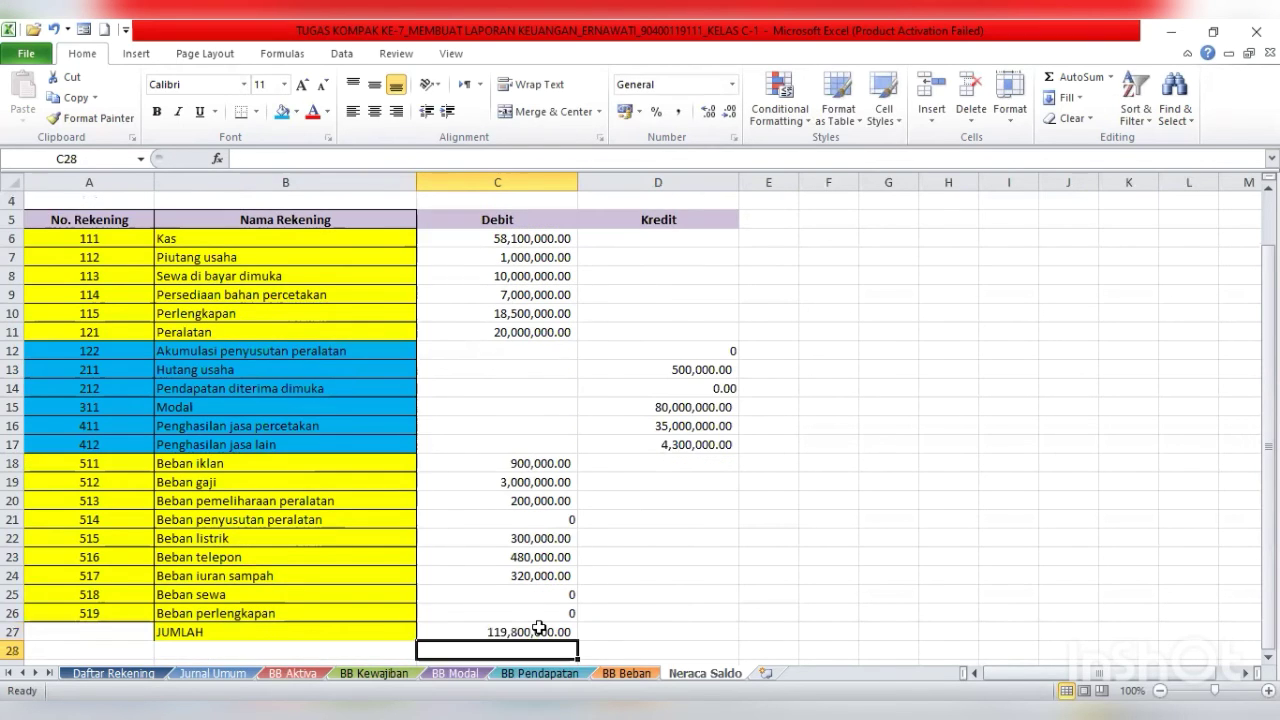
{"action": "left_click", "coordinate": [540, 627]}
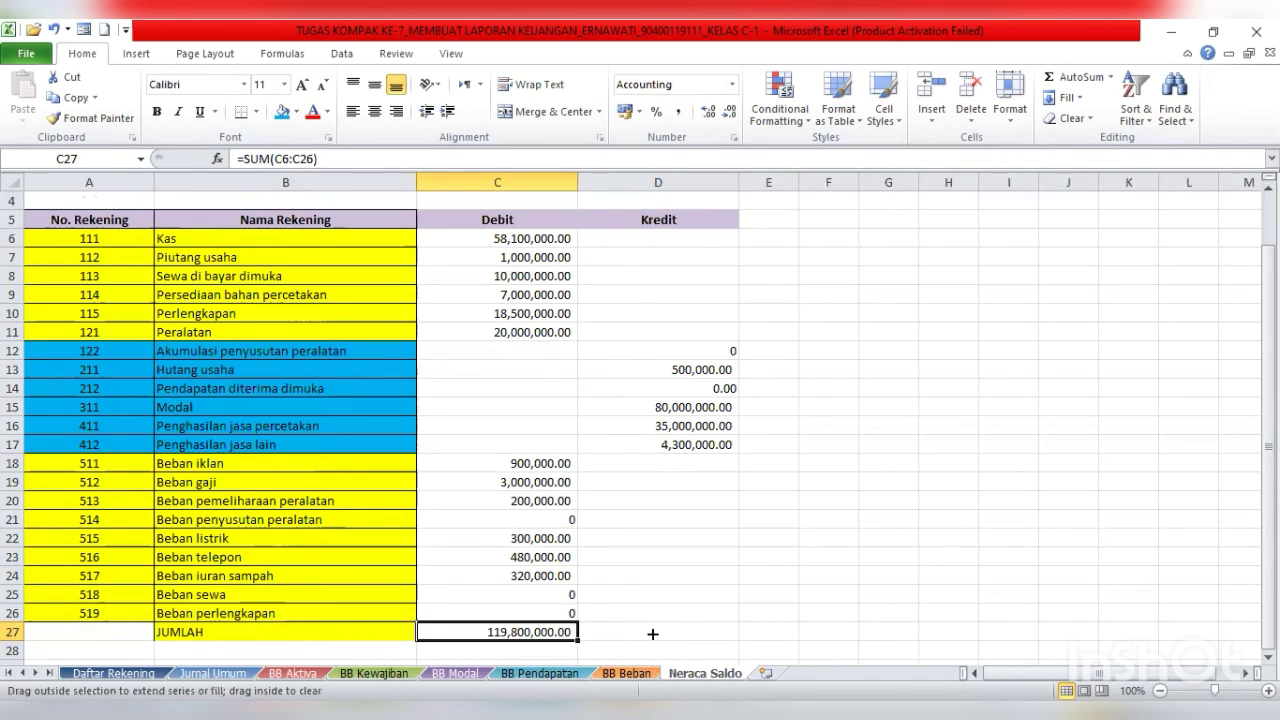
{"action": "left_click_drag", "start_coordinate": [652, 633], "coordinate": [668, 634]}
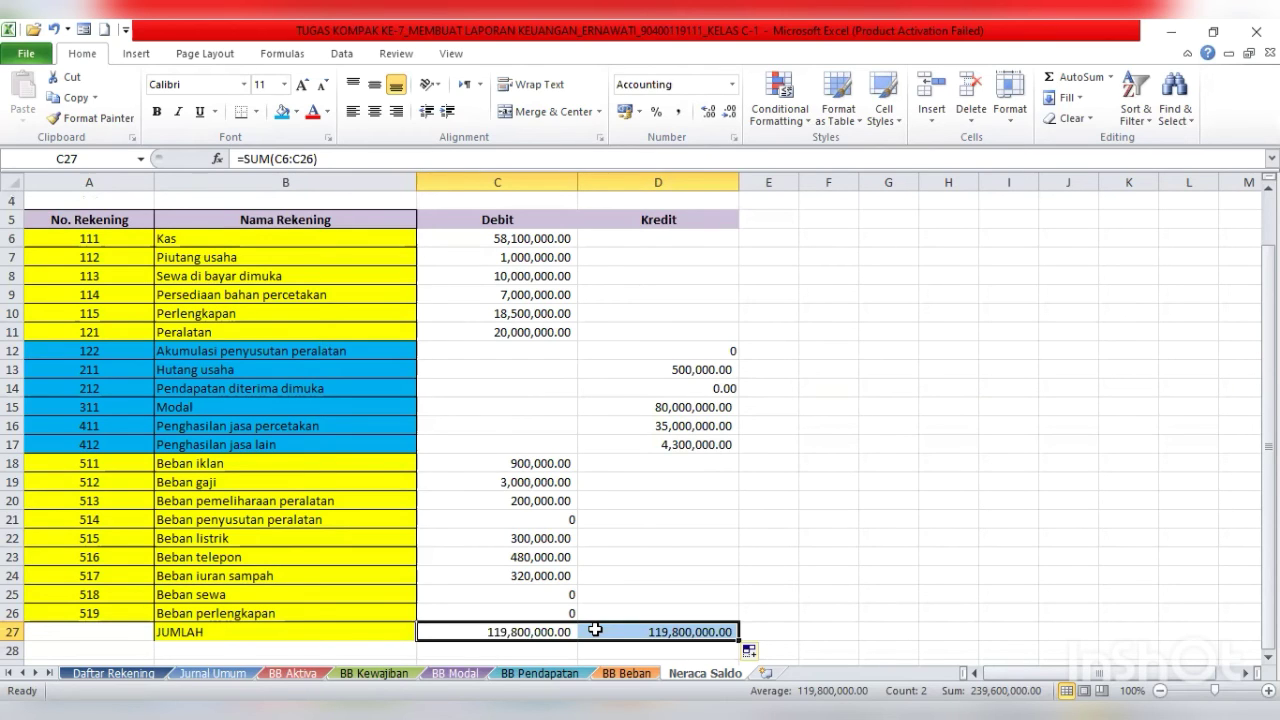
- Merge and center the JUMLAH label across A27:B27 and remove its yellow fill
{"action": "left_click", "coordinate": [88, 629]}
{"action": "left_click", "coordinate": [200, 632], "text": "shift"}
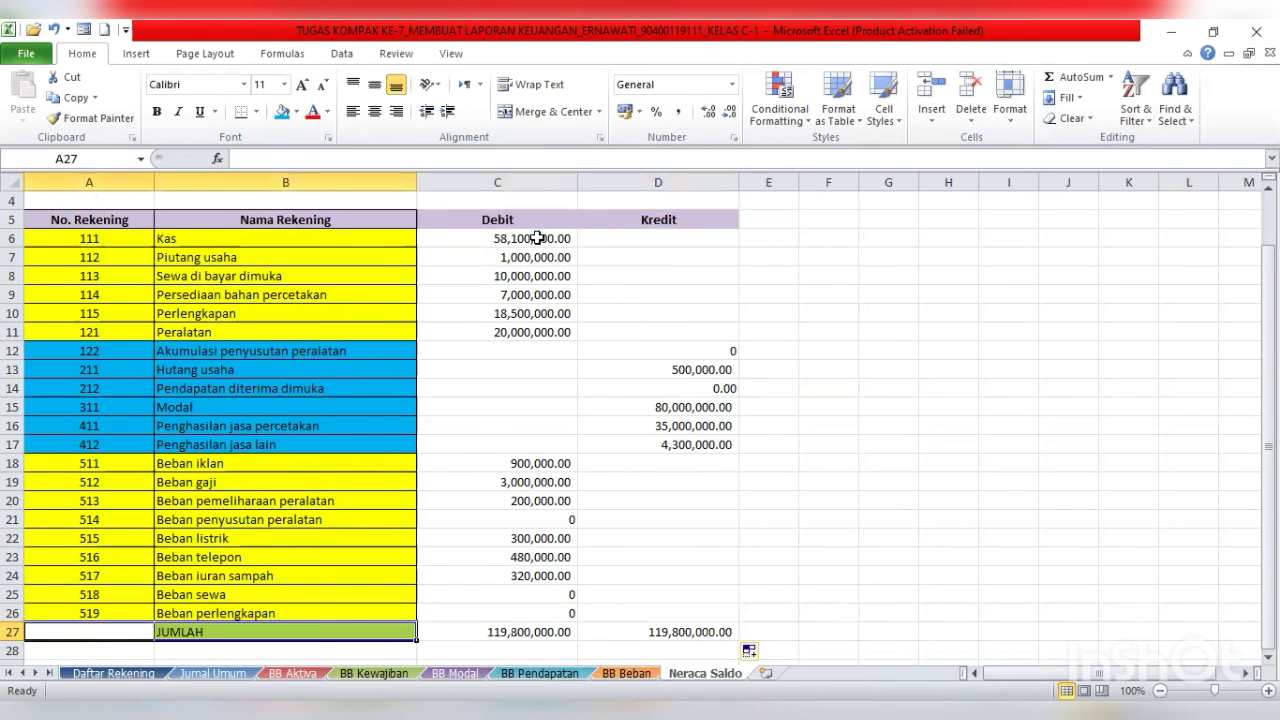
{"action": "left_click", "coordinate": [553, 111]}
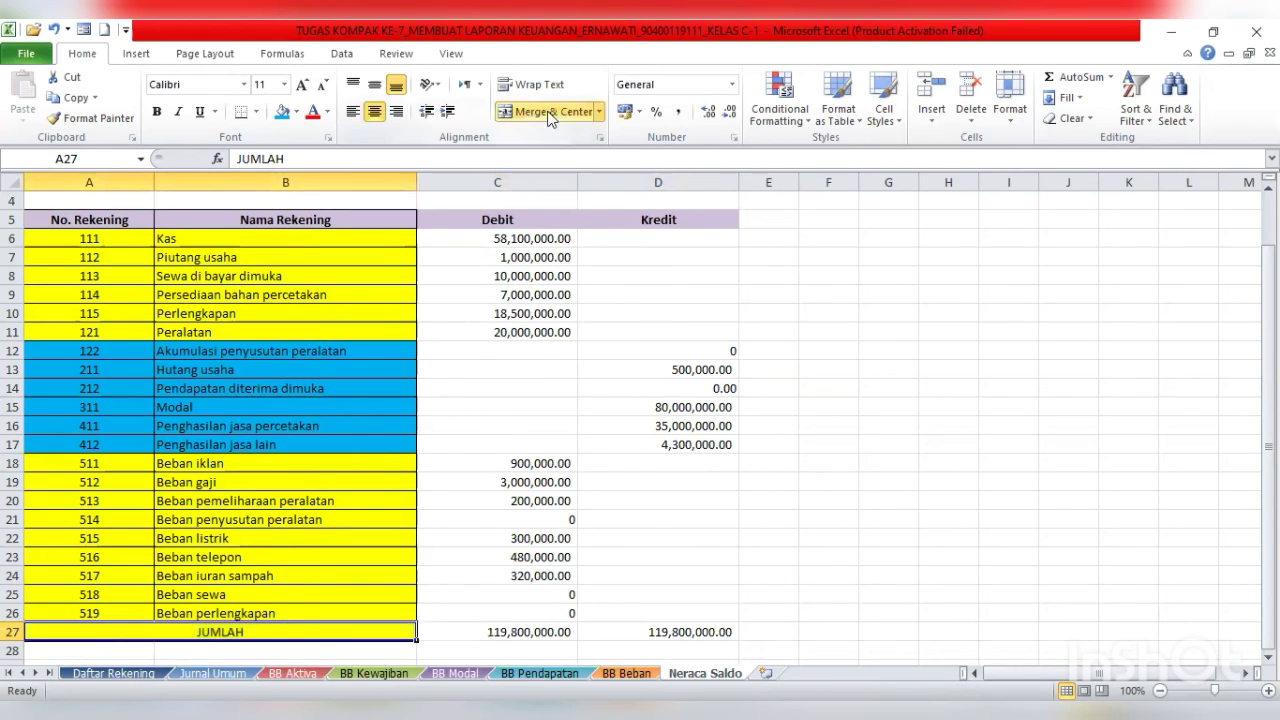
{"action": "left_click", "coordinate": [298, 112]}
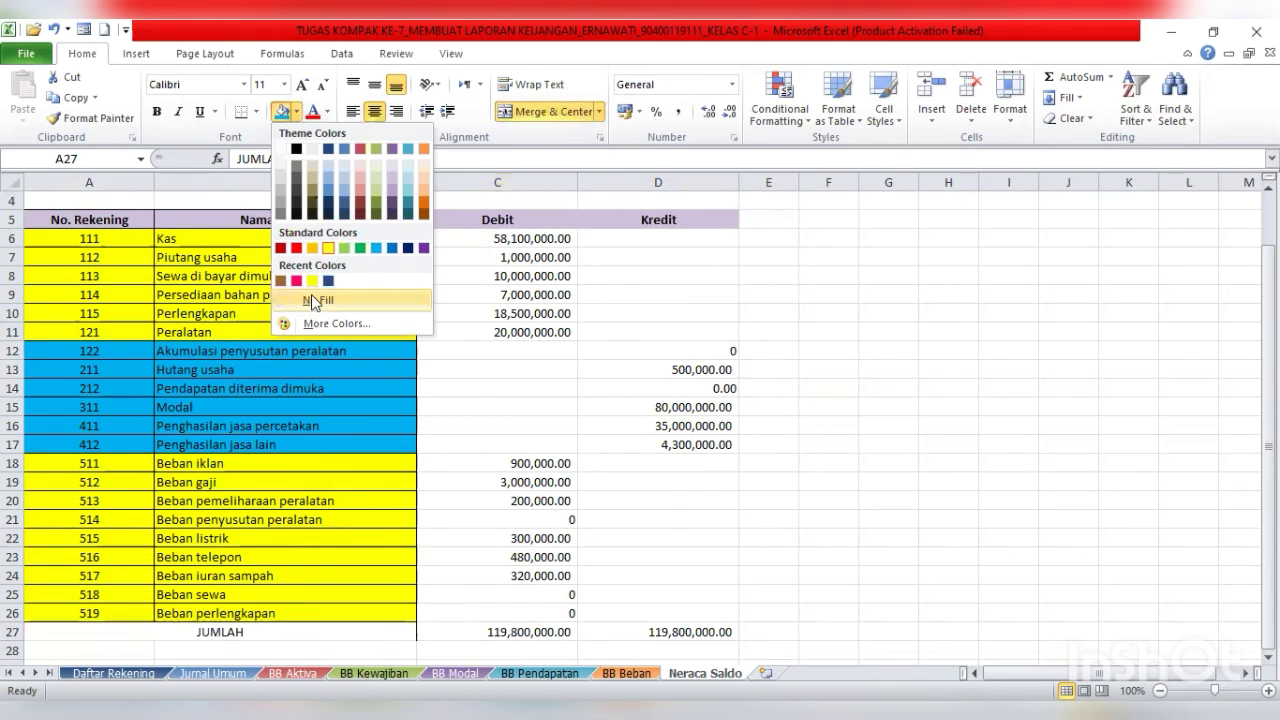
{"action": "left_click", "coordinate": [312, 297]}
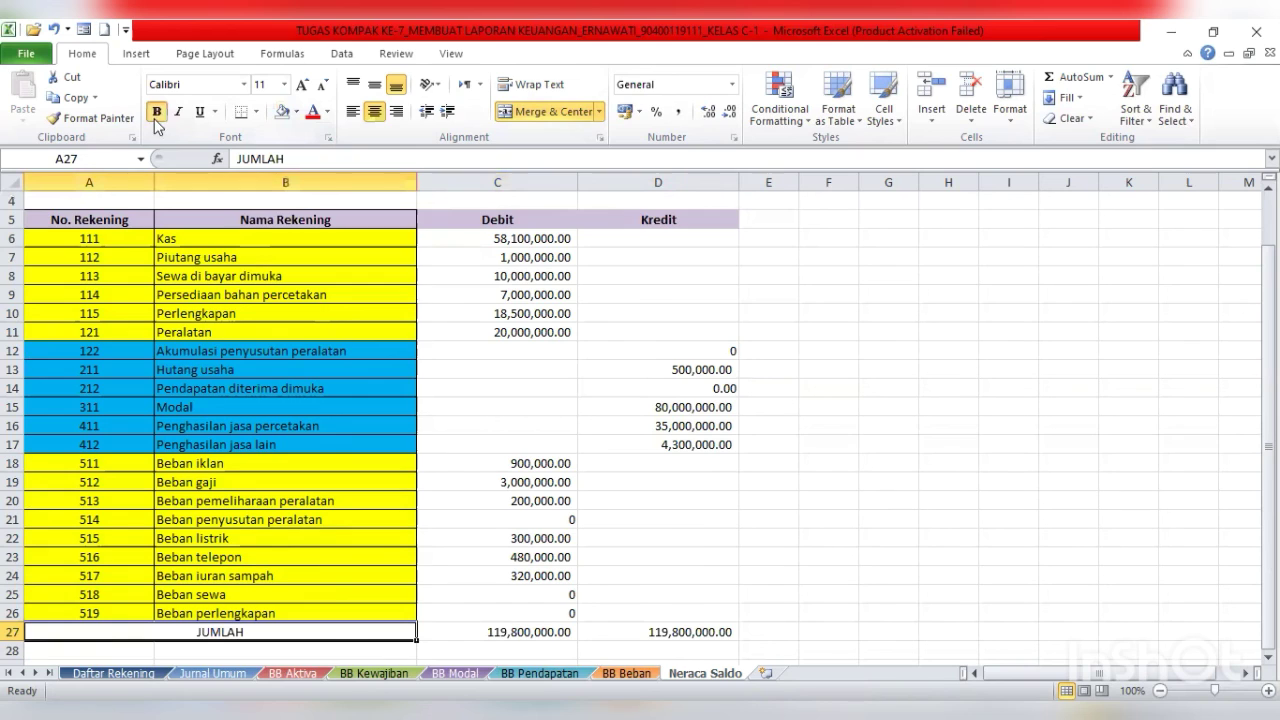
- Make the JUMLAH label and the Debit and Kredit totals in C27:D27 bold
{"action": "left_click", "coordinate": [156, 116]}
{"action": "left_click_drag", "start_coordinate": [540, 632], "coordinate": [650, 632]}
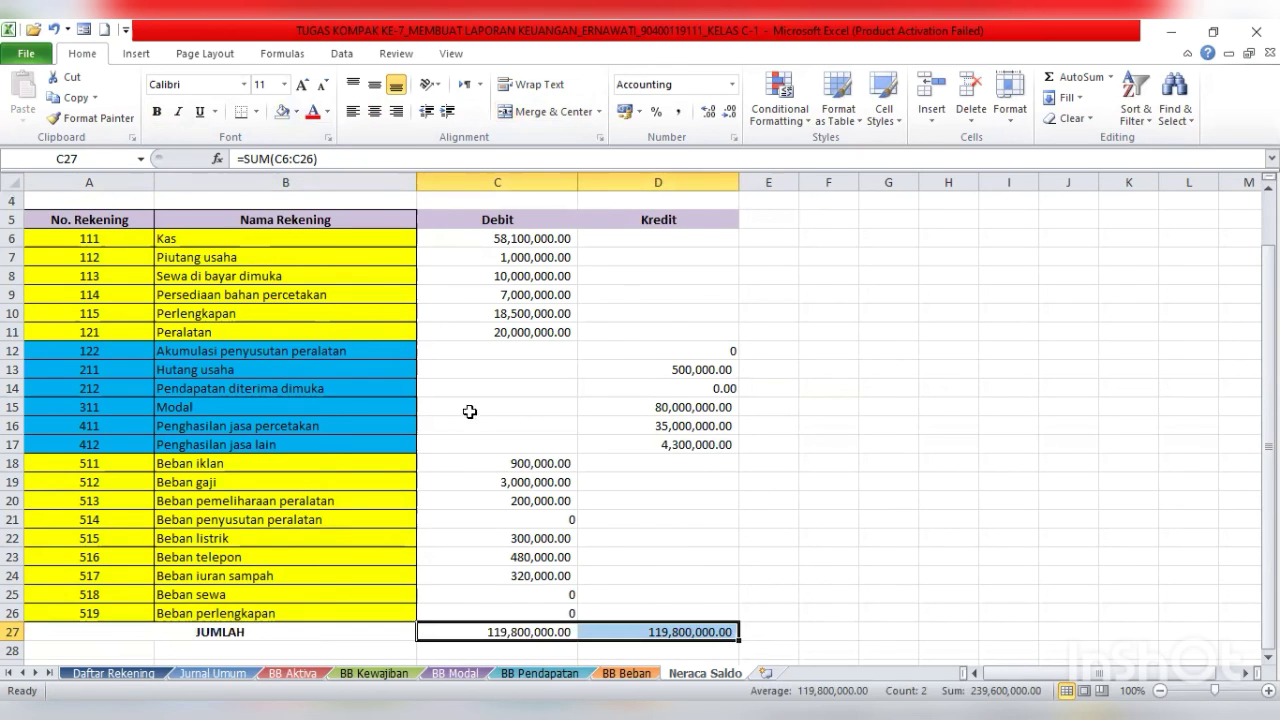
{"action": "left_click", "coordinate": [157, 112]}
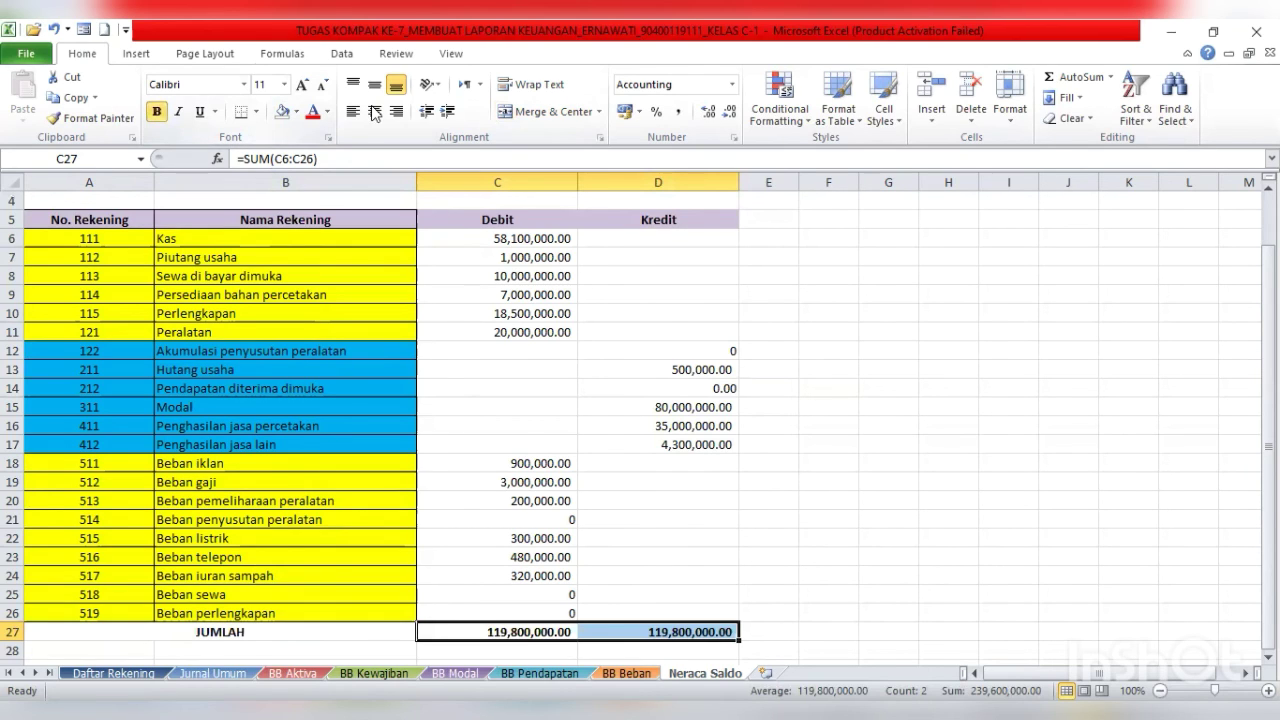
- Apply All Borders to the Debit and Kredit columns from the header to the JUMLAH row (C5:D27)
{"action": "left_click_drag", "start_coordinate": [437, 222], "coordinate": [614, 608]}
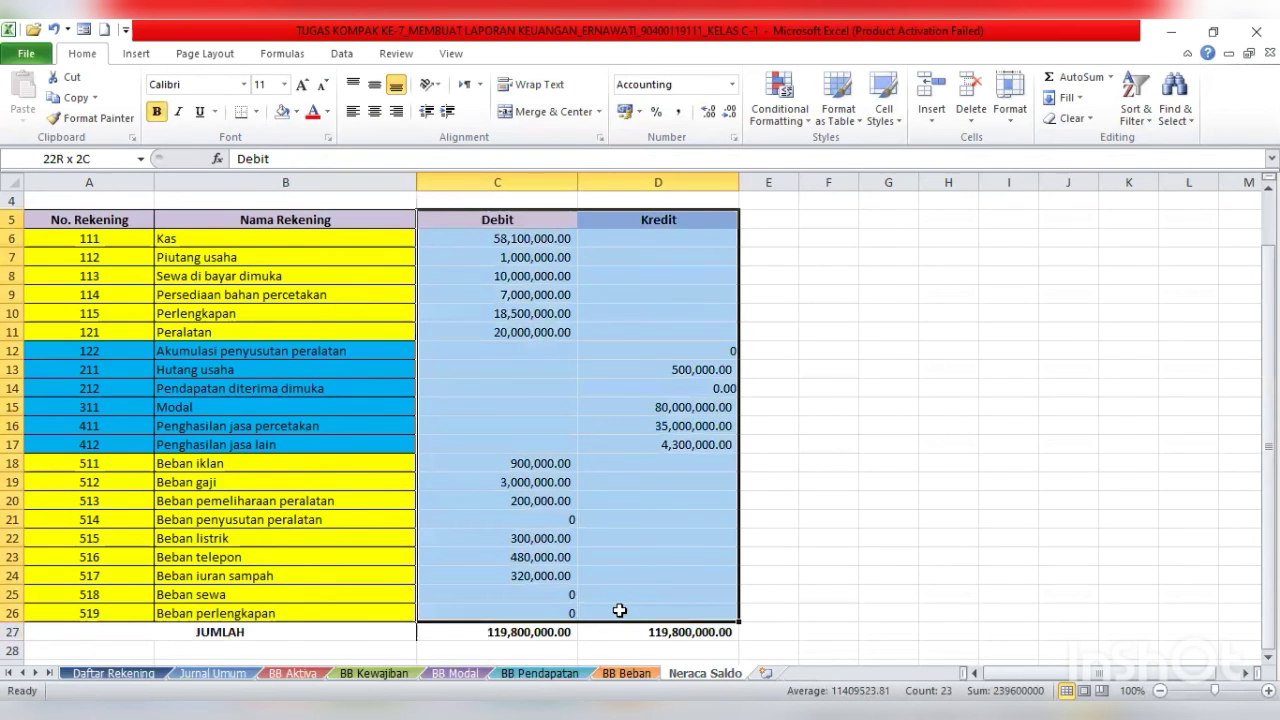
{"action": "left_click", "coordinate": [494, 219]}
{"action": "left_click_drag", "start_coordinate": [494, 219], "coordinate": [677, 643]}
{"action": "scroll", "coordinate": [597, 437], "scroll_direction": "down", "scroll_amount": 1}
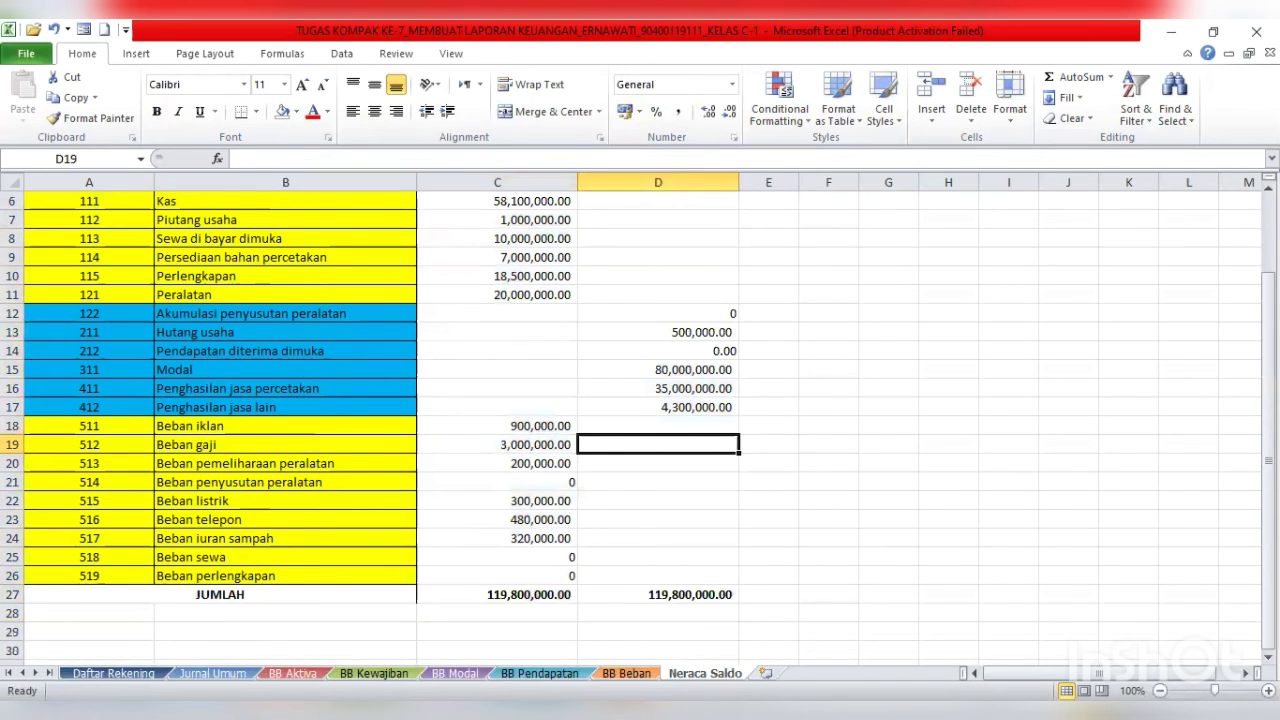
{"action": "scroll", "coordinate": [600, 265], "scroll_direction": "up", "scroll_amount": 2}
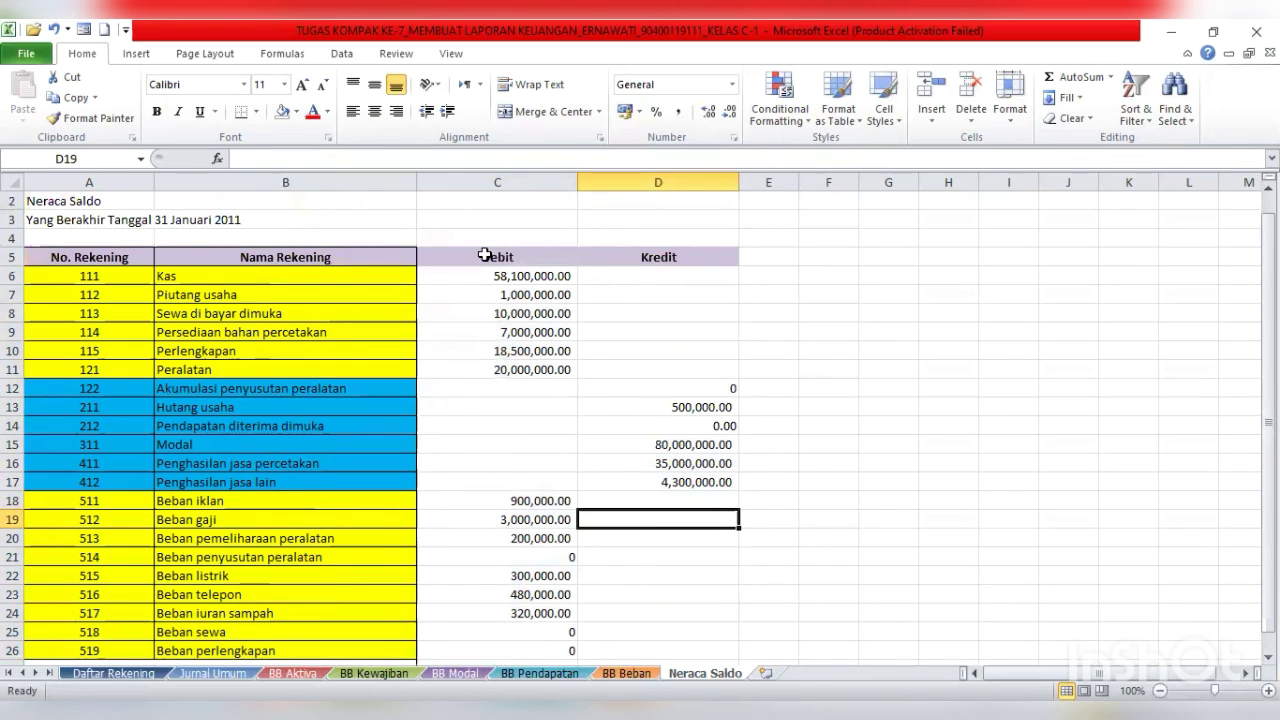
{"action": "left_click", "coordinate": [486, 256]}
{"action": "left_click_drag", "start_coordinate": [692, 604], "coordinate": [683, 640]}
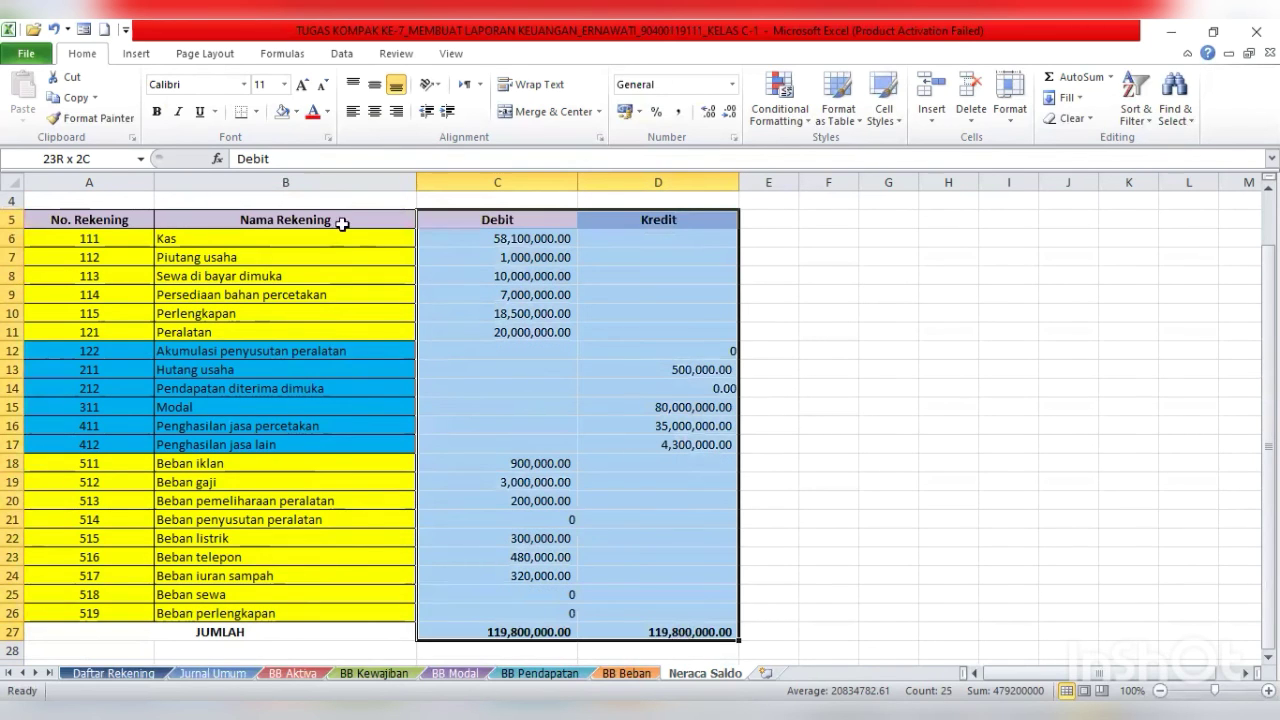
{"action": "left_click", "coordinate": [258, 112]}
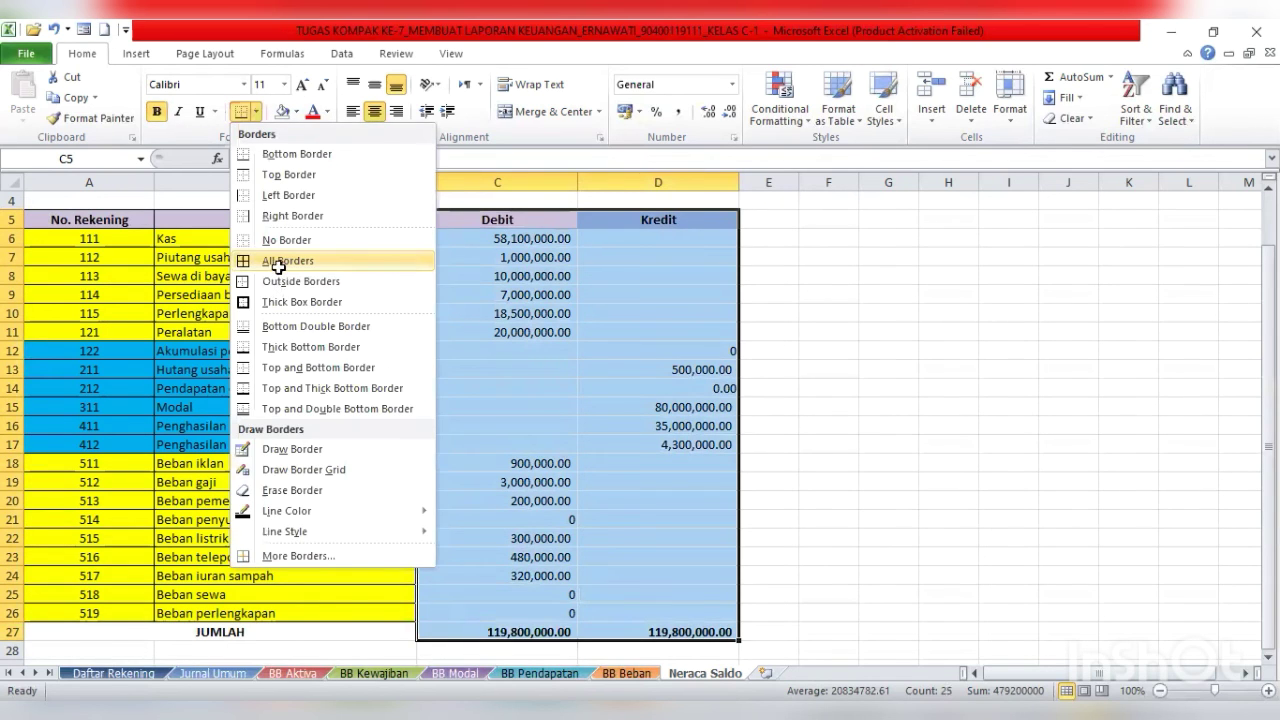
{"action": "left_click", "coordinate": [208, 634]}
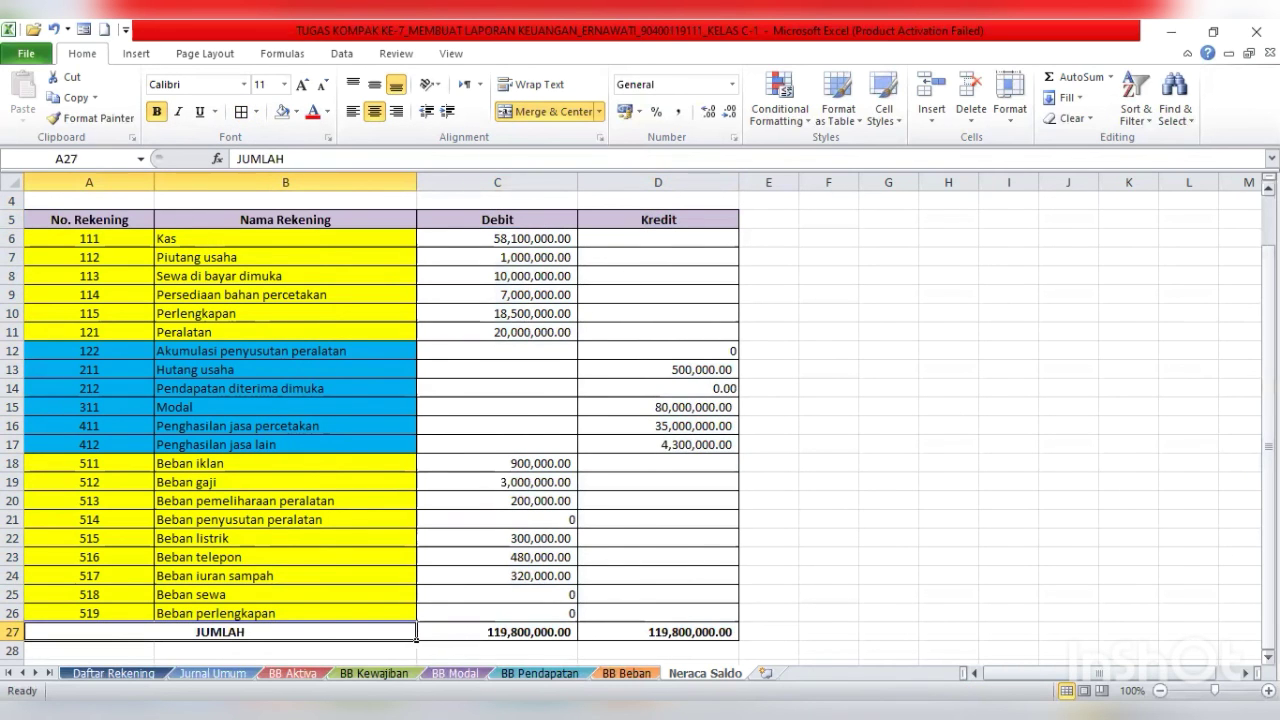
- Format the three title lines in A1:D3 with Center Across Selection horizontal alignment and make them bold
{"action": "scroll", "coordinate": [737, 262], "scroll_direction": "up", "scroll_amount": 1}
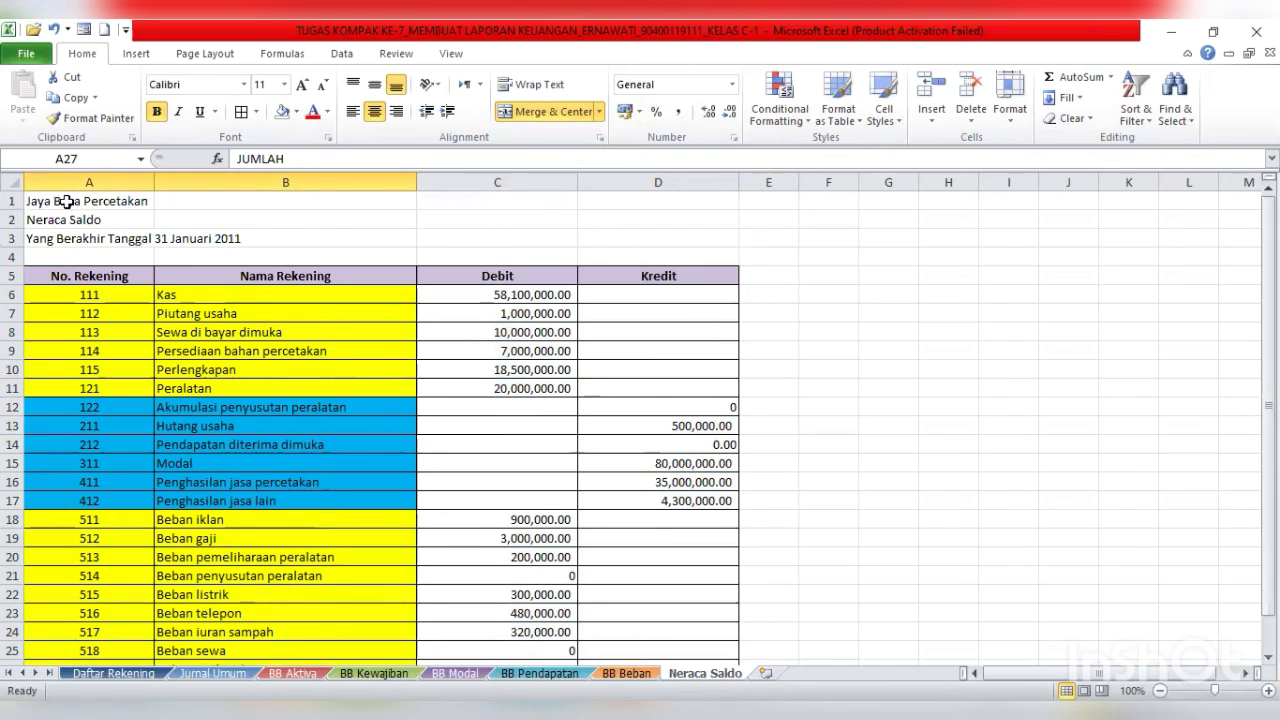
{"action": "left_click", "coordinate": [36, 201]}
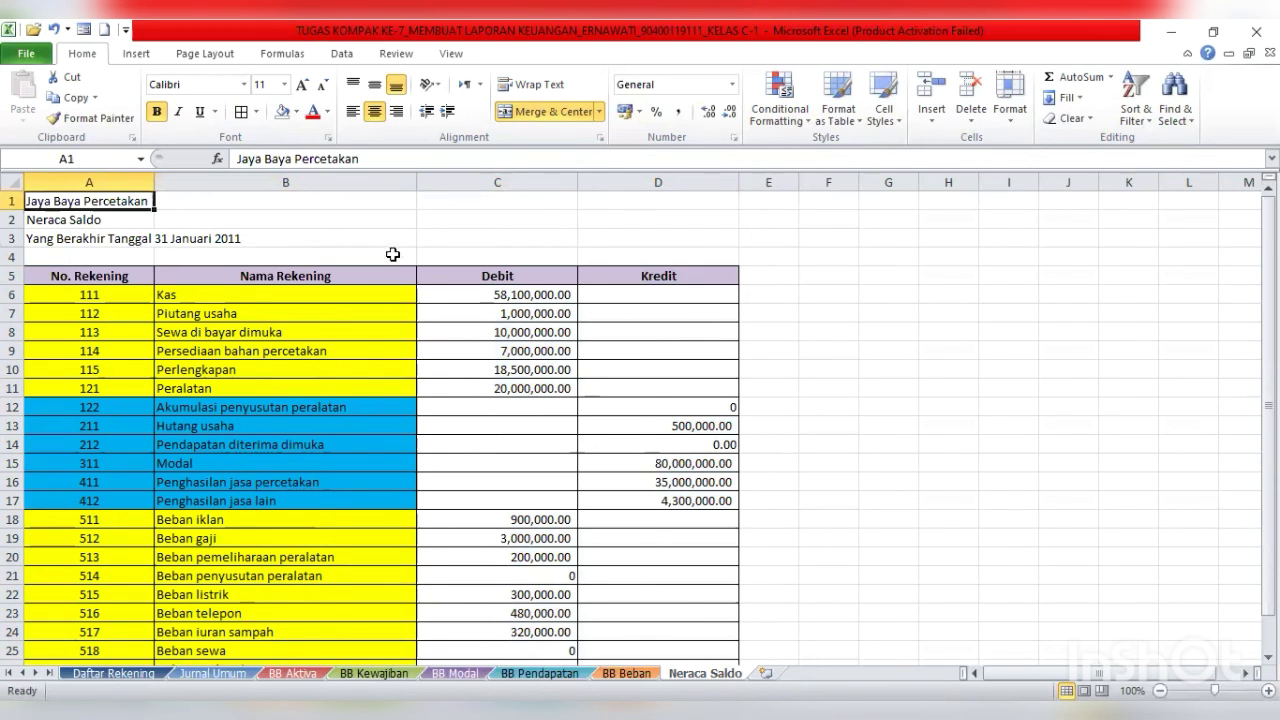
{"action": "left_click_drag", "start_coordinate": [444, 241], "coordinate": [604, 238]}
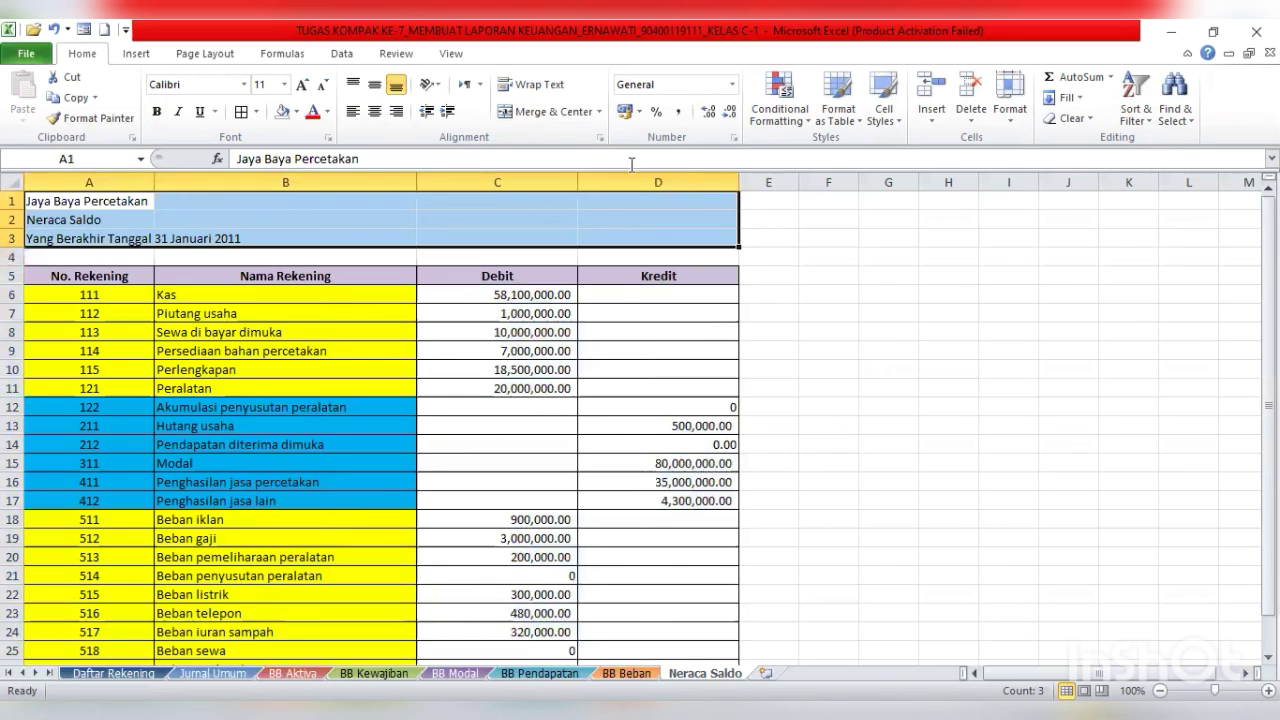
{"action": "right_click", "coordinate": [604, 214]}
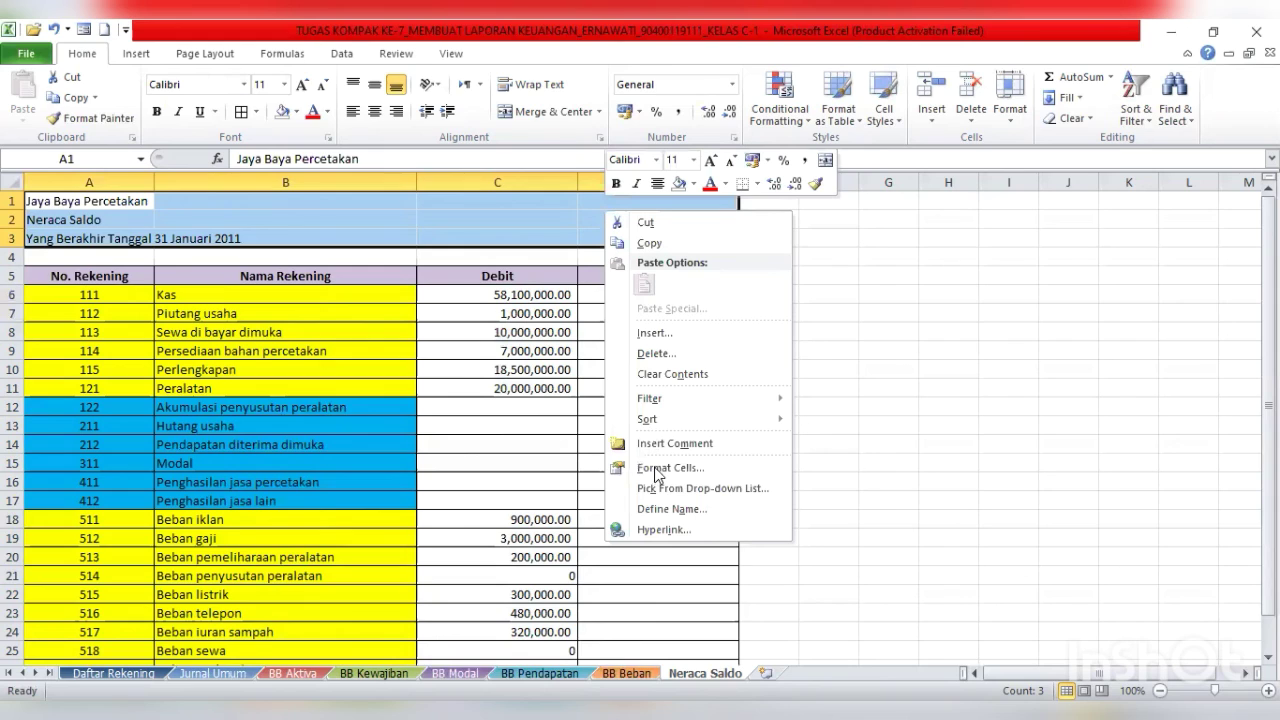
{"action": "key", "text": "Escape"}
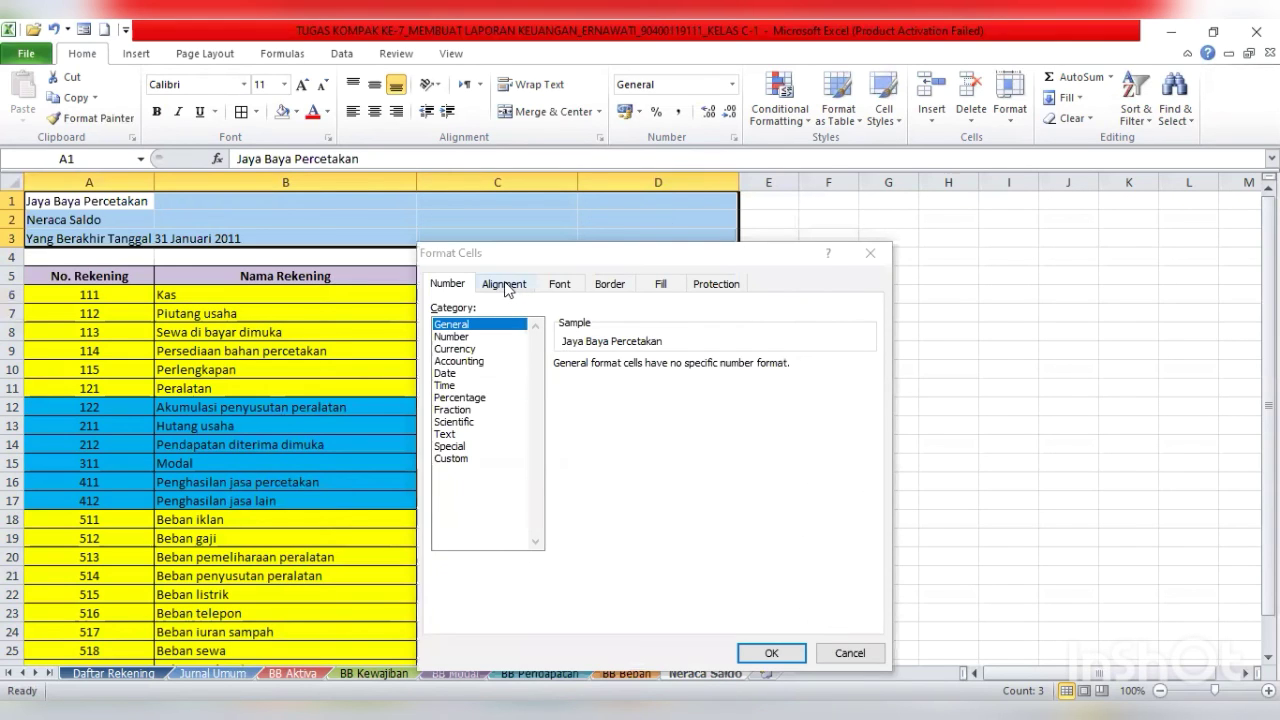
{"action": "left_click", "coordinate": [505, 285]}
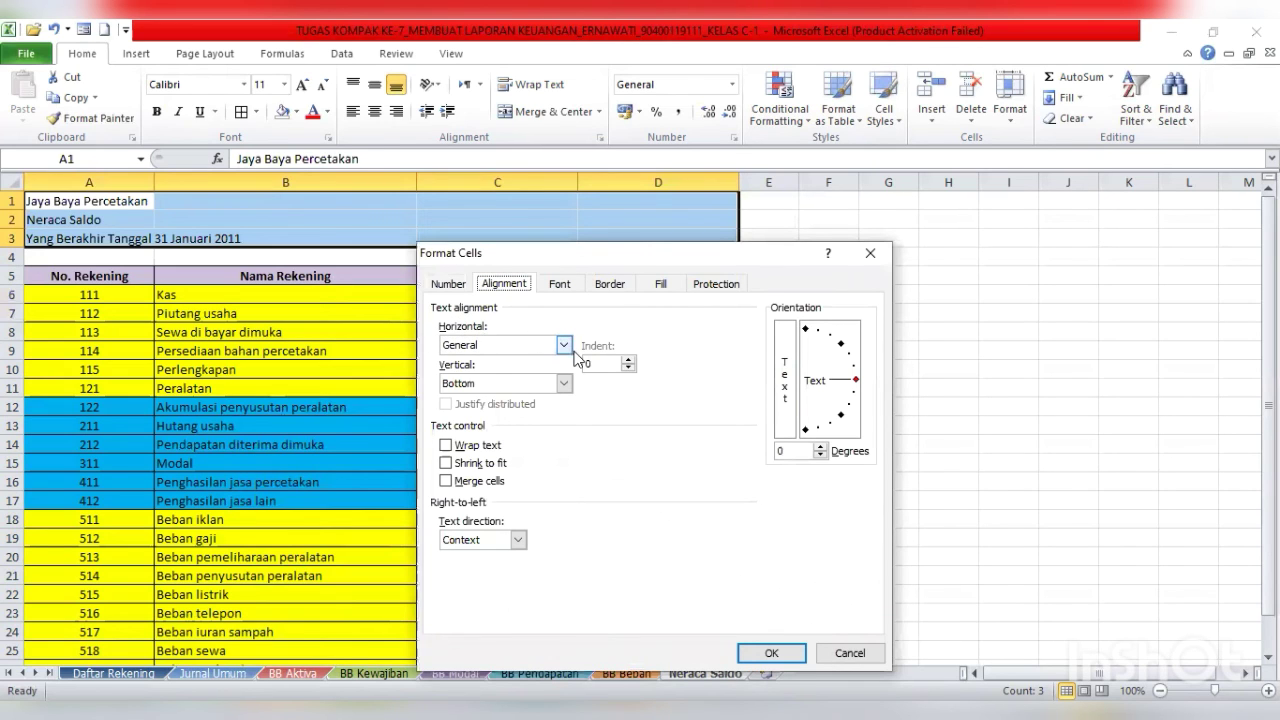
{"action": "left_click", "coordinate": [564, 345]}
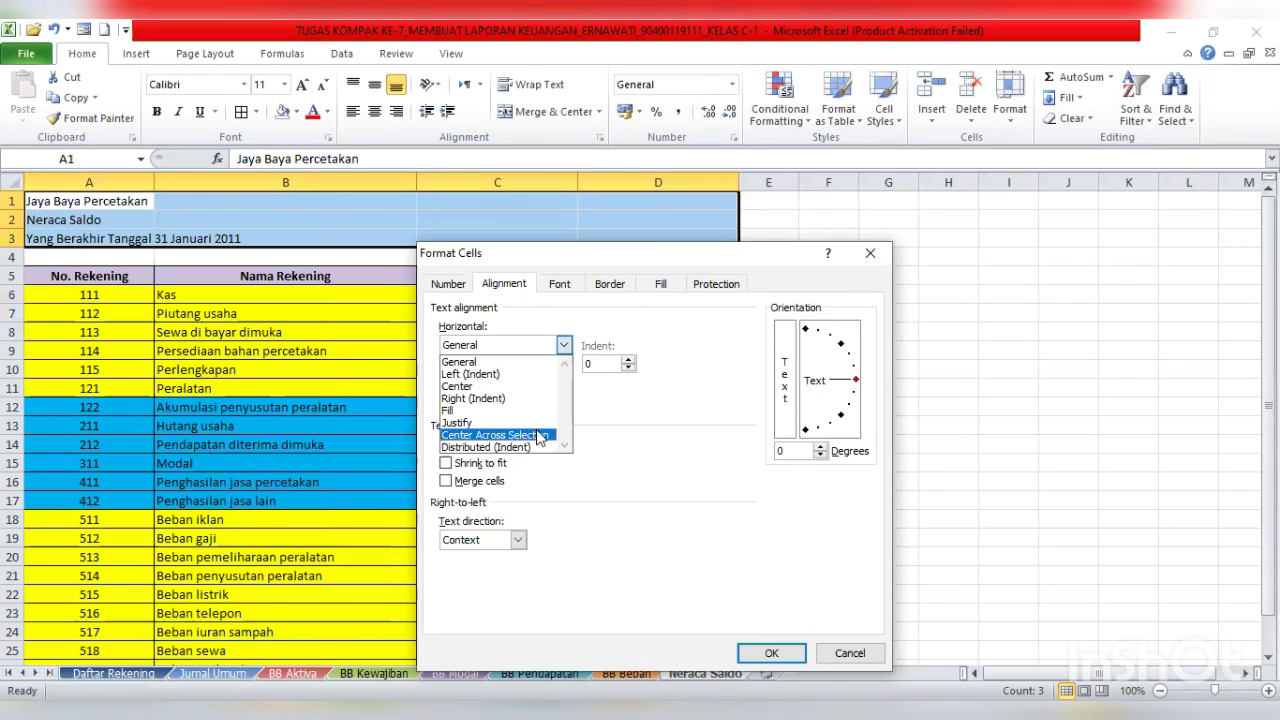
{"action": "left_click", "coordinate": [541, 436]}
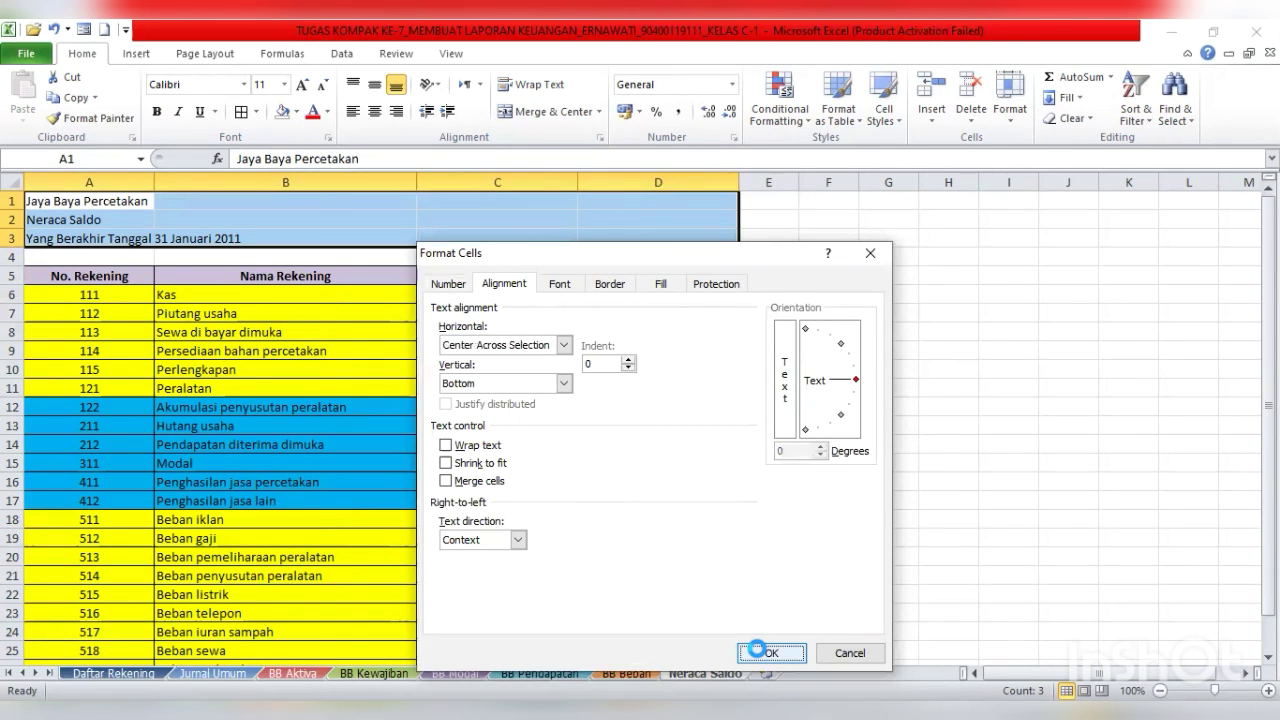
{"action": "left_click", "coordinate": [757, 651]}
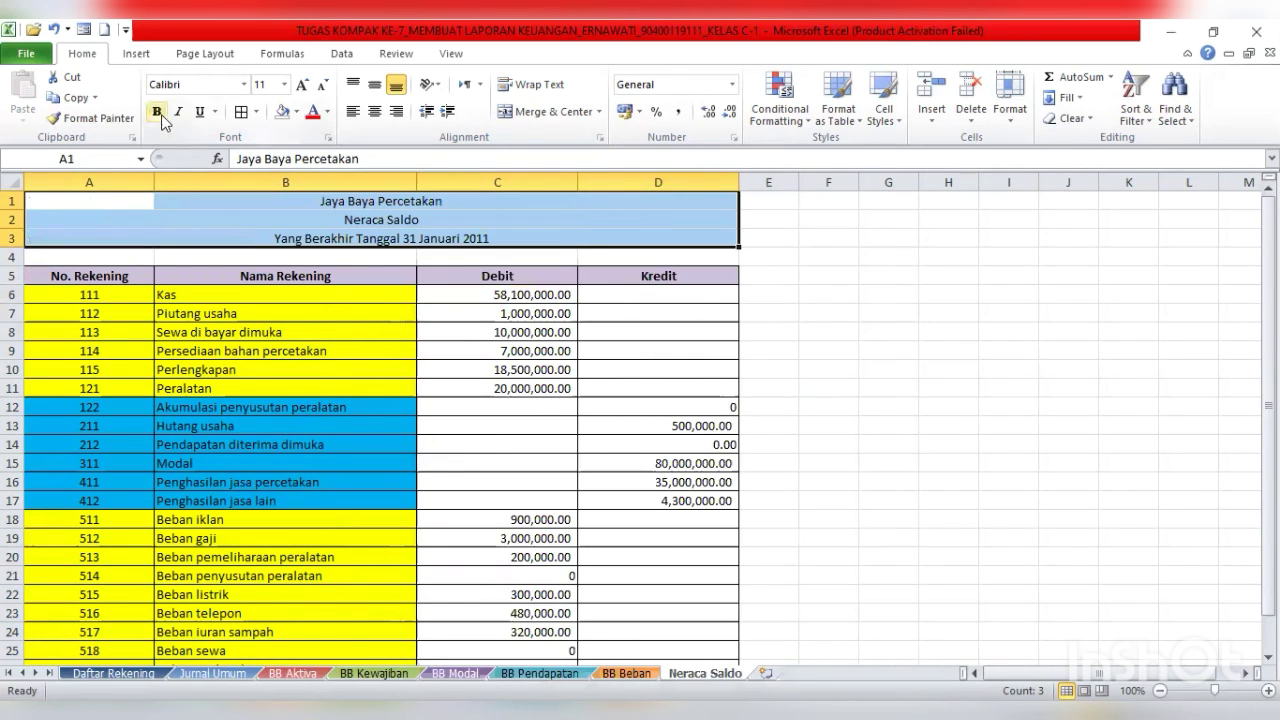
{"action": "key", "text": "ctrl+b"}
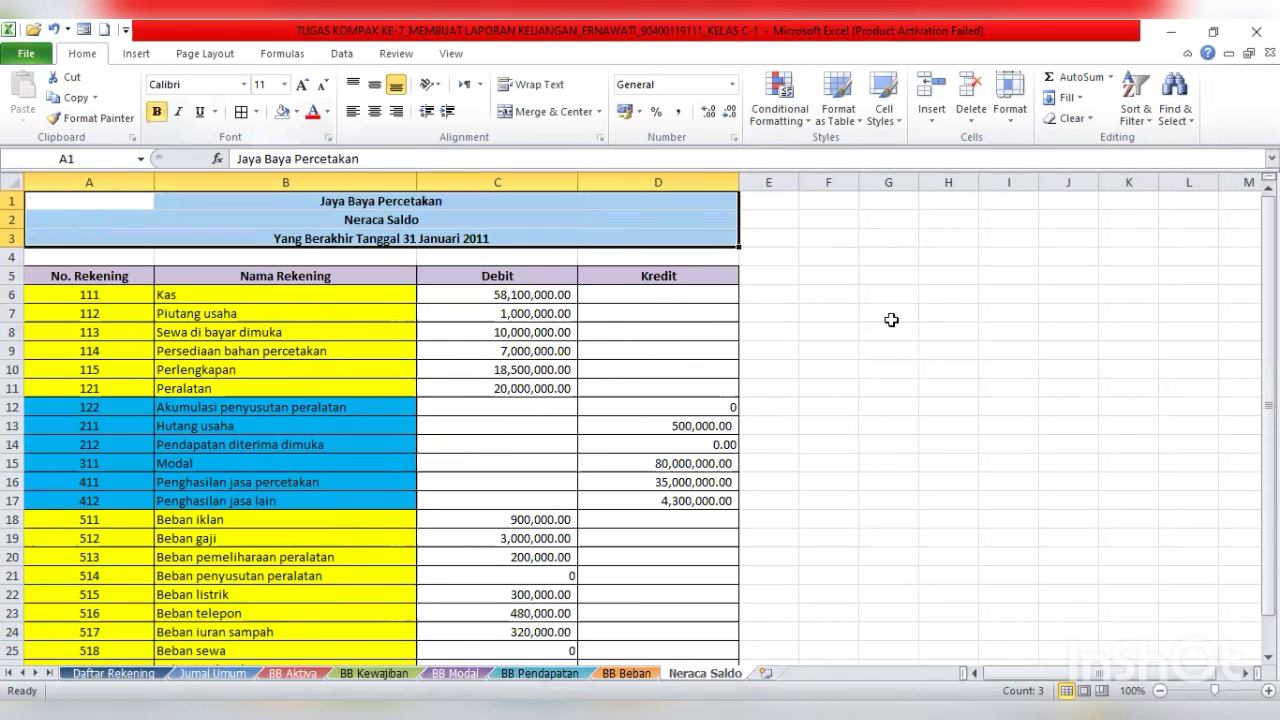
{"action": "left_click", "coordinate": [720, 256]}
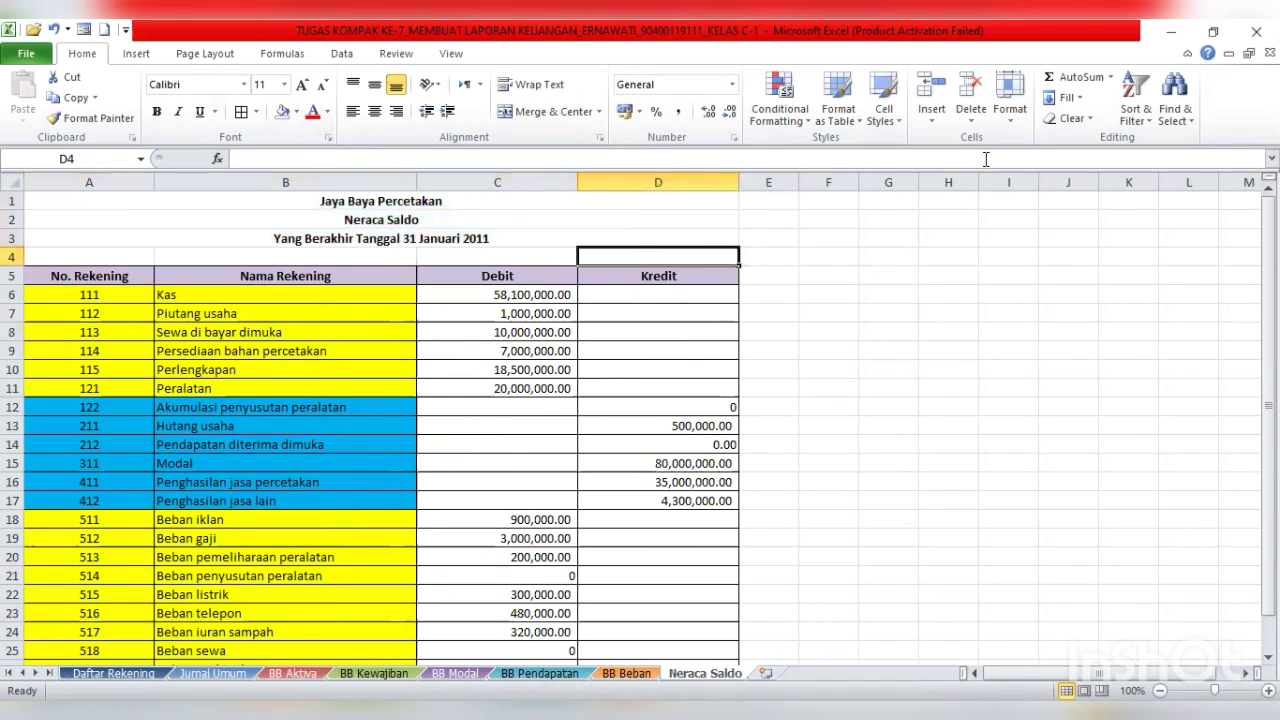